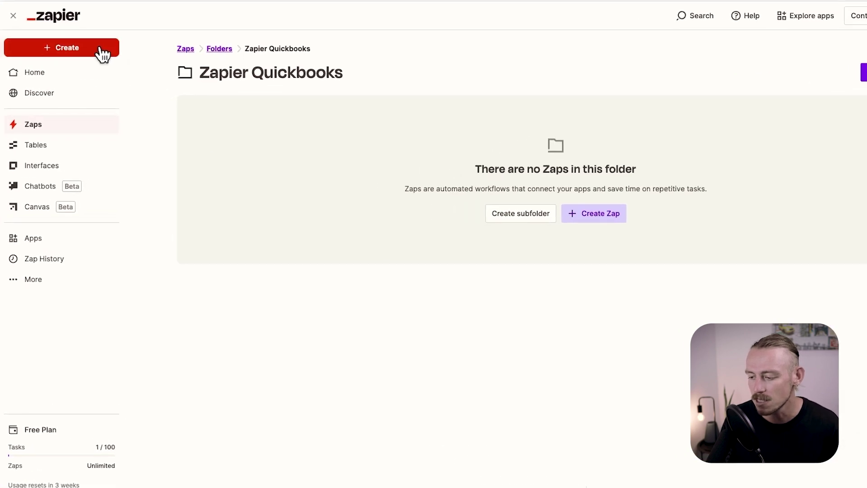
# Step: Create a new Zap and choose Fillout Forms as its trigger app
pyautogui.click(103, 54)
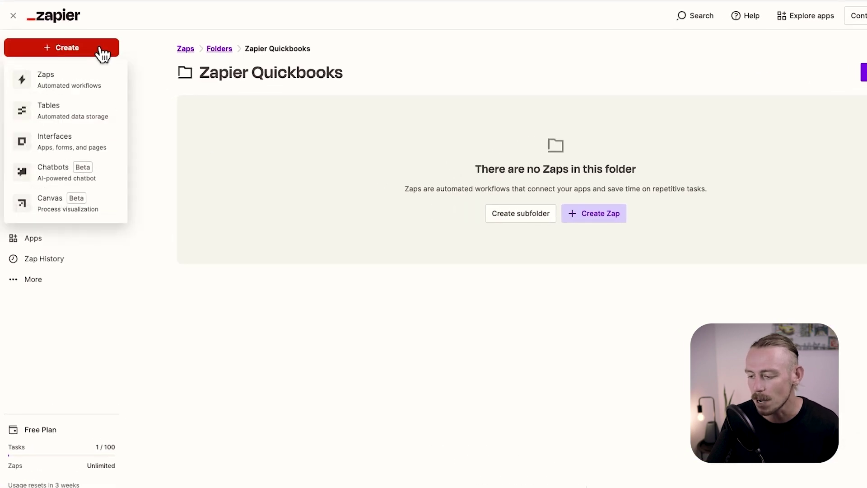
pyautogui.click(112, 89)
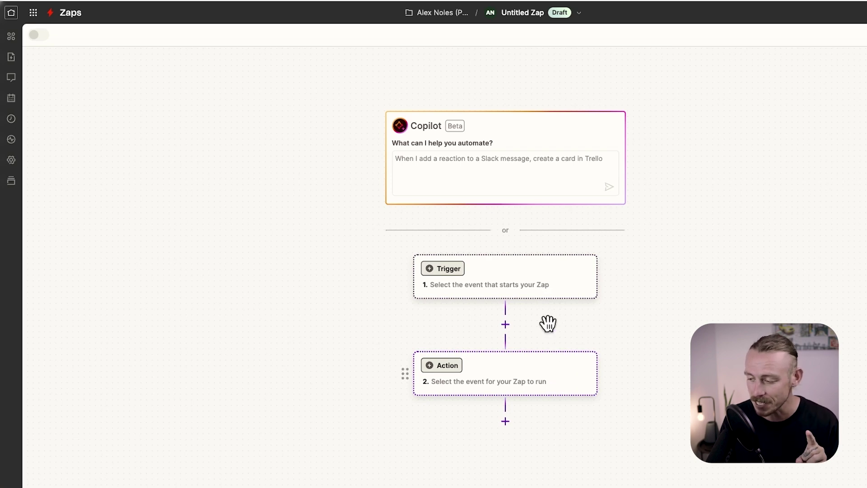
pyautogui.click(560, 279)
pyautogui.write('fillout')
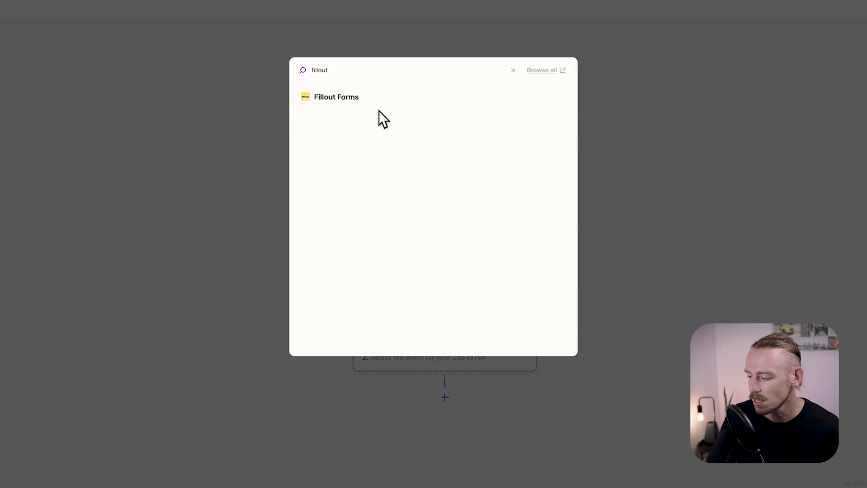
pyautogui.click(343, 98)
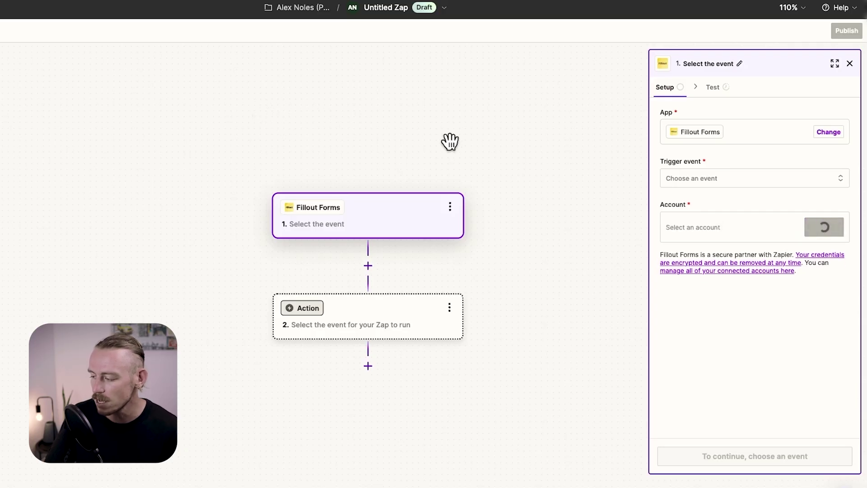
# Step: Set the Fillout Forms trigger event to New Submission and proceed to the trigger's configuration
pyautogui.click(753, 183)
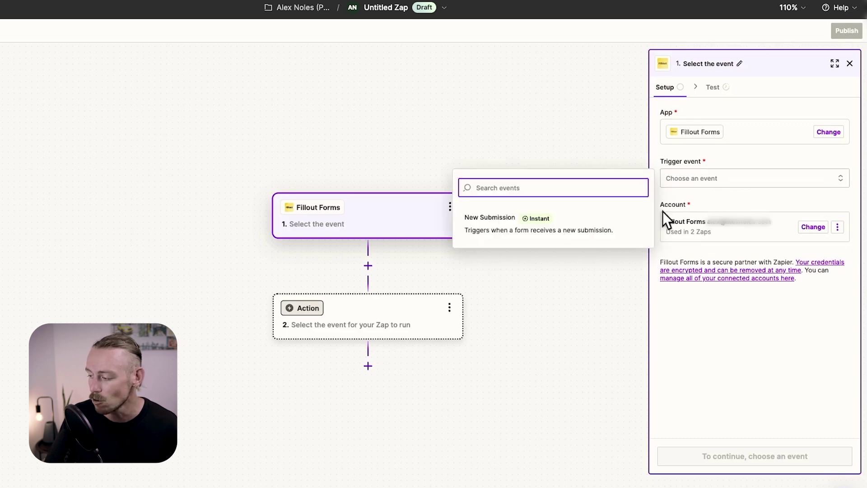
pyautogui.click(631, 235)
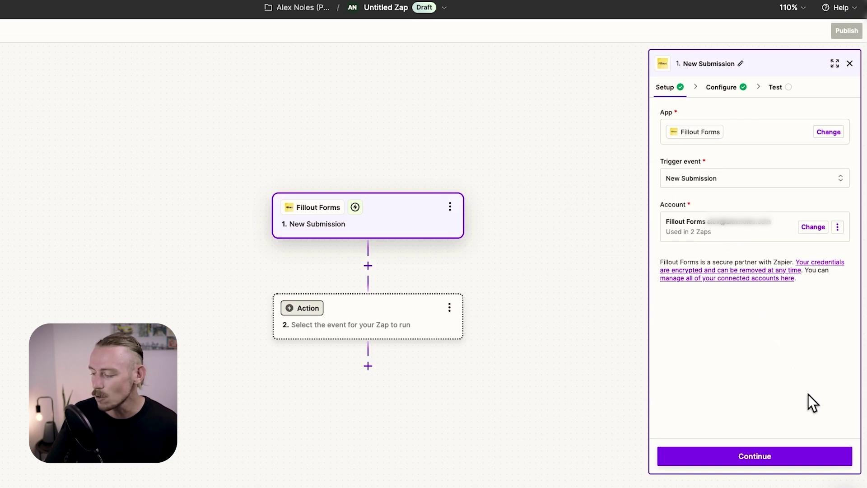
pyautogui.click(796, 468)
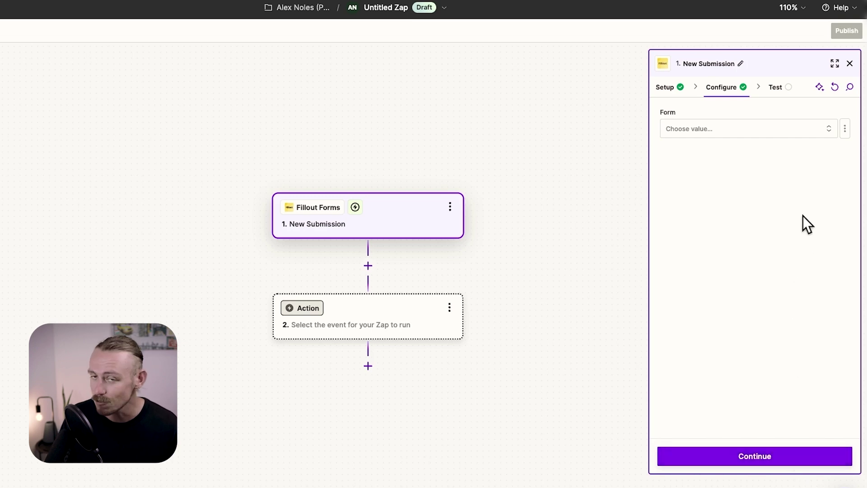
# Step: Set the trigger's form to Client Onboarding Form and proceed to the trigger test
pyautogui.click(784, 131)
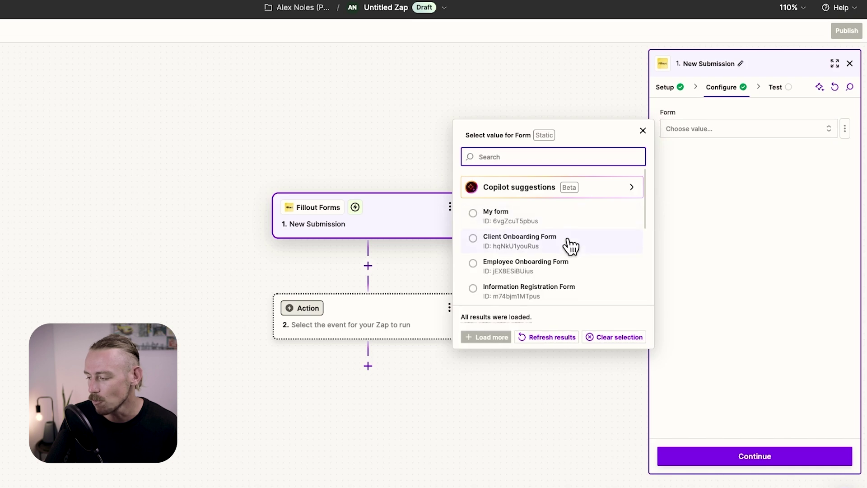
pyautogui.click(566, 237)
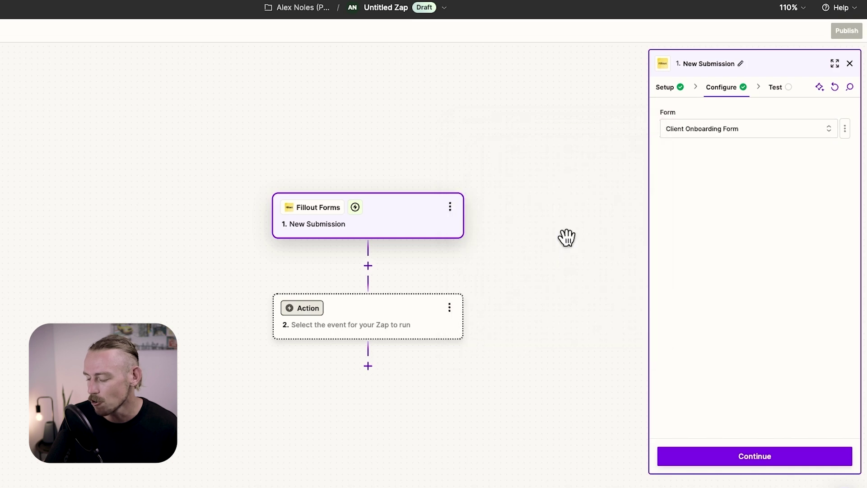
pyautogui.click(793, 454)
# Step: Test the trigger, review the Submission A record and continue with it as the sample data
pyautogui.click(793, 450)
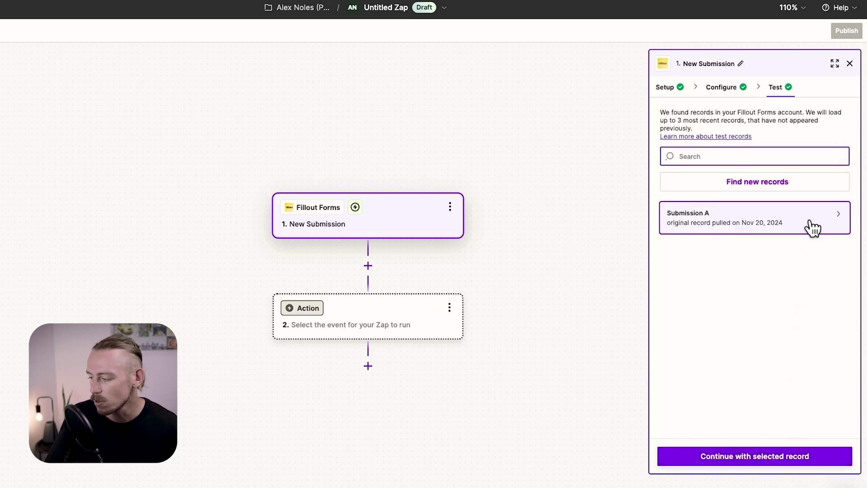
pyautogui.click(812, 227)
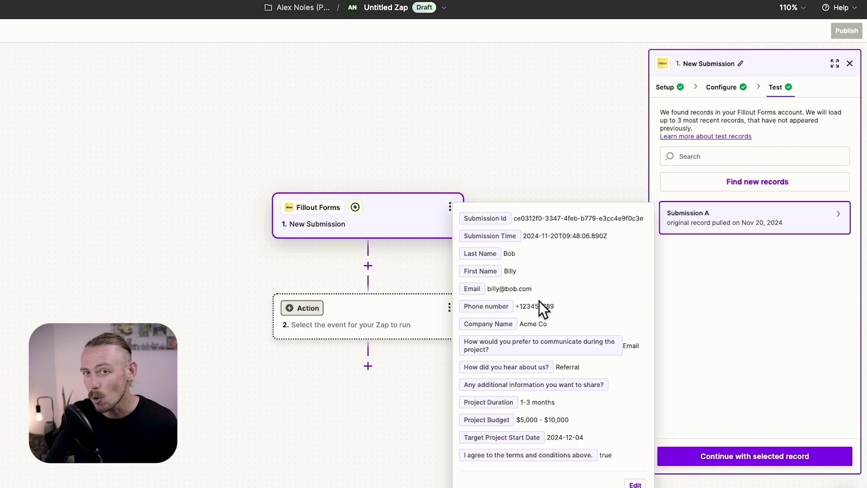
pyautogui.click(754, 456)
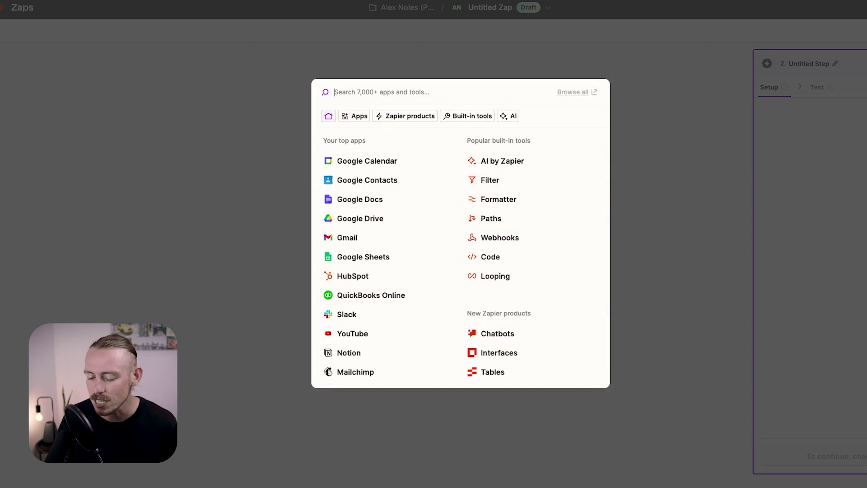
# Step: Set up the action step with QuickBooks Online and the Create Customer event, and proceed to its configuration
pyautogui.write('quickbooks')
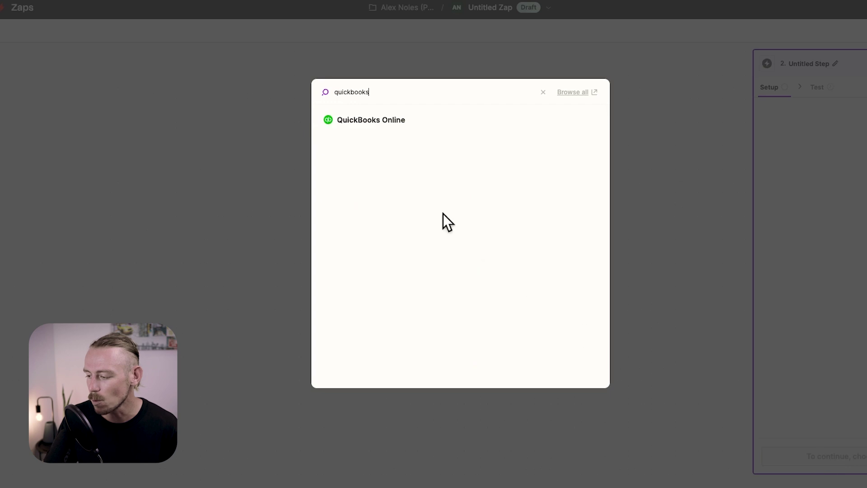
pyautogui.click(375, 122)
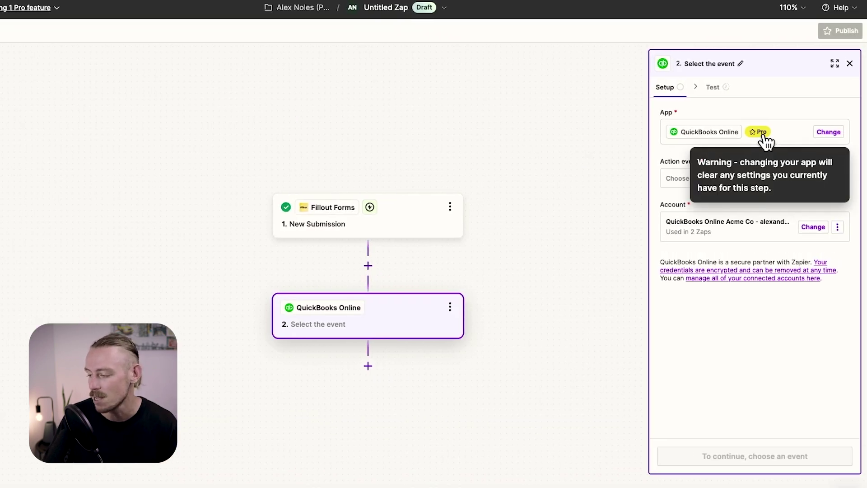
pyautogui.click(698, 180)
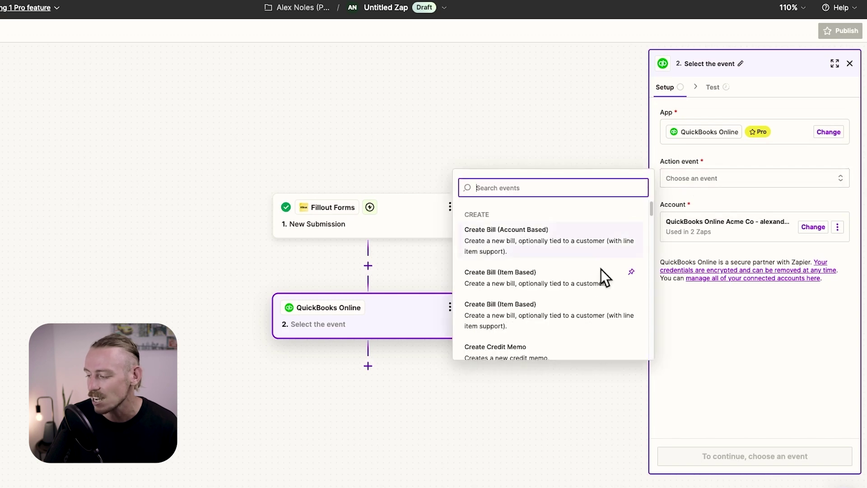
pyautogui.scroll(-1, 565, 305)
pyautogui.click(561, 300)
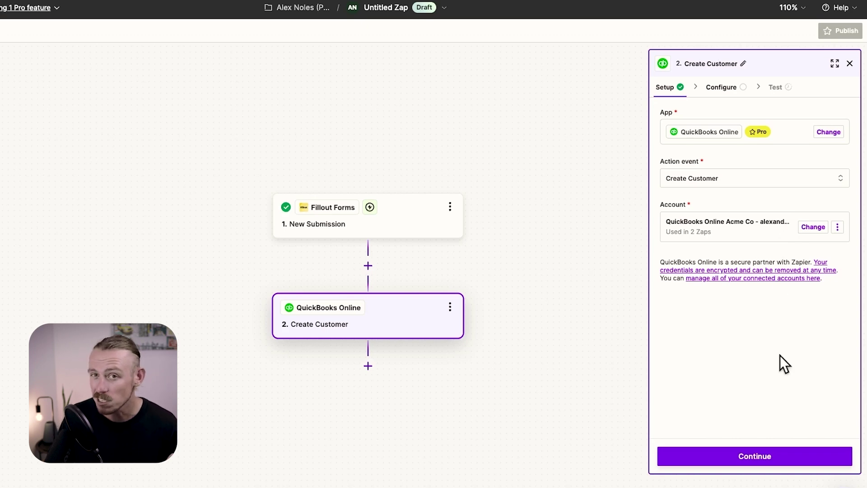
pyautogui.click(794, 456)
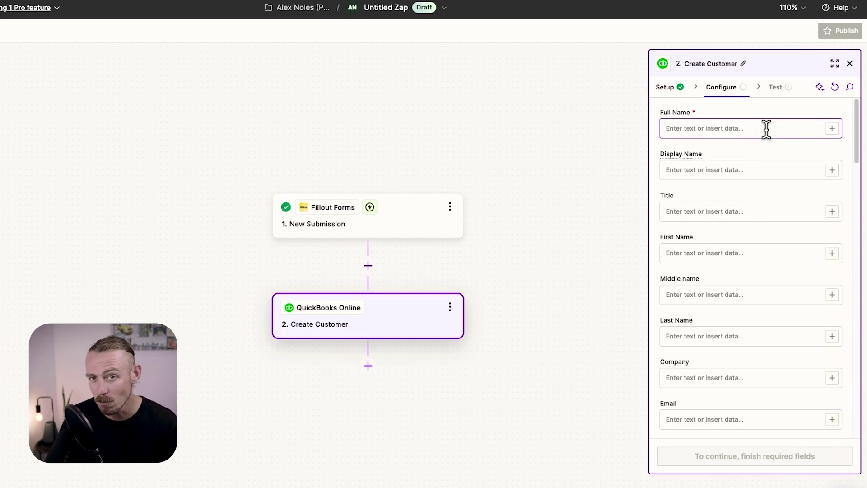
# Step: Map the customer's Full Name field to the submission's First Name followed by its Last Name
pyautogui.click(766, 129)
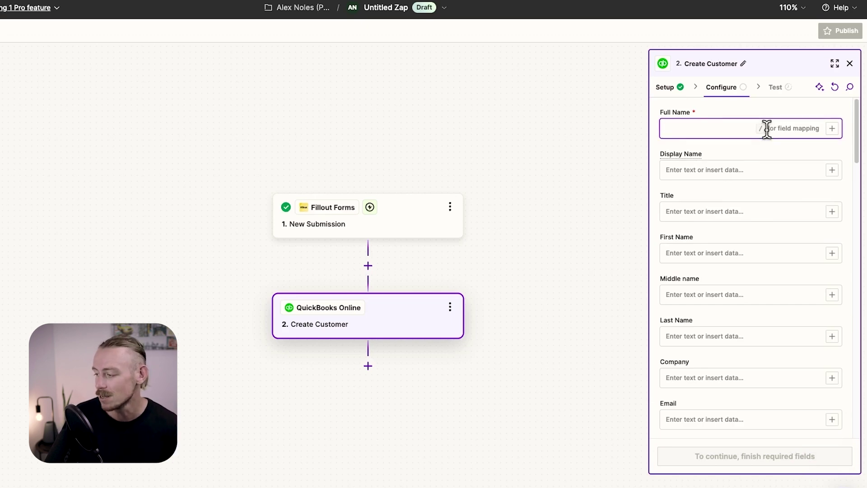
pyautogui.click(832, 129)
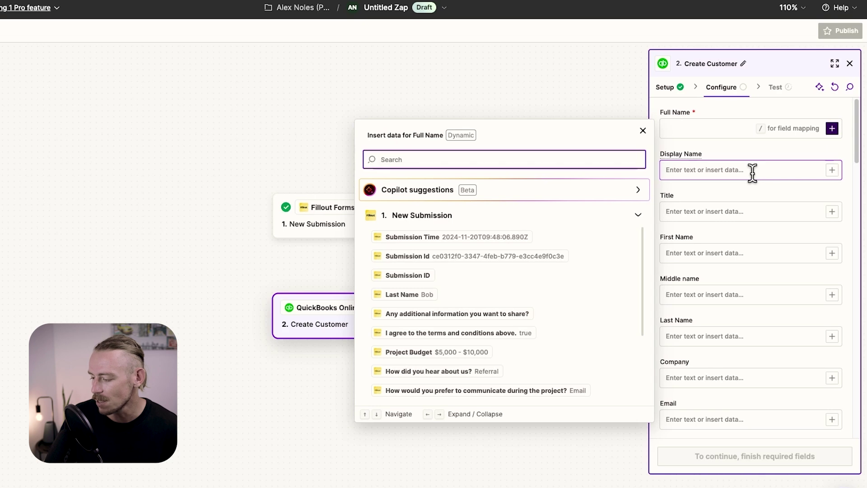
pyautogui.write('fir')
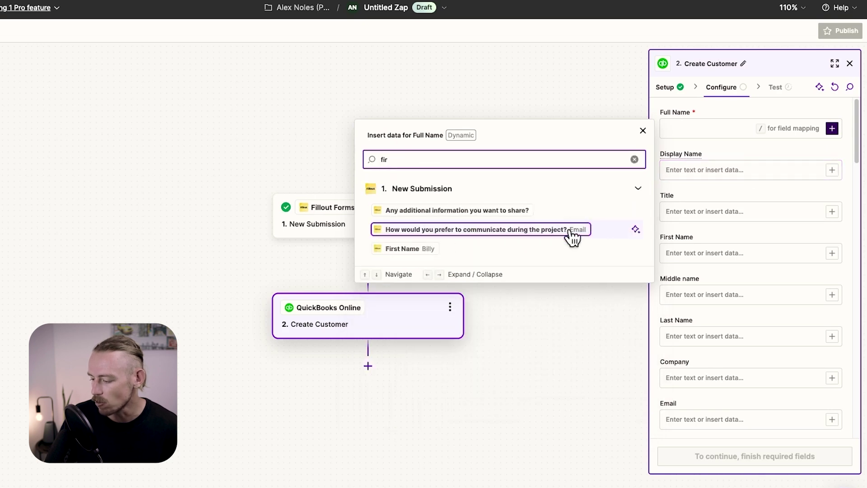
pyautogui.click(438, 253)
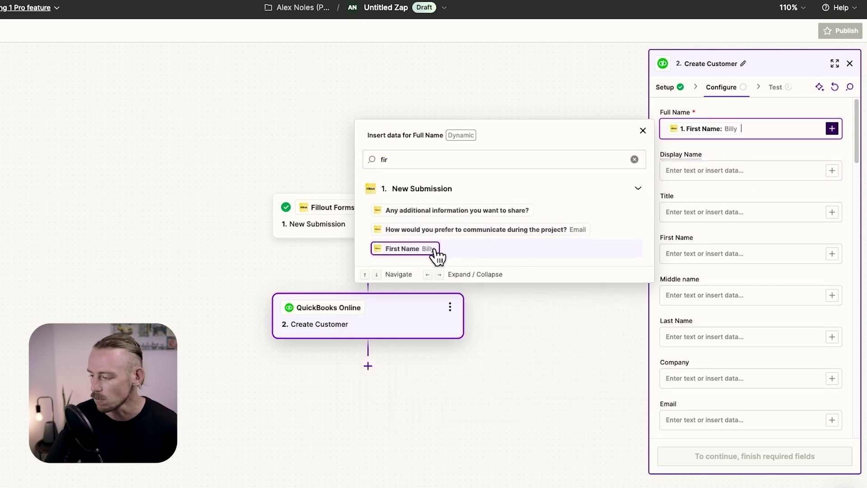
pyautogui.press('BackSpace')
pyautogui.press('Return')
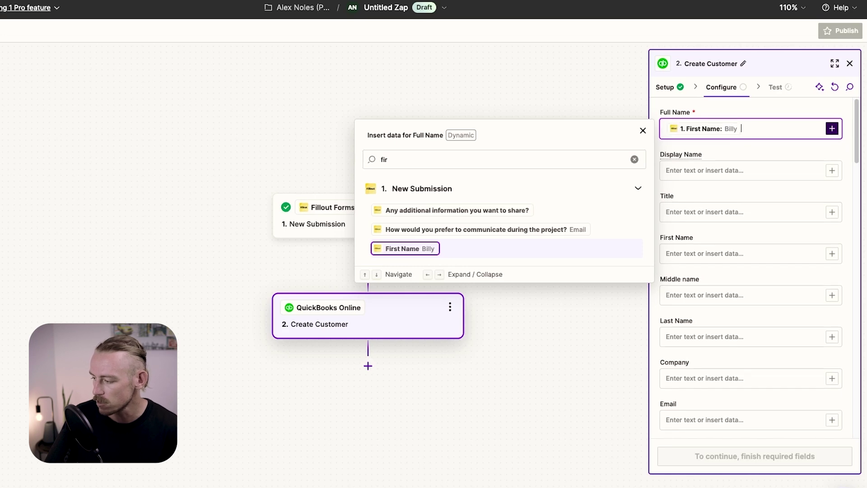
pyautogui.click(378, 164)
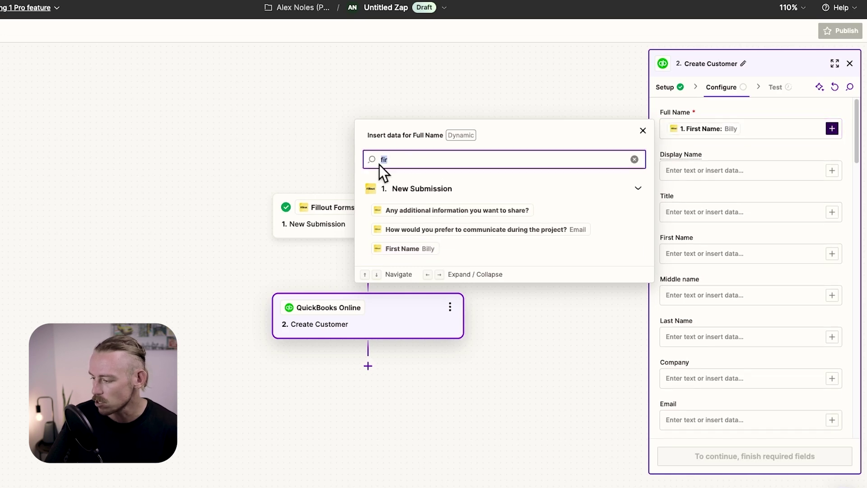
pyautogui.press('BackSpace')
pyautogui.press('BackSpace')
pyautogui.press('BackSpace')
pyautogui.write('las')
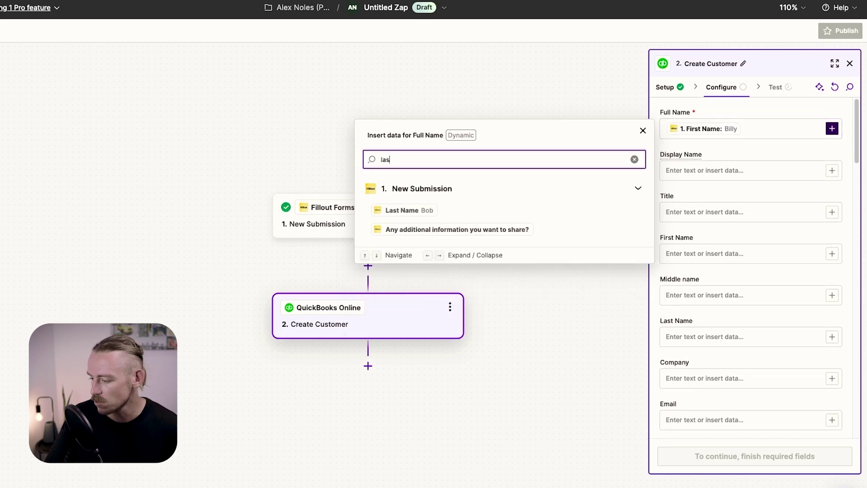
pyautogui.click(427, 211)
# Step: Map the customer's Display Name field to the submission's First Name followed by its Last Name
pyautogui.click(717, 176)
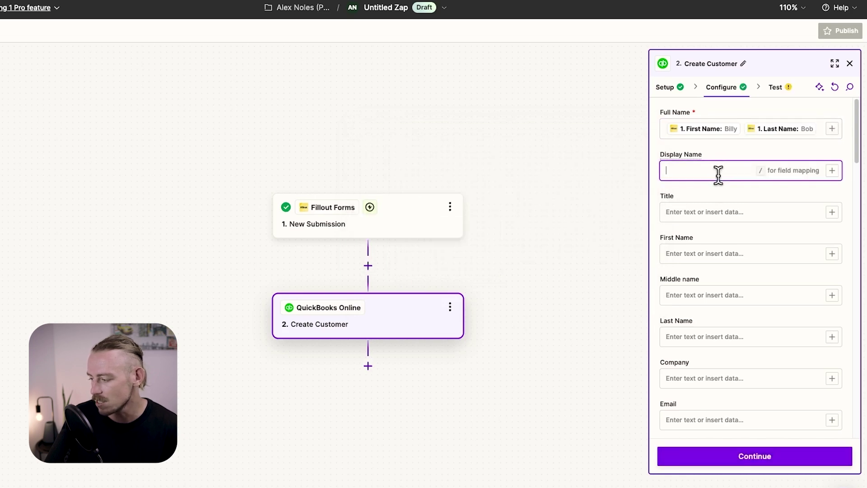
pyautogui.click(831, 171)
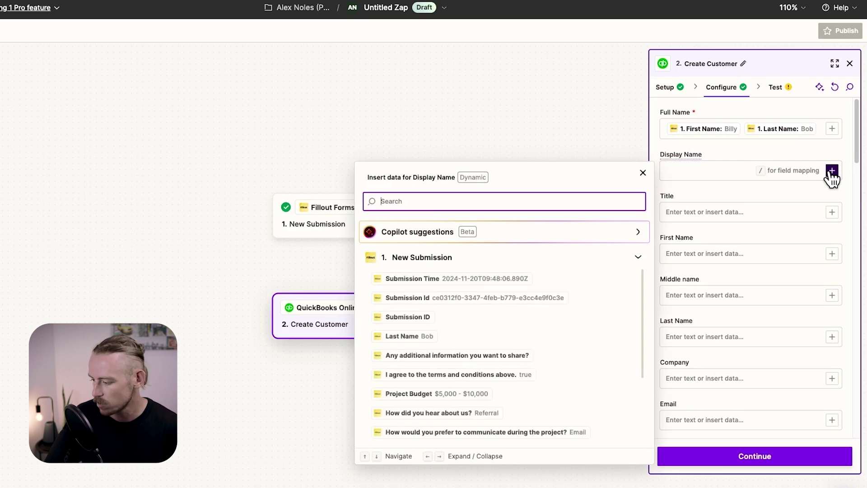
pyautogui.write('name')
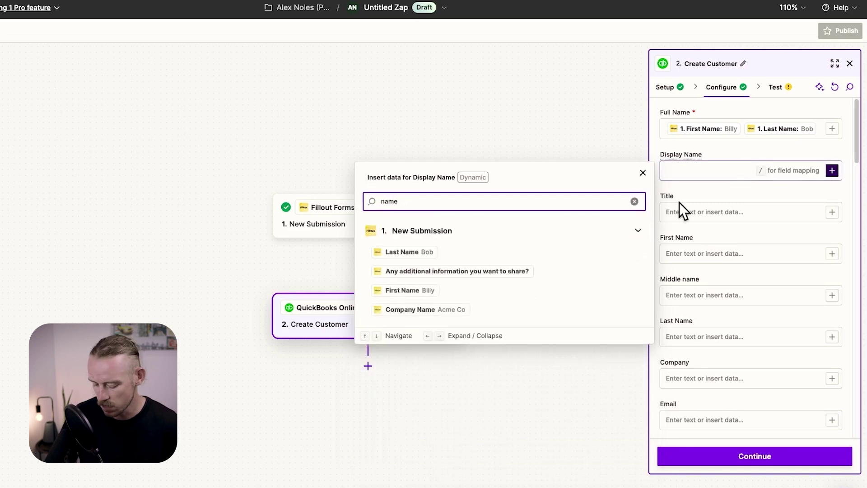
pyautogui.click(434, 292)
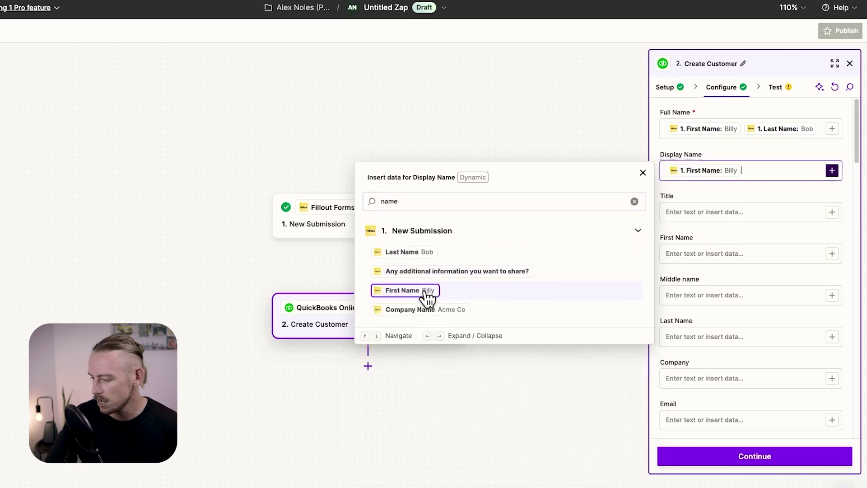
pyautogui.click(425, 261)
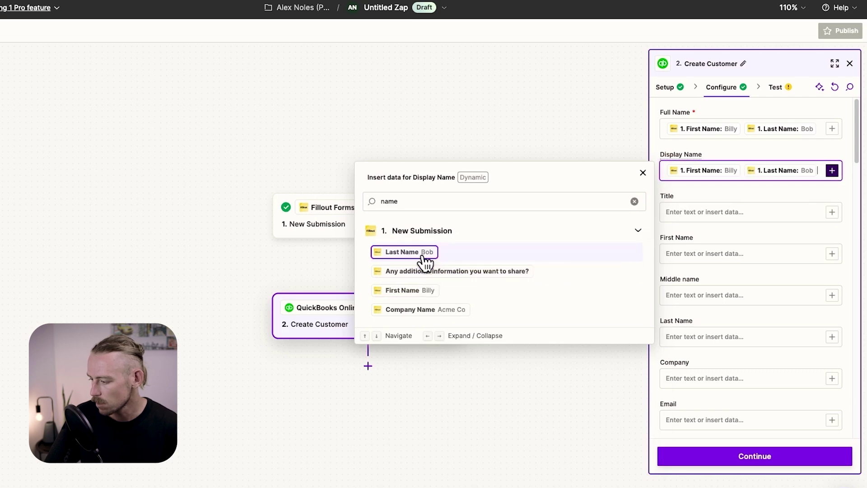
pyautogui.click(732, 194)
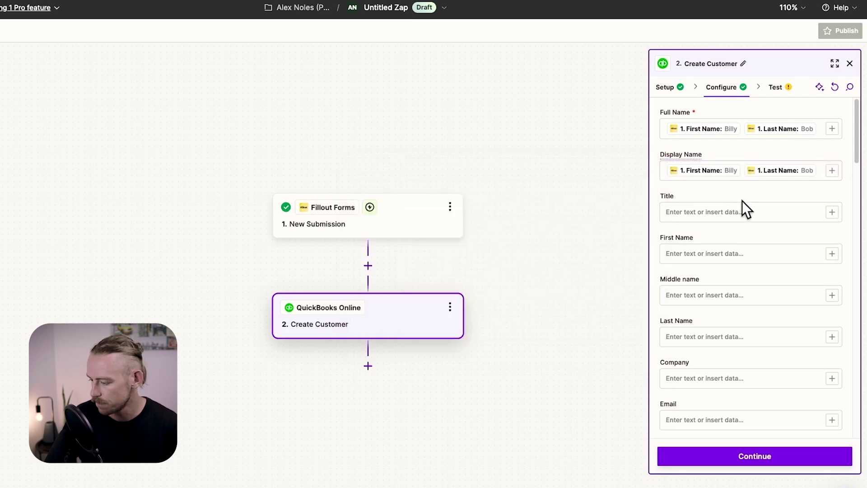
# Step: Map the customer's First Name field to the submission's First Name and proceed to the Create Customer test
pyautogui.click(775, 209)
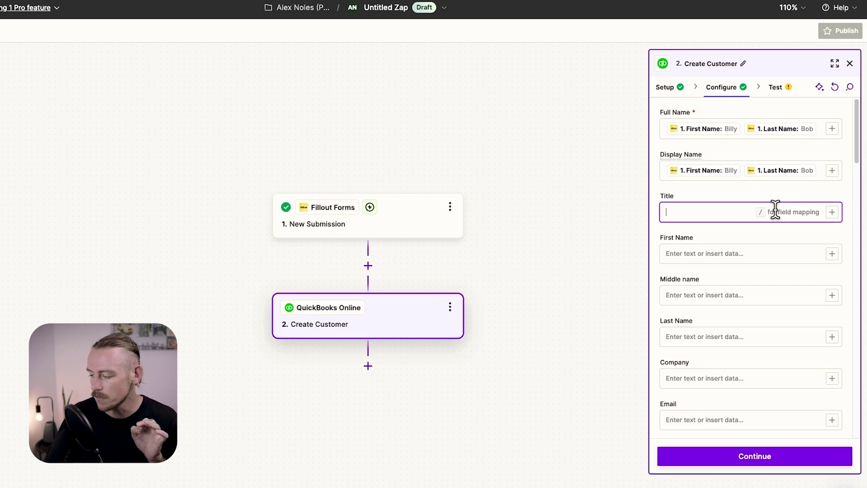
pyautogui.click(832, 254)
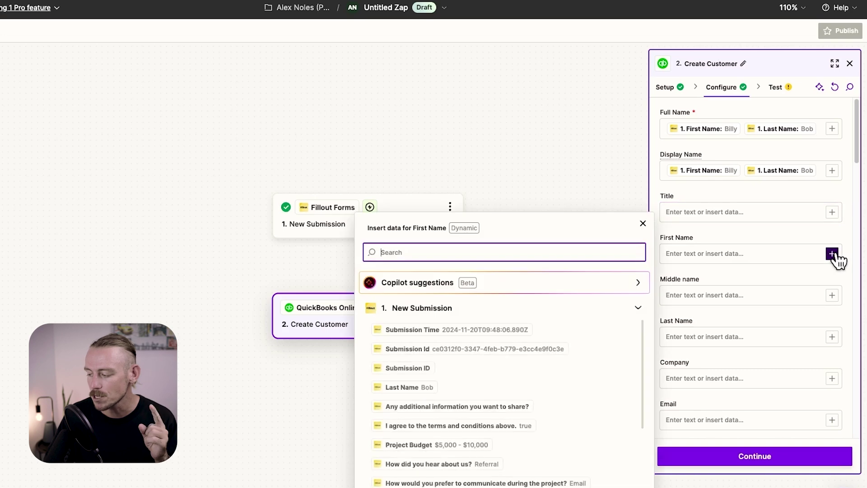
pyautogui.write('name')
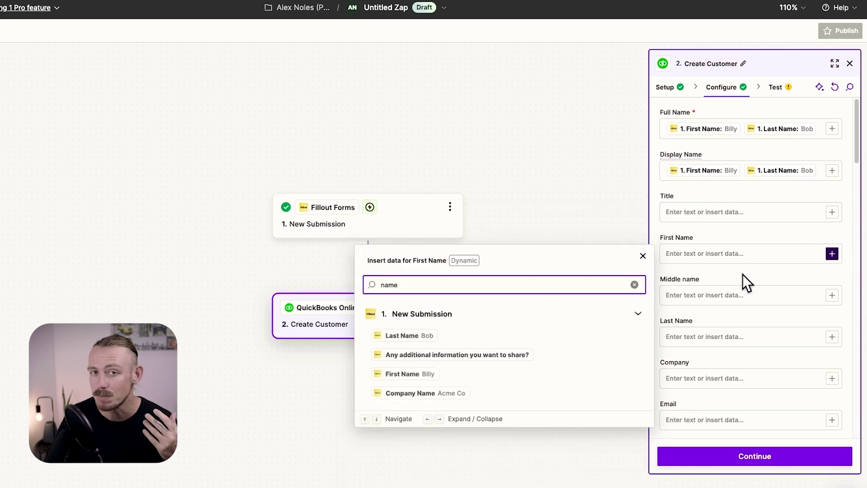
pyautogui.click(431, 371)
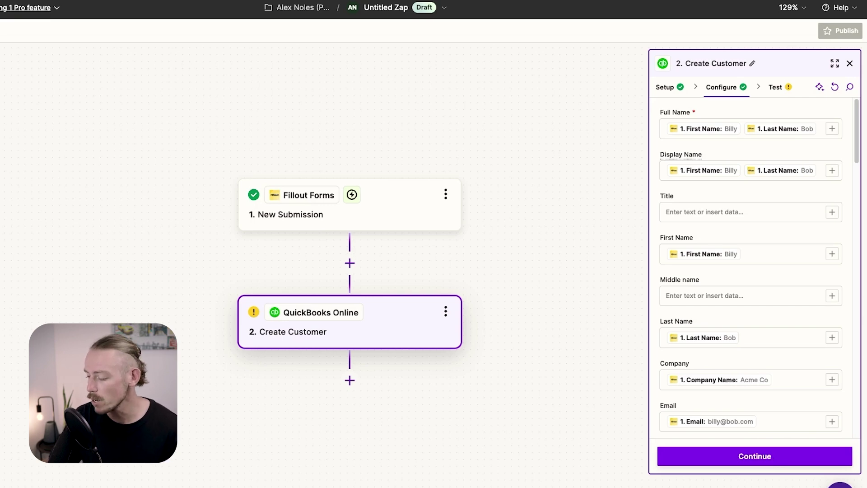
pyautogui.click(783, 460)
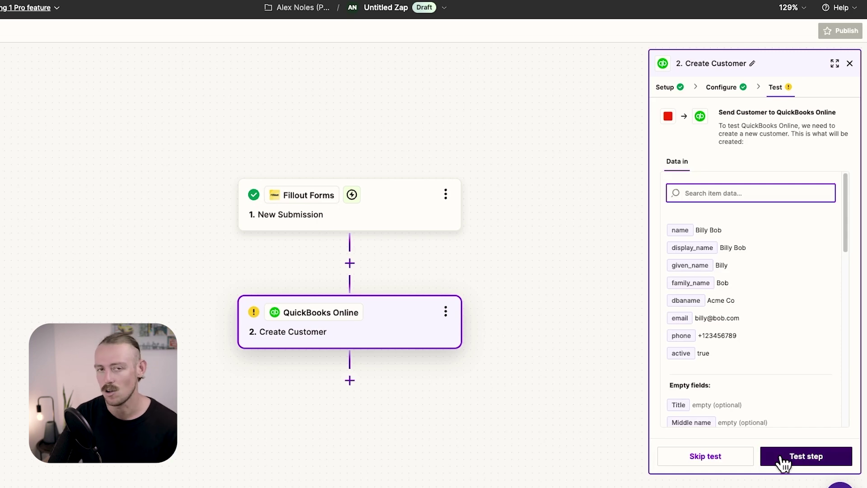
# Step: Test the Create Customer step and check for the new customer in the QuickBooks Online customer list
pyautogui.click(784, 458)
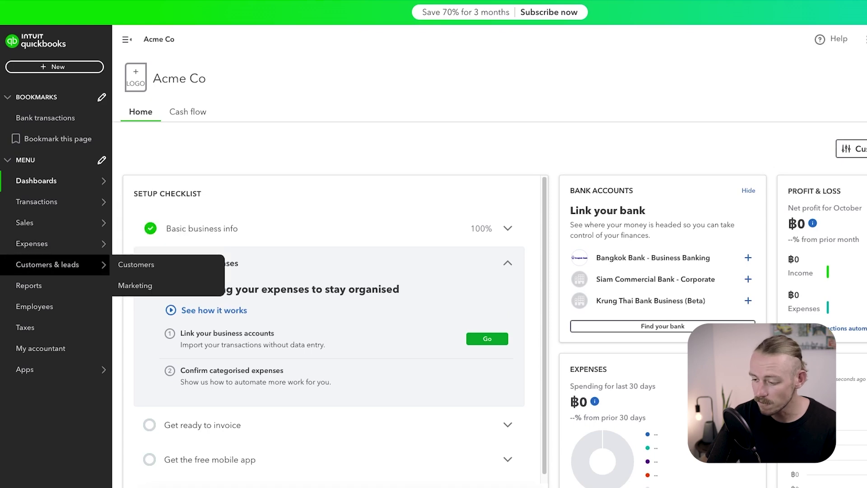
pyautogui.click(136, 266)
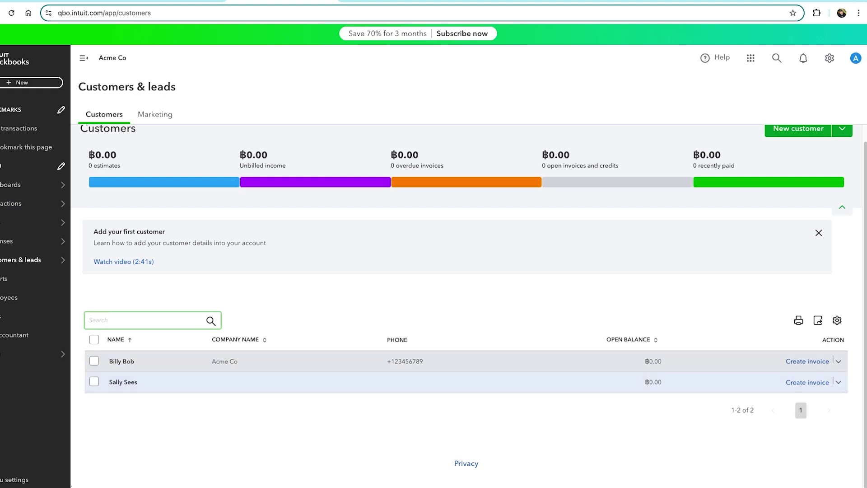
pyautogui.click(837, 361)
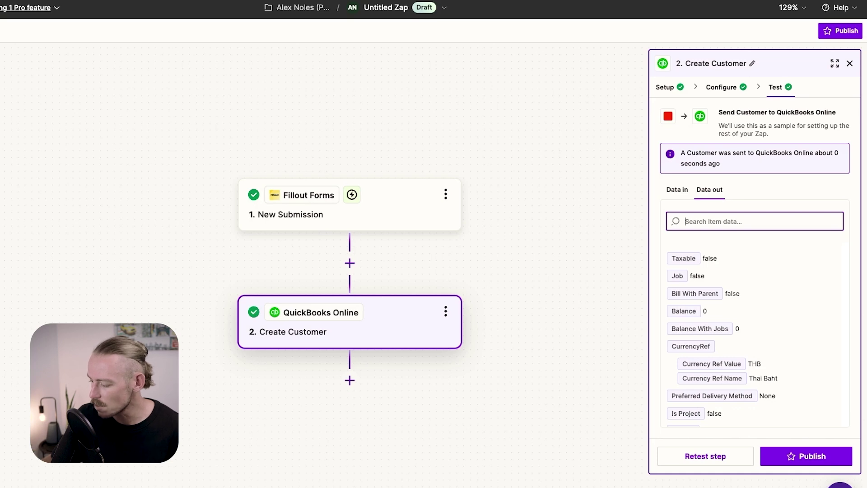
# Step: Try to publish the Zap, dismiss the Pro upgrade offer, and retest the Create Customer step
pyautogui.click(799, 460)
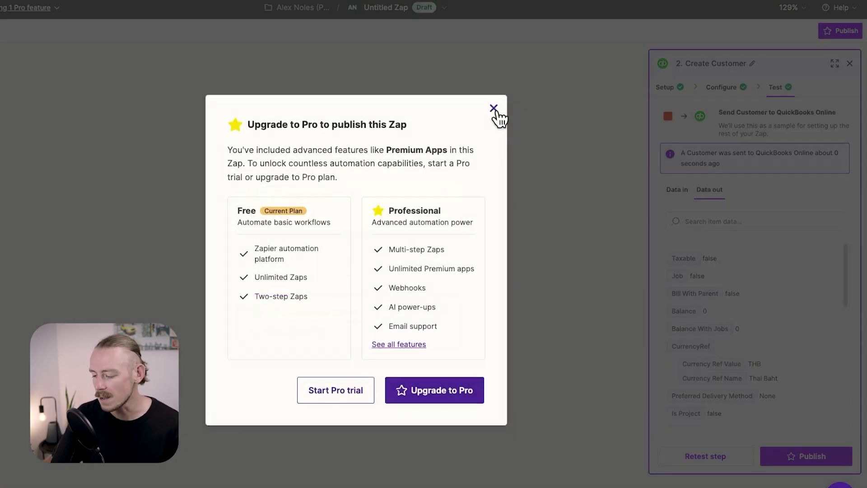
pyautogui.click(494, 109)
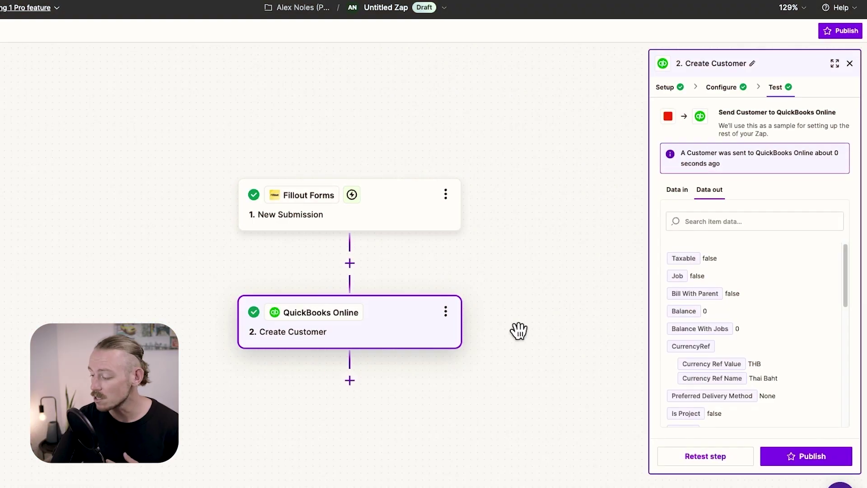
pyautogui.click(722, 457)
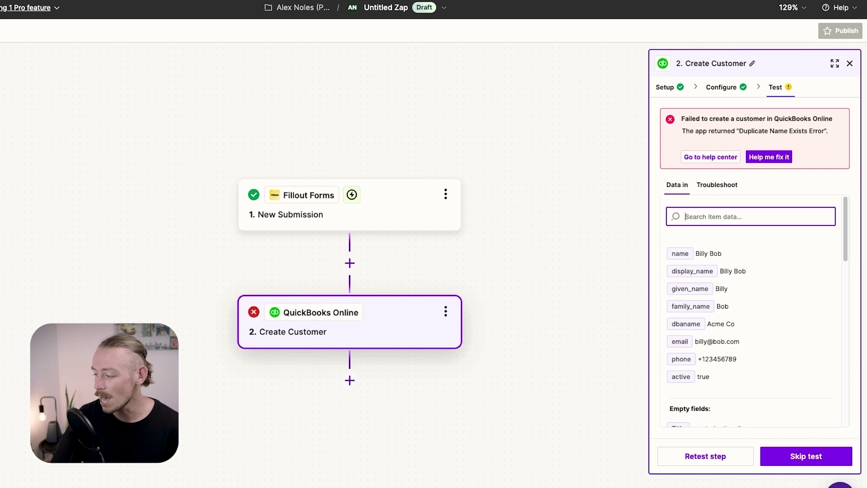
pyautogui.moveTo(828, 131); pyautogui.dragTo(747, 131)
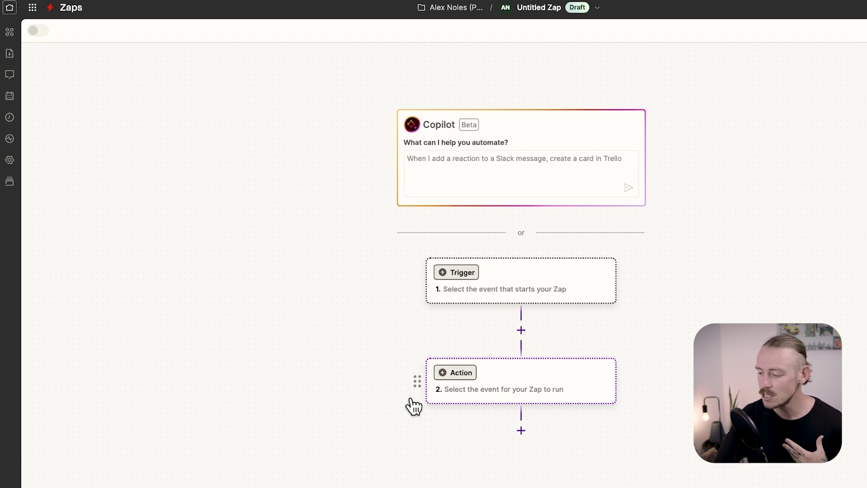
# Step: In a new Zap, ask Copilot to create an invoice when a Fillout form is submitted, and dismiss its suggestions
pyautogui.click(521, 173)
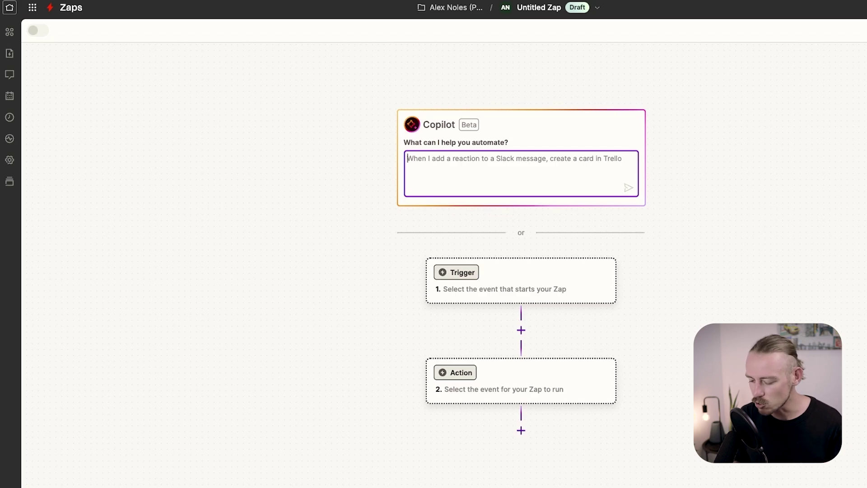
pyautogui.write('Whena. fillout fomr is submitted, then crea')
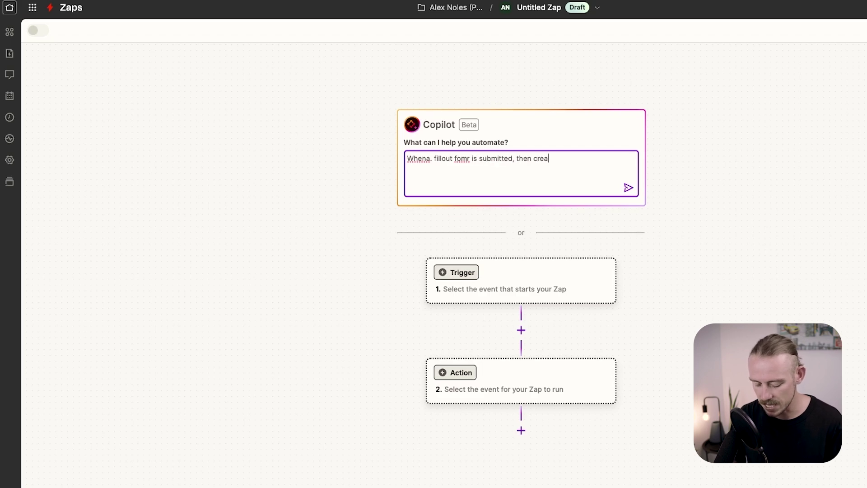
pyautogui.write('ce')
pyautogui.press('Return')
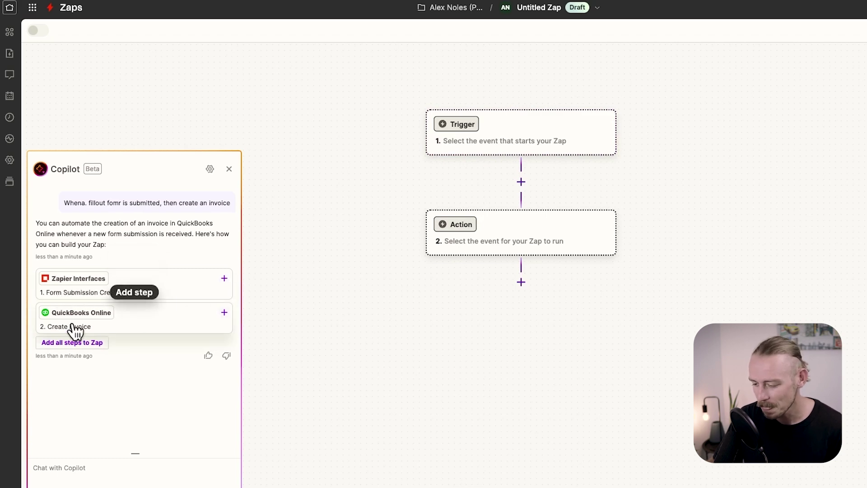
pyautogui.click(229, 169)
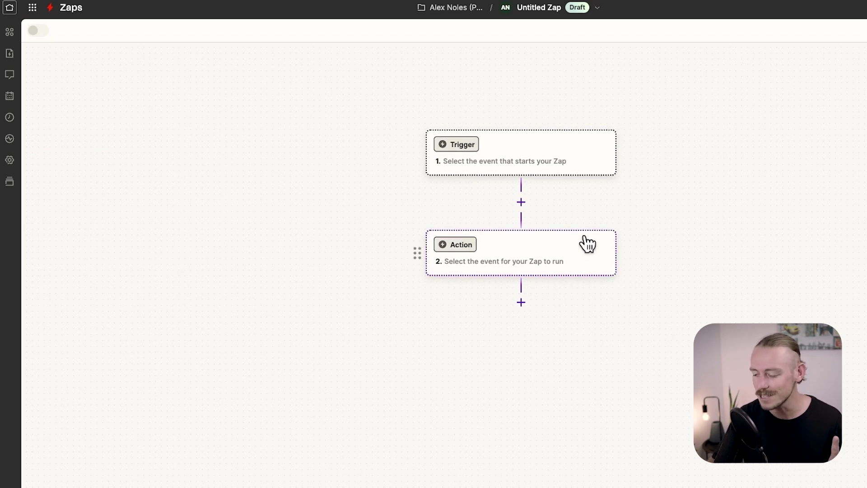
# Step: Set up the trigger step with Fillout Forms and the New Submission event
pyautogui.click(551, 149)
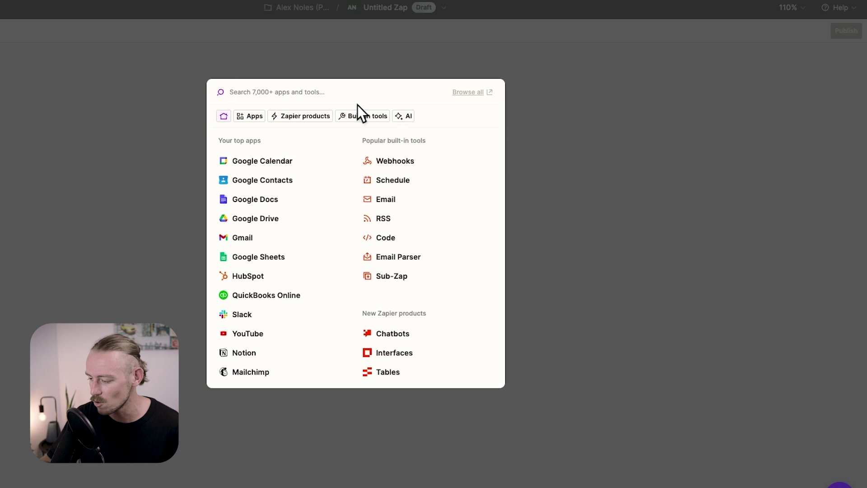
pyautogui.write('fil')
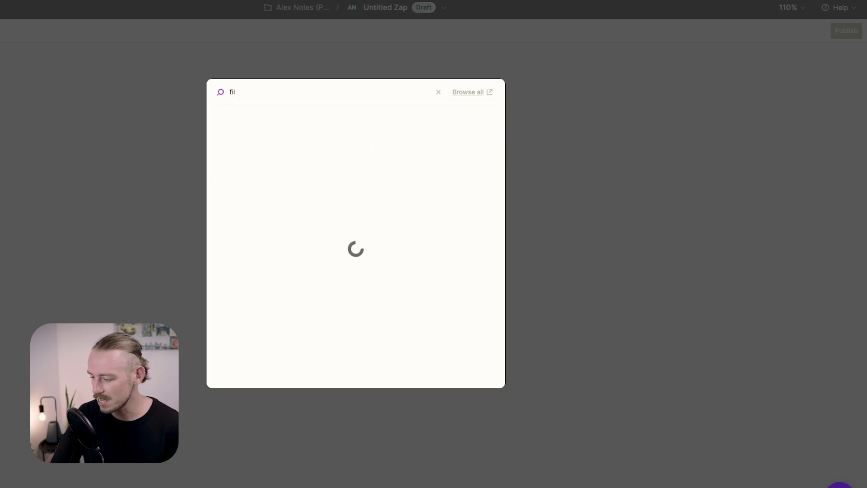
pyautogui.click(272, 147)
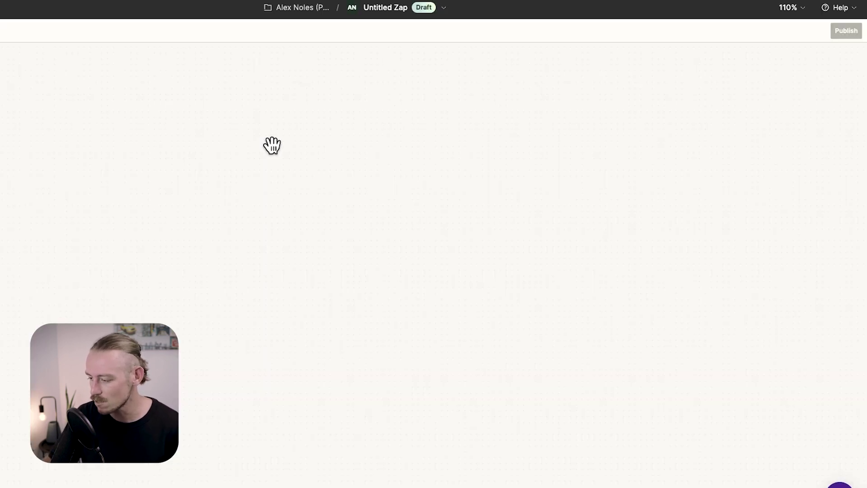
pyautogui.click(719, 181)
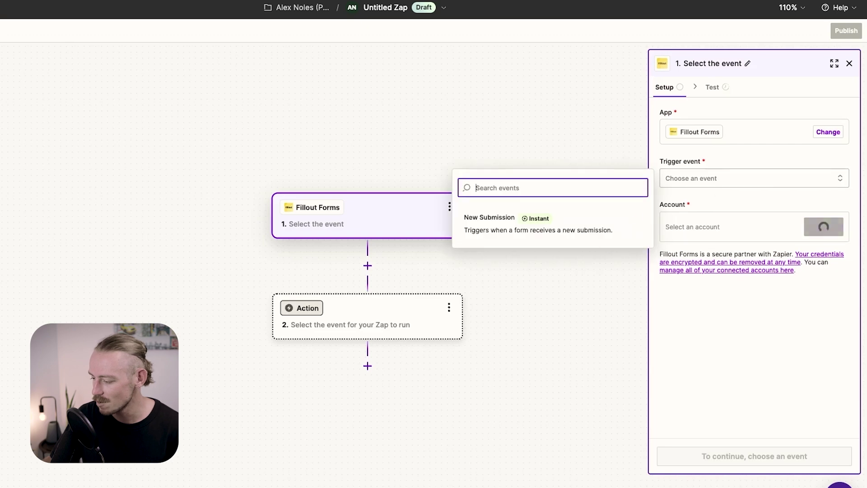
pyautogui.click(571, 237)
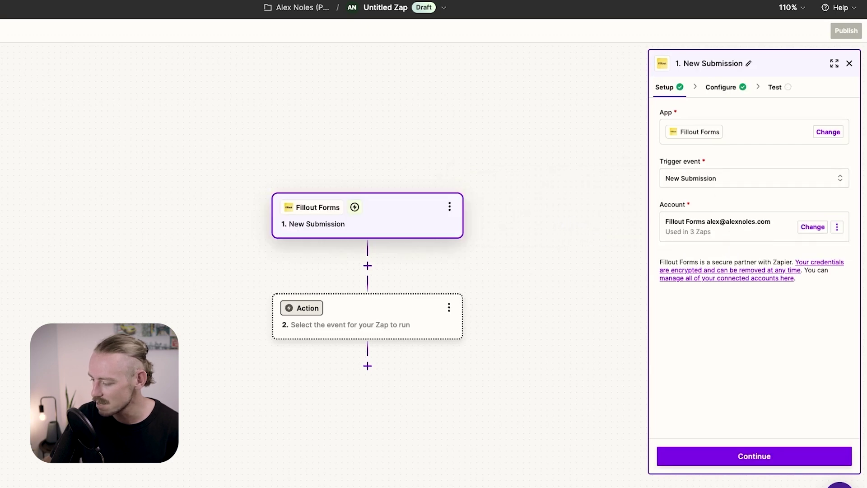
# Step: Choose the form that the New Submission trigger watches and test the trigger to load a submission record
pyautogui.click(763, 456)
pyautogui.click(718, 130)
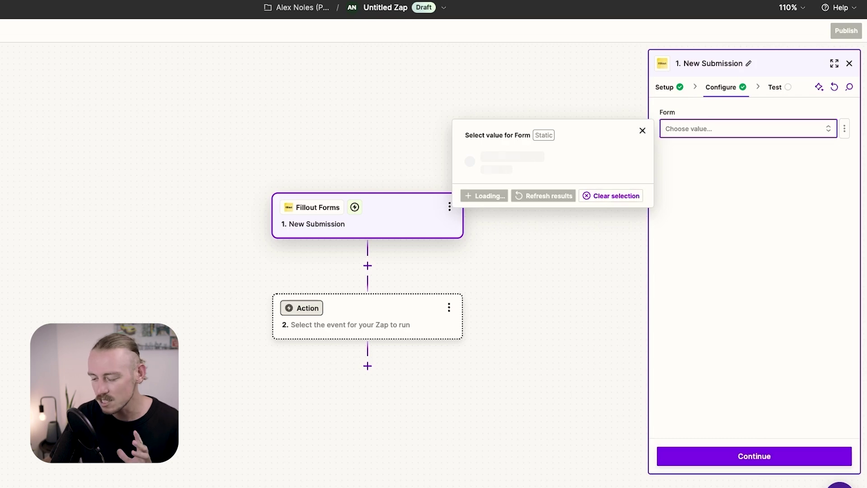
pyautogui.click(536, 172)
pyautogui.click(542, 239)
pyautogui.click(766, 455)
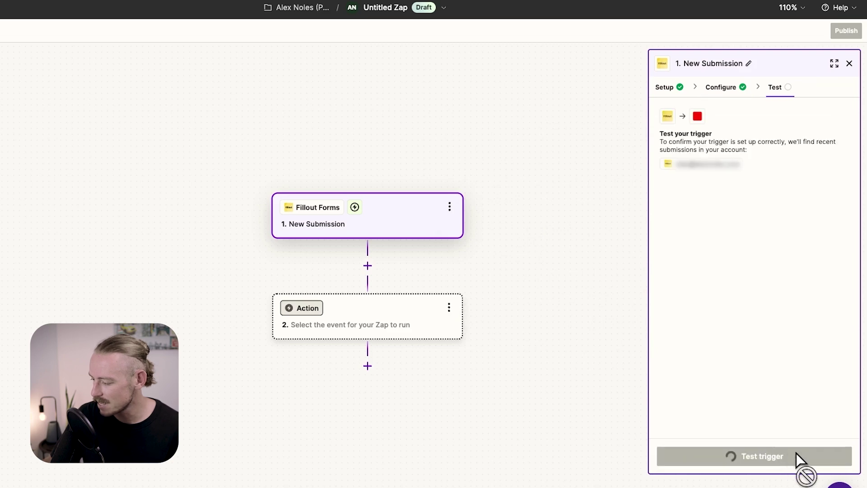
pyautogui.click(798, 453)
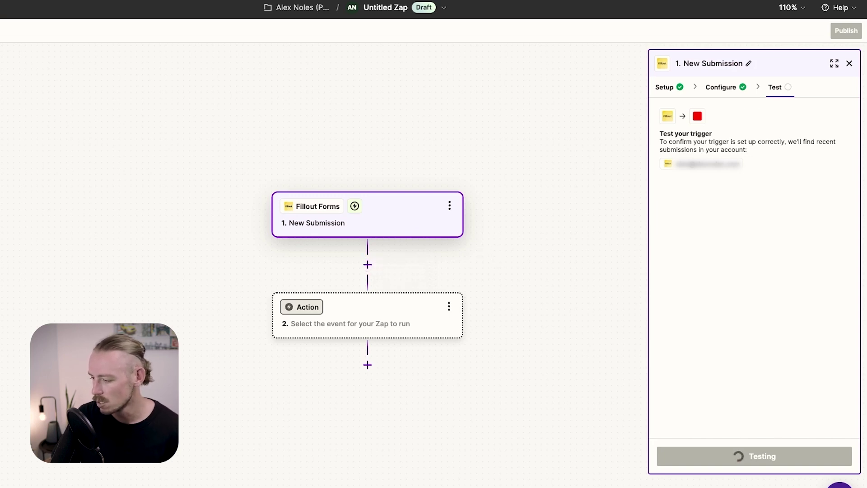
pyautogui.moveTo(795, 220)
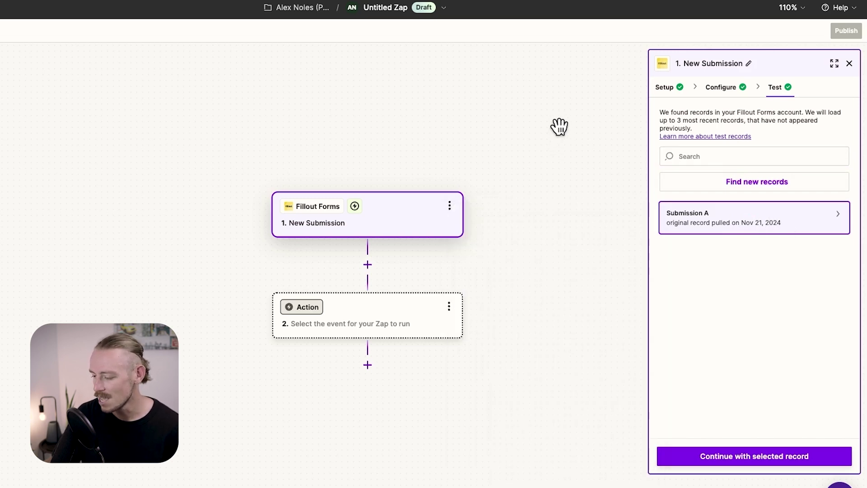
# Step: Set up the action step with QuickBooks Online and the Create Invoice event, and proceed to its configuration
pyautogui.click(397, 317)
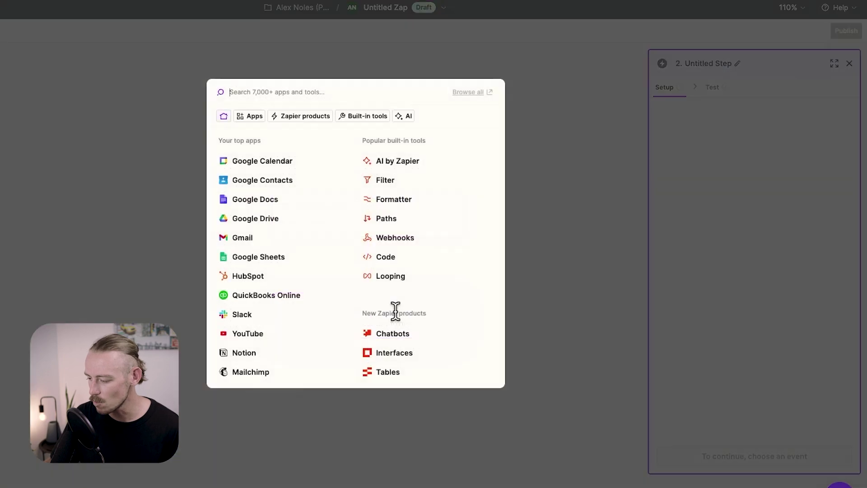
pyautogui.click(273, 297)
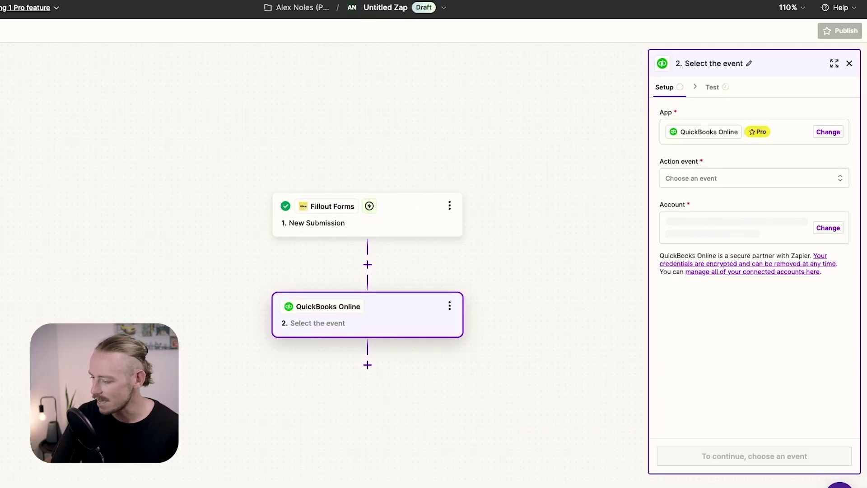
pyautogui.scroll(-3, 571, 262)
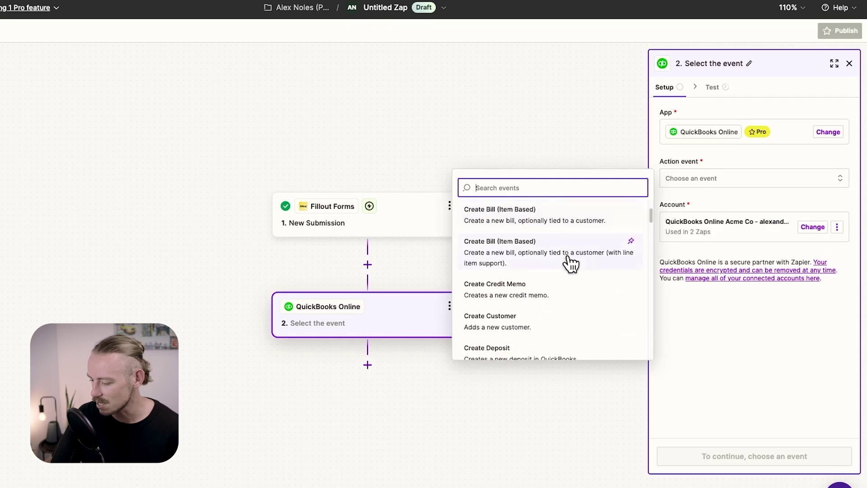
pyautogui.scroll(-5, 568, 262)
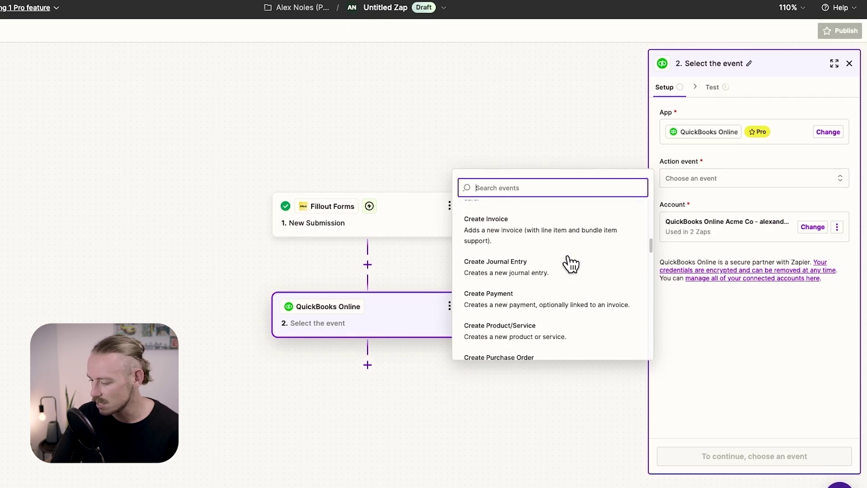
pyautogui.click(512, 235)
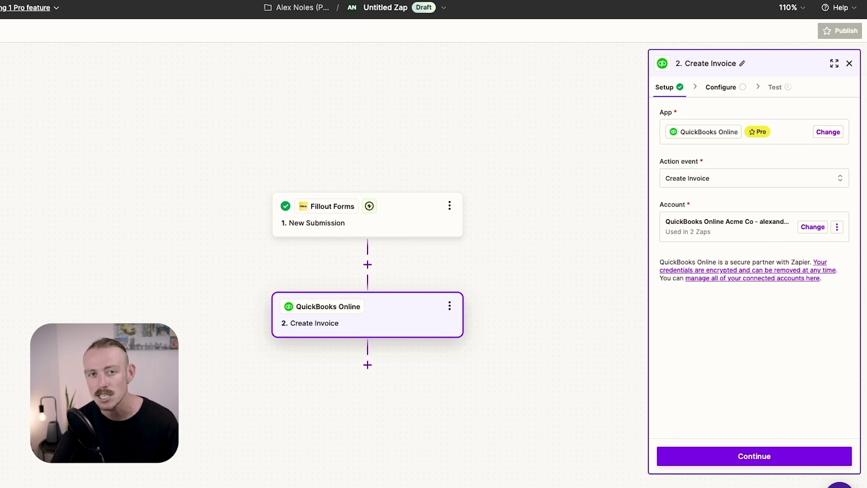
pyautogui.click(791, 457)
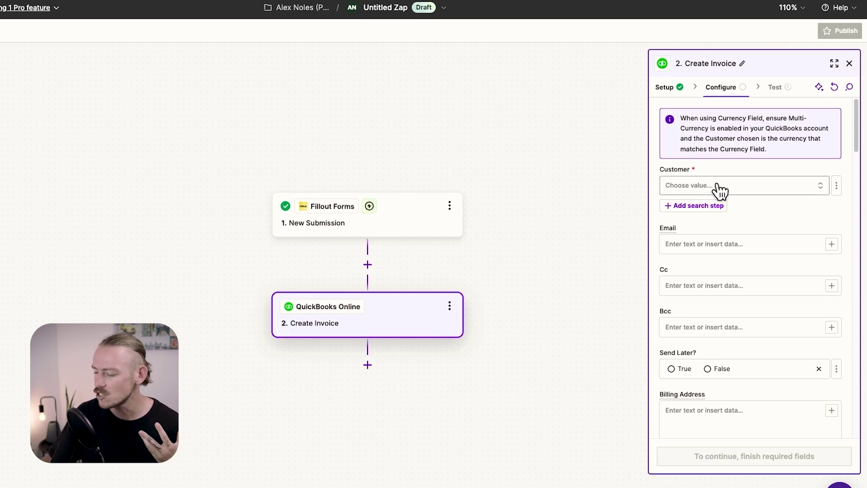
# Step: Try the two existing customers in turn as the fixed value of the invoice's Customer field
pyautogui.click(738, 189)
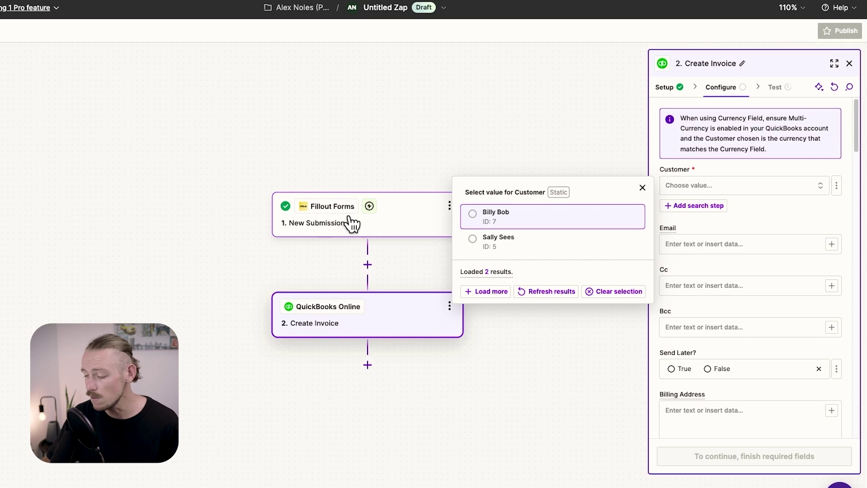
pyautogui.click(541, 223)
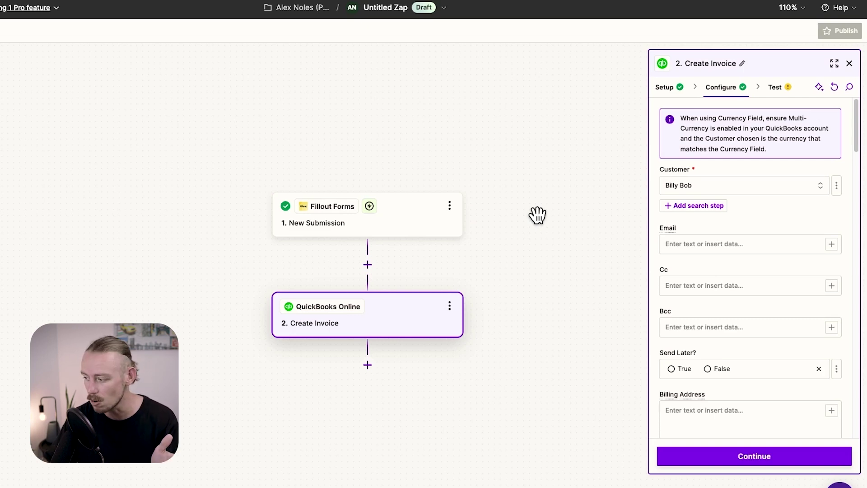
pyautogui.click(708, 188)
pyautogui.press('Escape')
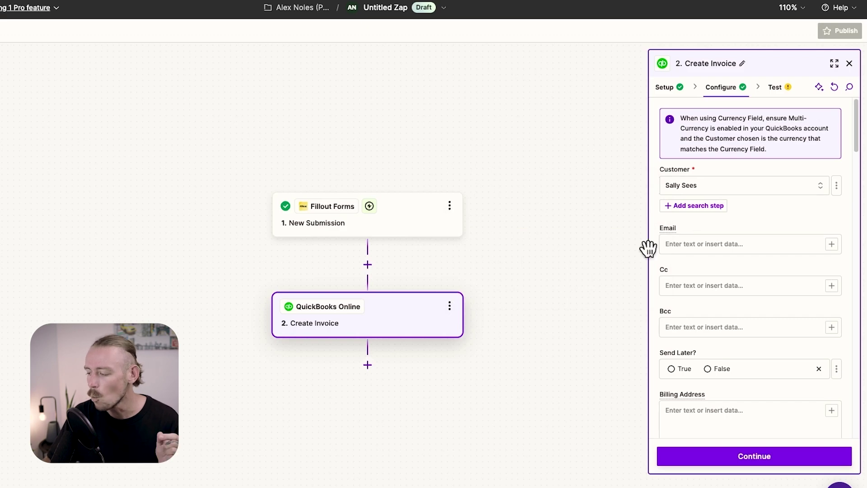
# Step: Add a Find Customer search step in QuickBooks Online for the invoice's Customer field
pyautogui.click(695, 206)
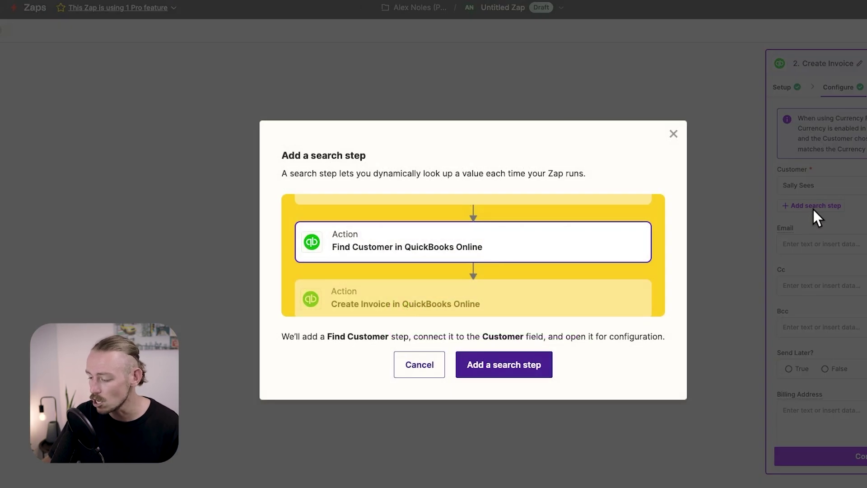
pyautogui.click(538, 362)
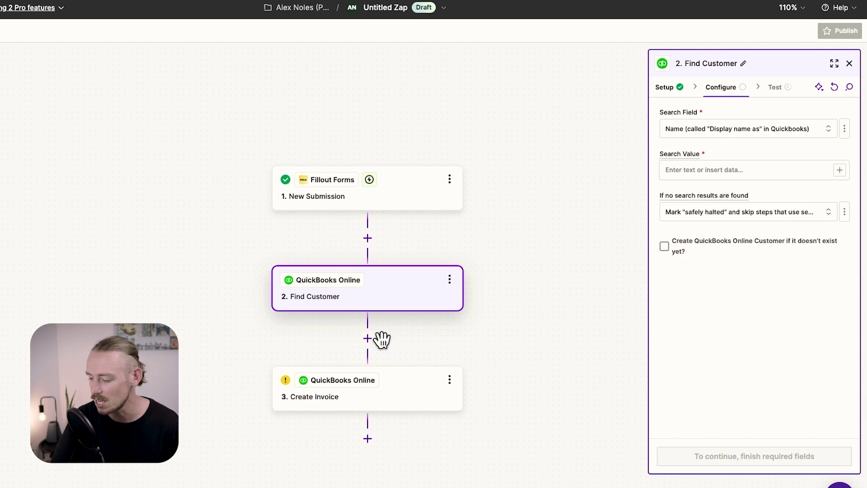
pyautogui.scroll(-1, 422, 337)
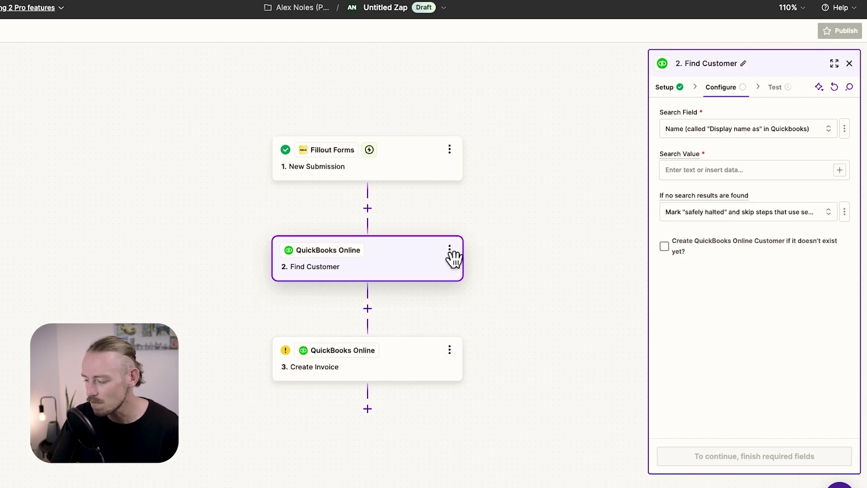
# Step: Map the Find Customer step's Search Value to the submission's First Name followed by its Last Name
pyautogui.click(711, 170)
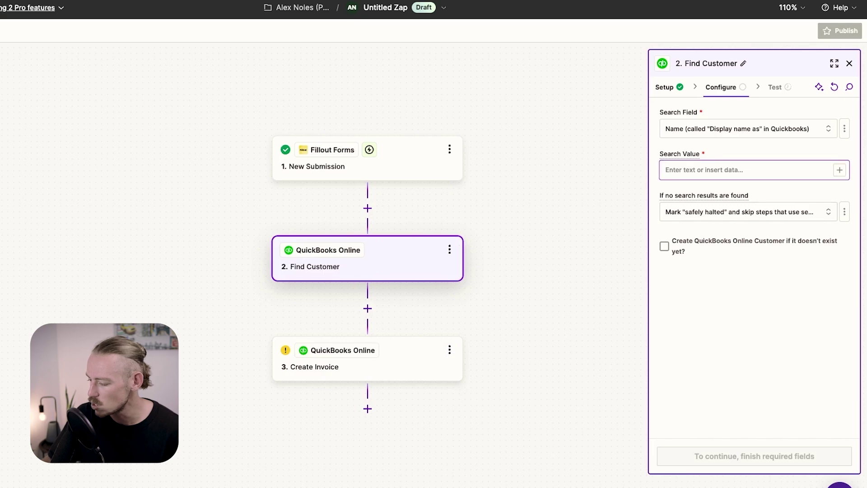
pyautogui.click(841, 171)
pyautogui.scroll(-1, 437, 342)
pyautogui.scroll(-3, 438, 346)
pyautogui.click(426, 397)
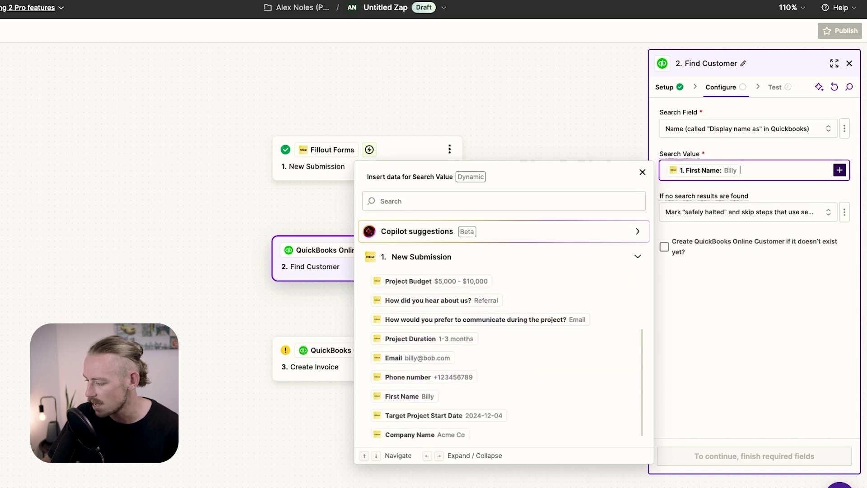
pyautogui.click(840, 171)
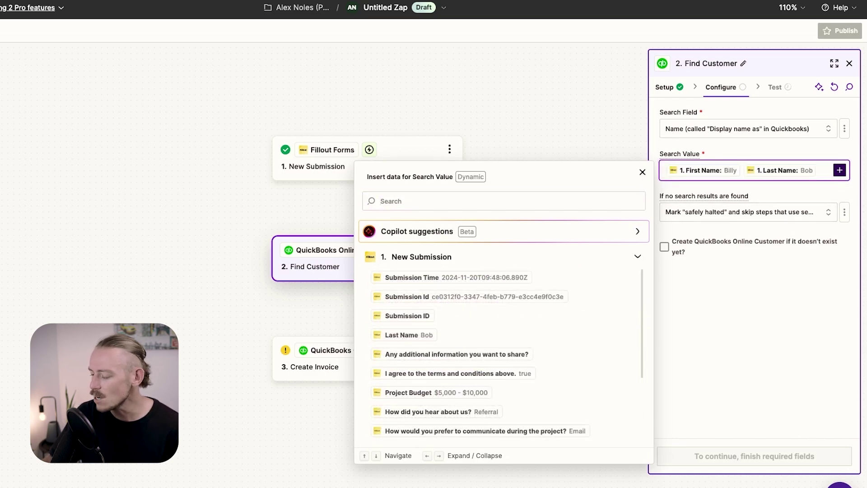
# Step: Set Find Customer to mark "successful" and run steps that use the search result when nothing is found, and test the step
pyautogui.press('Escape')
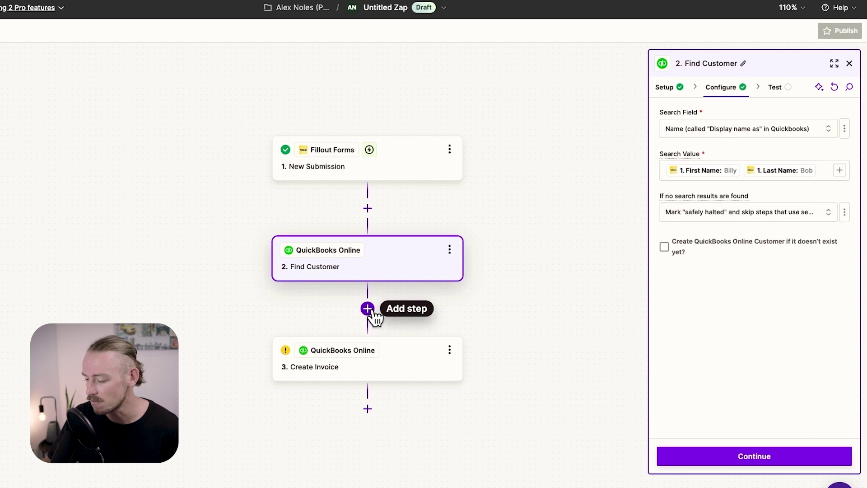
pyautogui.click(688, 211)
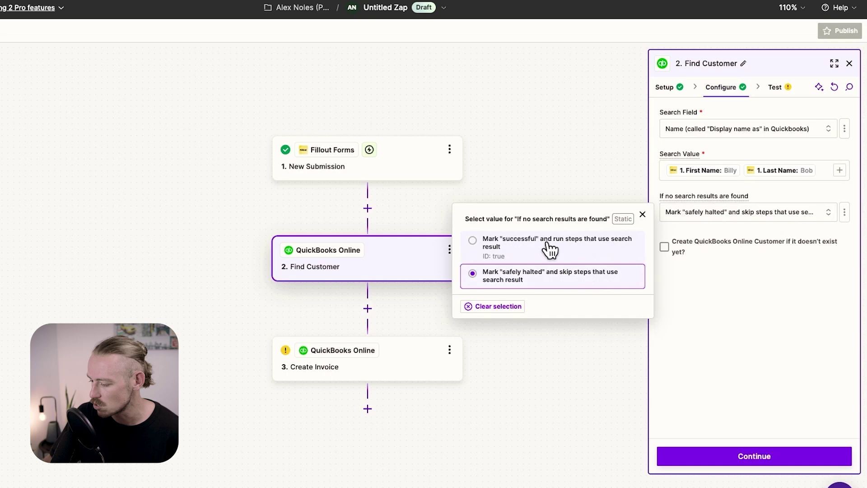
pyautogui.click(546, 246)
pyautogui.click(799, 457)
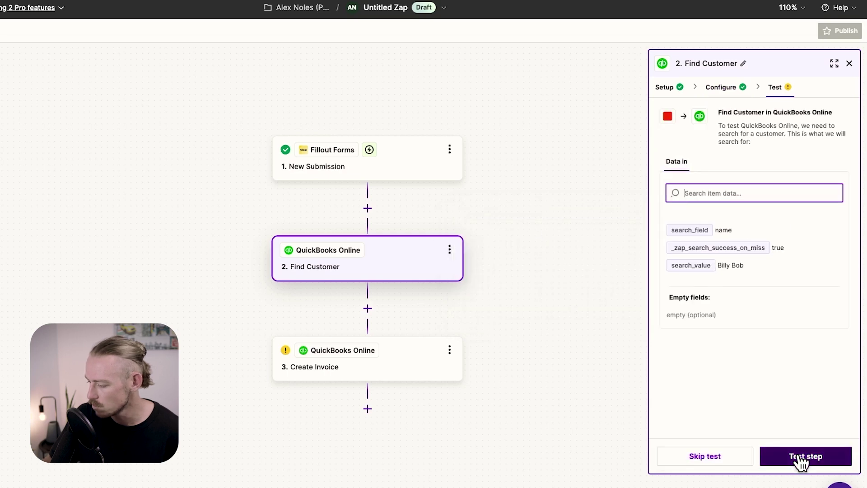
pyautogui.click(796, 456)
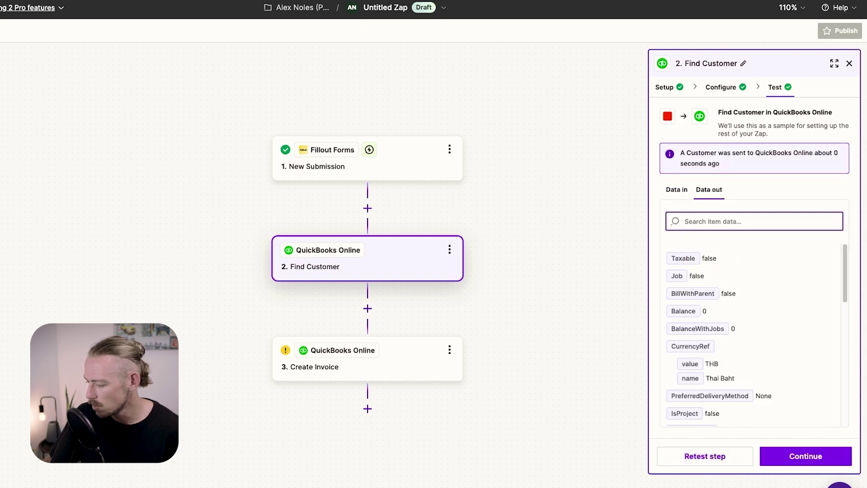
pyautogui.scroll(-2, 767, 317)
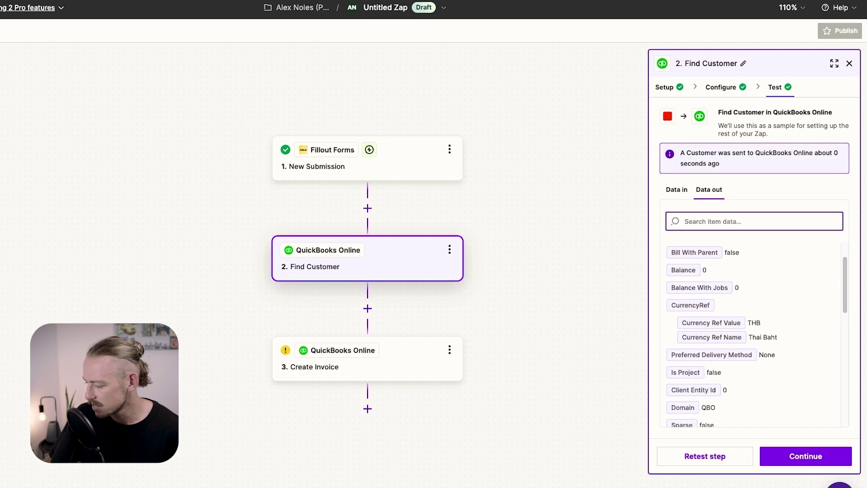
pyautogui.scroll(2, 768, 318)
pyautogui.scroll(-8, 754, 334)
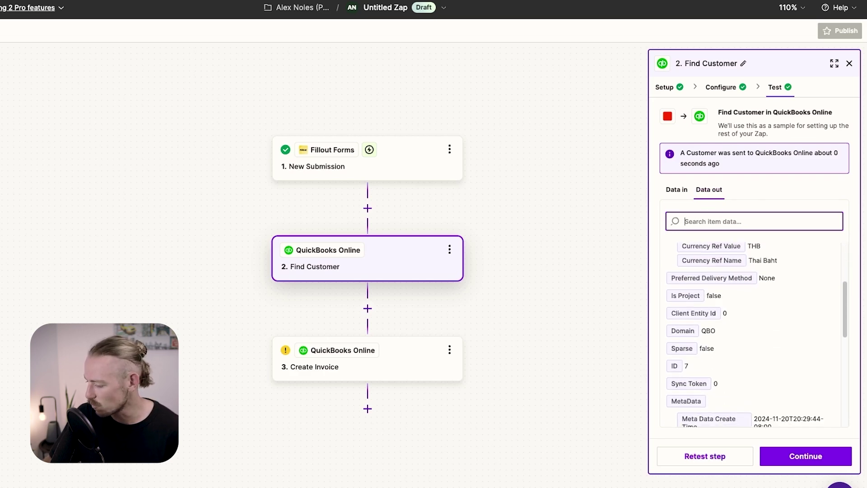
pyautogui.scroll(-4, 754, 334)
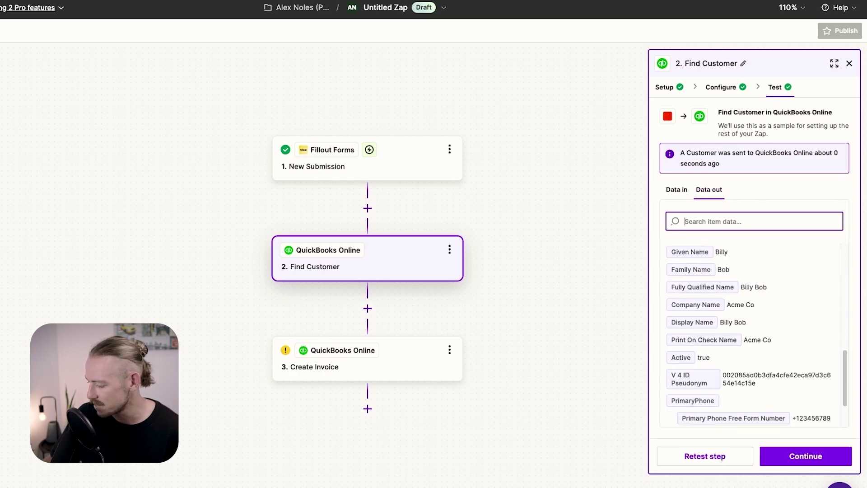
pyautogui.scroll(-3, 753, 334)
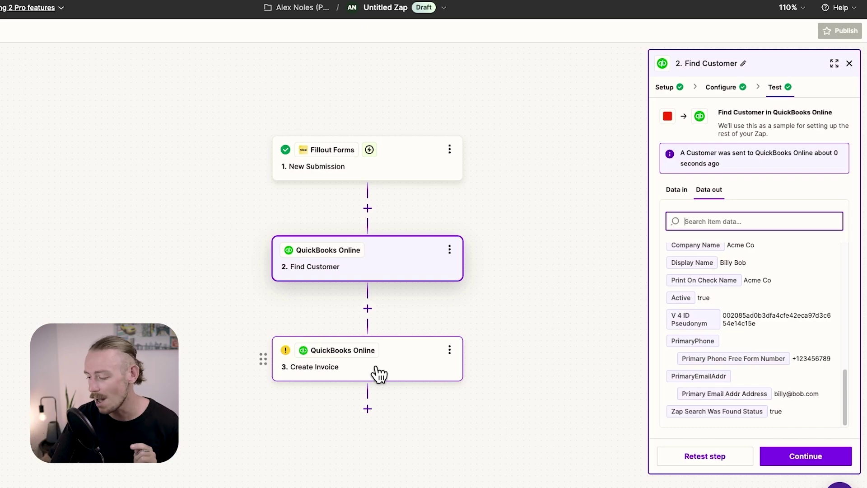
# Step: Add a Paths step between Find Customer and Create Invoice, moving the following steps into the first path
pyautogui.click(440, 308)
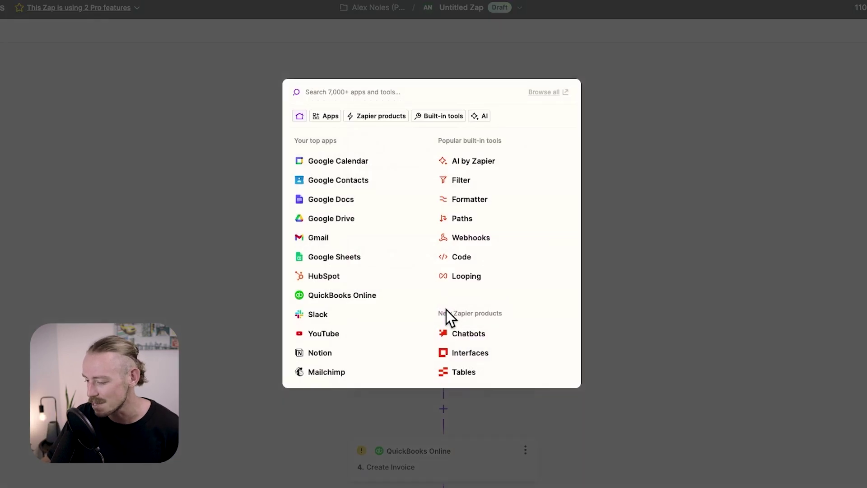
pyautogui.write('path')
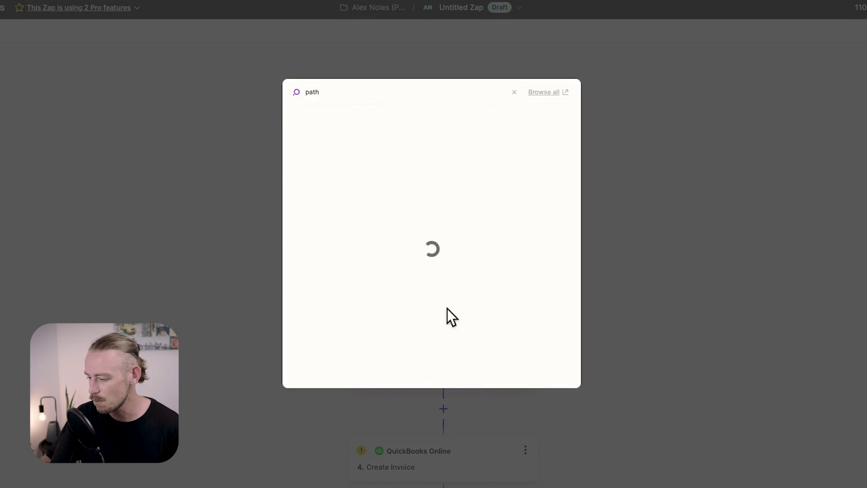
pyautogui.click(332, 126)
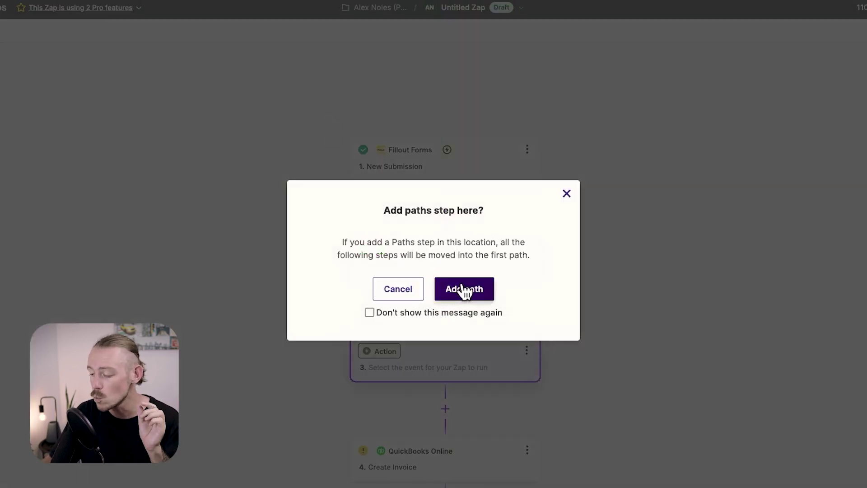
pyautogui.click(465, 294)
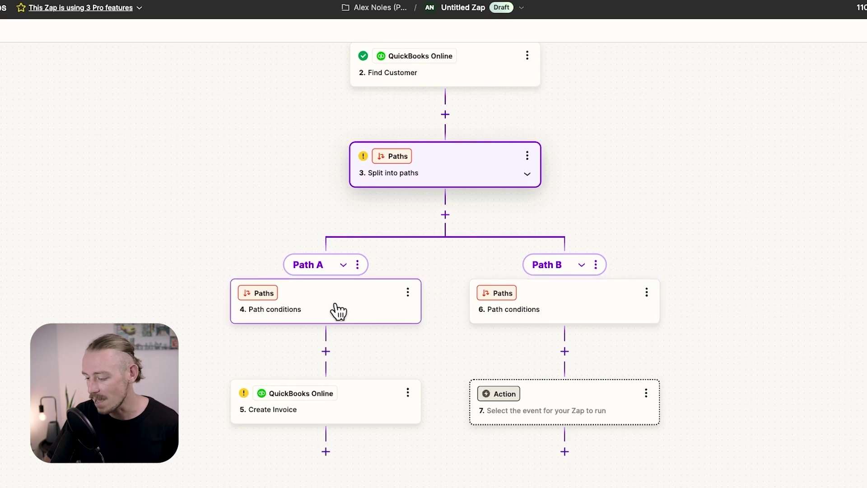
# Step: Set up Path B's empty action as a QuickBooks Online Create Customer step with the customer's full name as name and display name
pyautogui.click(560, 409)
pyautogui.write('quickbook')
pyautogui.click(331, 120)
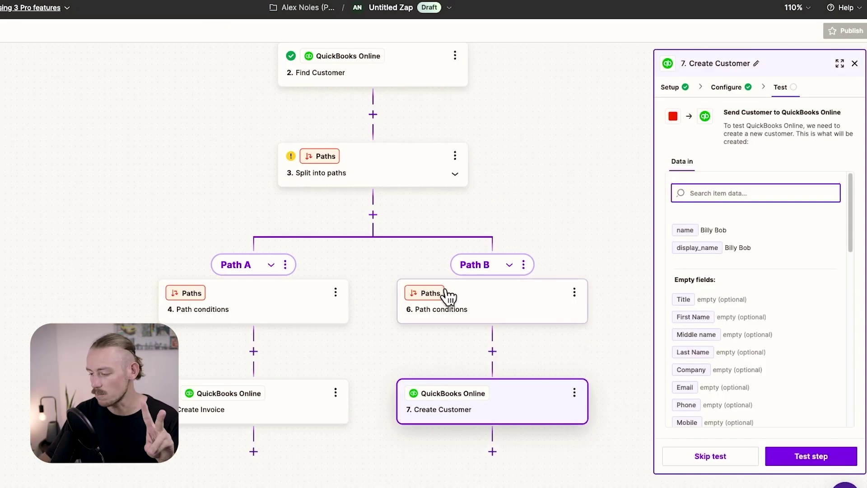
# Step: Set Path A to continue only if the Find Customer step's Display Name exists
pyautogui.moveTo(495, 113); pyautogui.dragTo(499, 255)
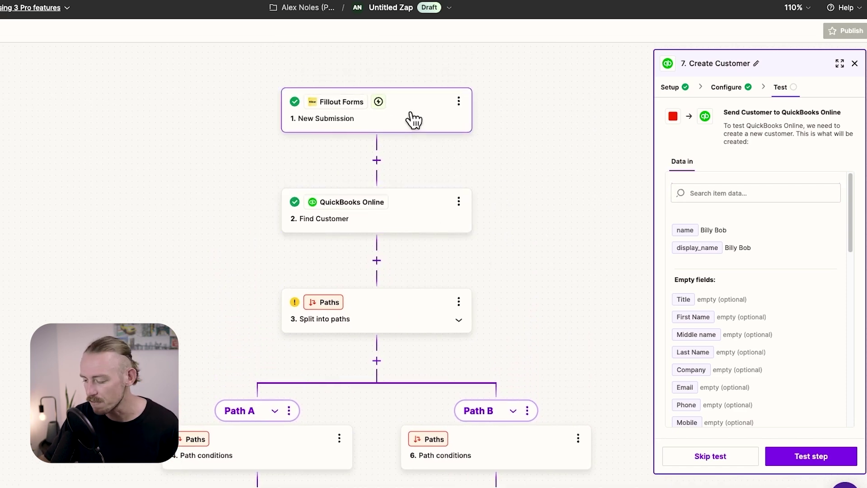
pyautogui.scroll(-5, 507, 236)
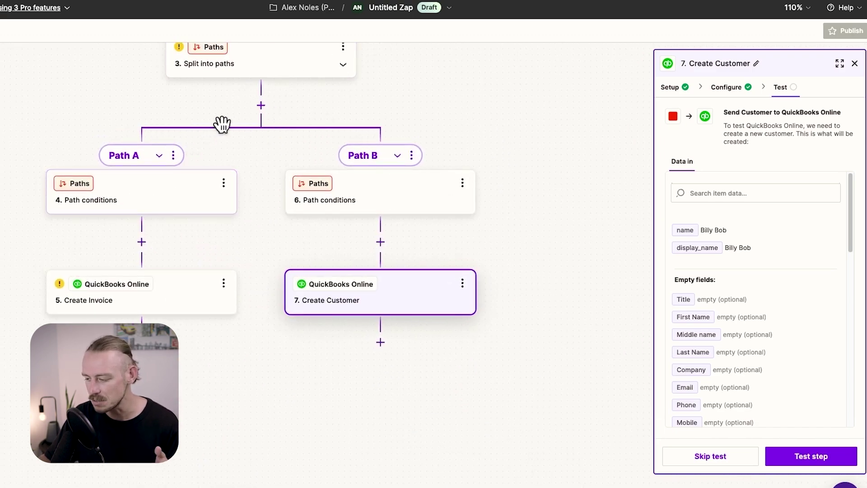
pyautogui.click(143, 192)
pyautogui.scroll(4, 407, 192)
pyautogui.click(736, 190)
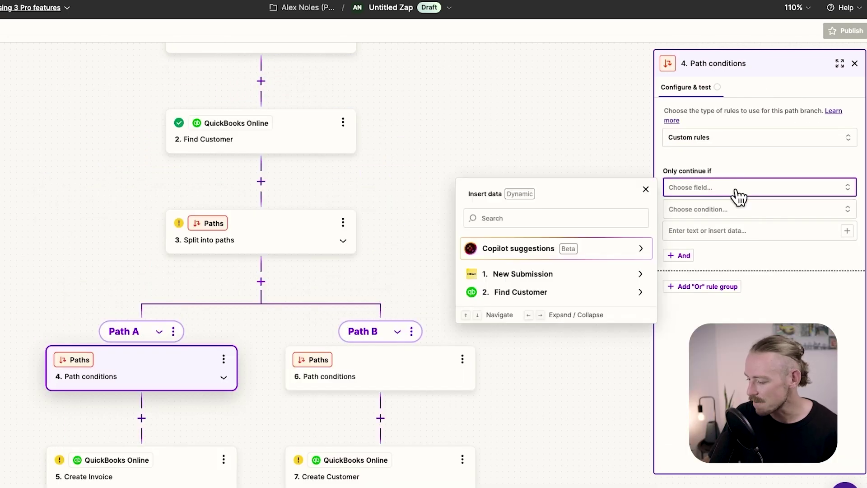
pyautogui.click(624, 295)
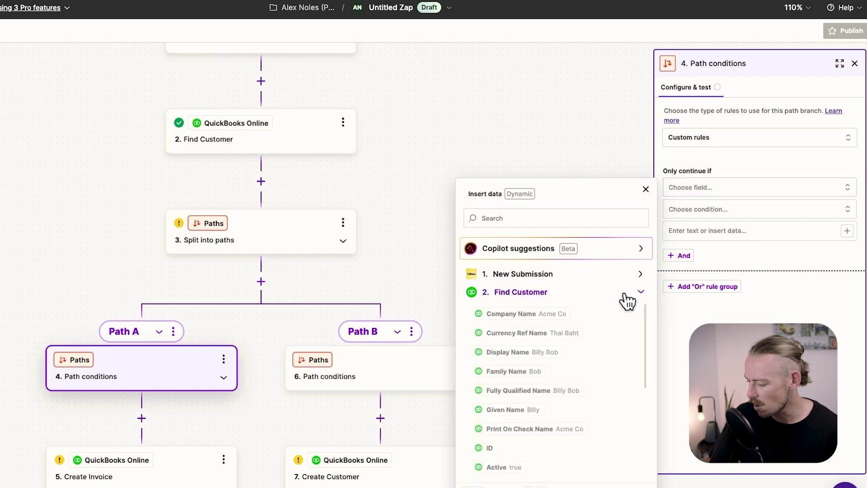
pyautogui.click(541, 353)
pyautogui.click(775, 215)
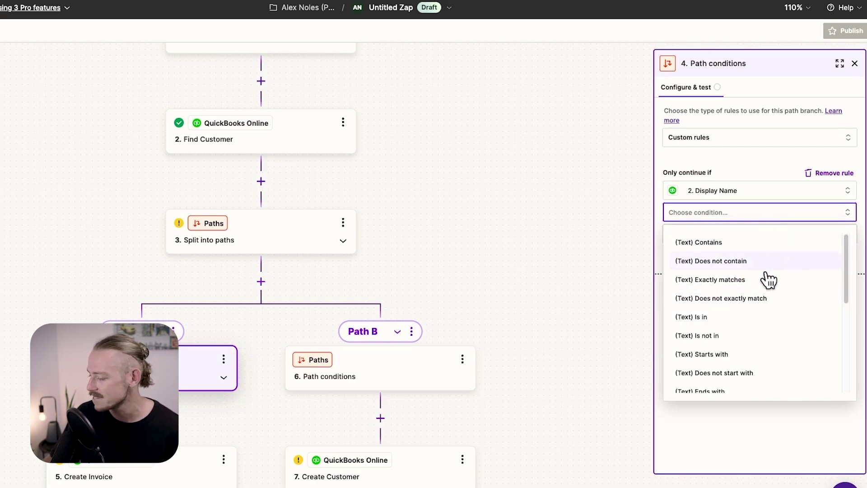
pyautogui.scroll(-1, 748, 306)
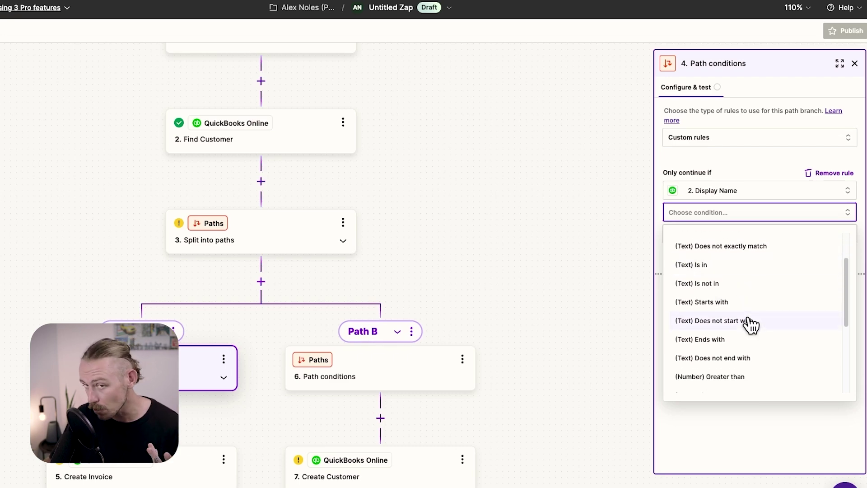
pyautogui.scroll(-3, 750, 324)
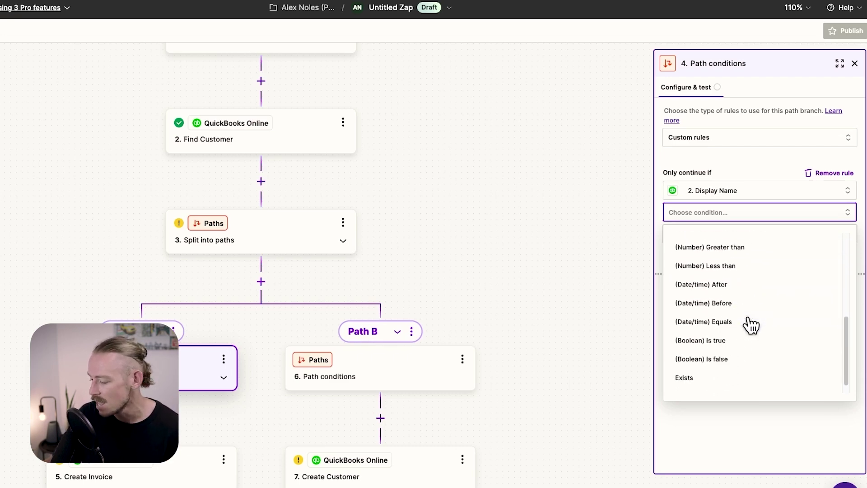
pyautogui.click(695, 365)
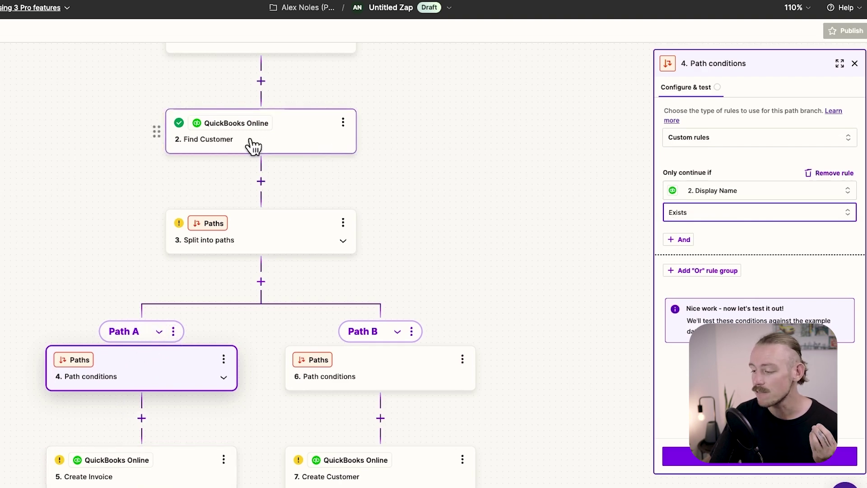
# Step: Set Path B to continue only if the Find Customer step's Display Name does not exist, and test the rule
pyautogui.scroll(-5, 242, 182)
pyautogui.hscroll(-2, 140, 188)
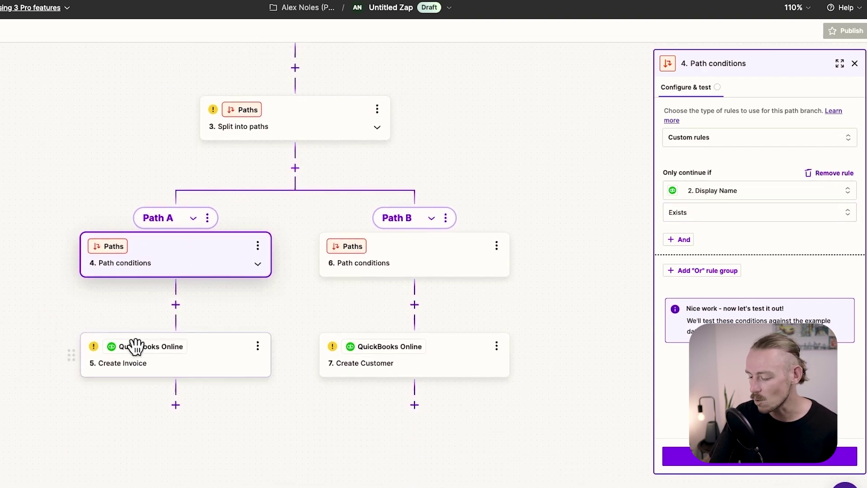
pyautogui.click(438, 265)
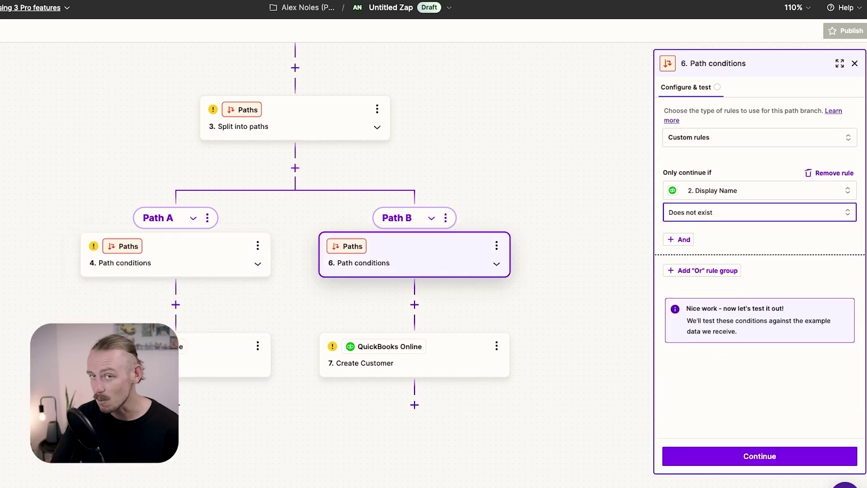
pyautogui.scroll(-1, 490, 306)
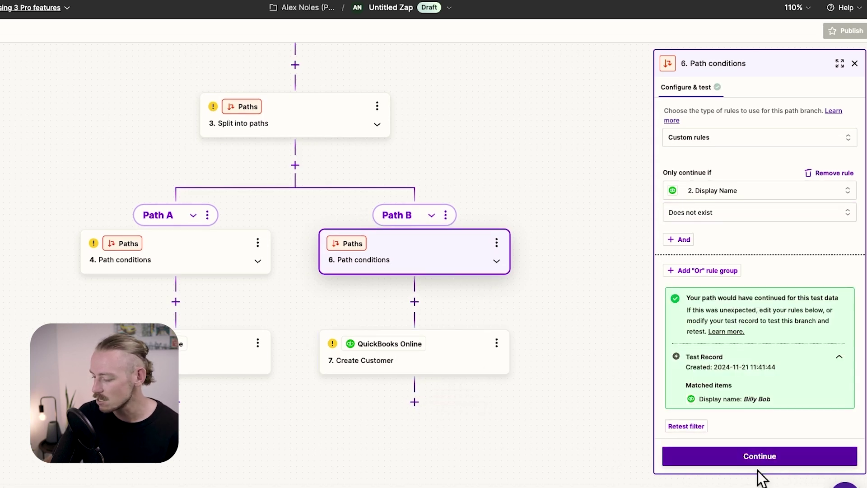
pyautogui.click(414, 402)
pyautogui.click(298, 406)
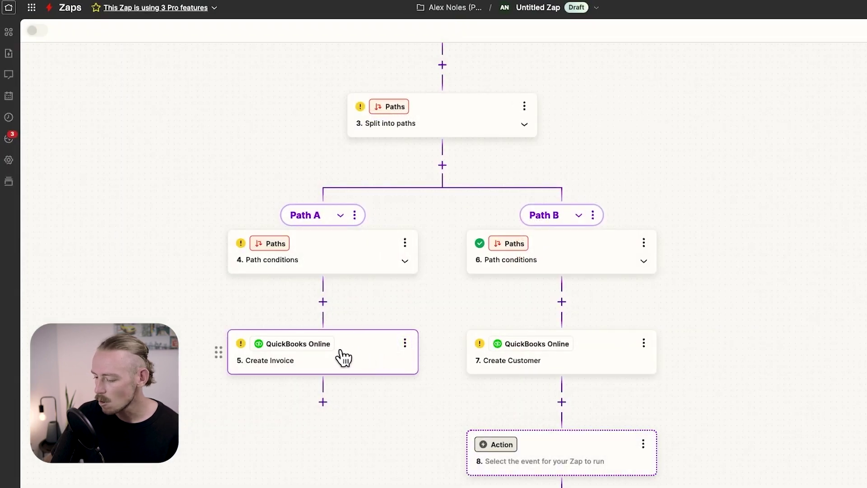
pyautogui.click(644, 445)
pyautogui.click(711, 422)
pyautogui.click(712, 420)
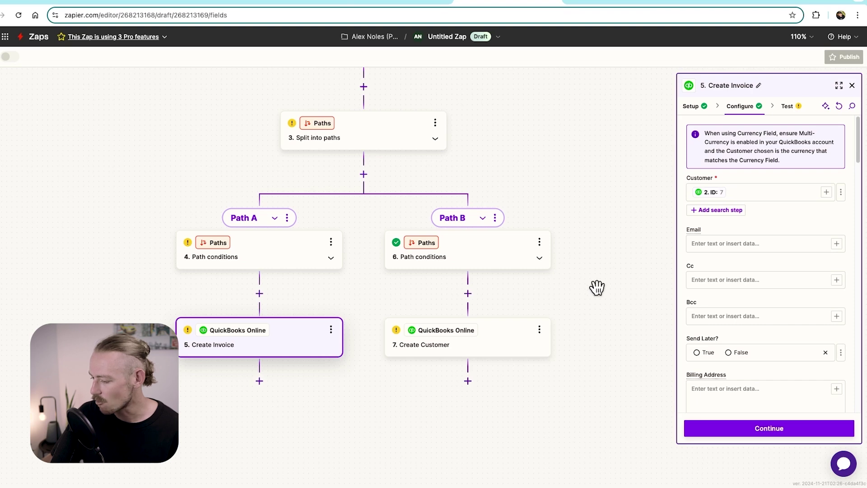
# Step: Map the Email field of Path A's Create Invoice step to the Find Customer step's Primary Email Addr Address
pyautogui.scroll(3, 596, 288)
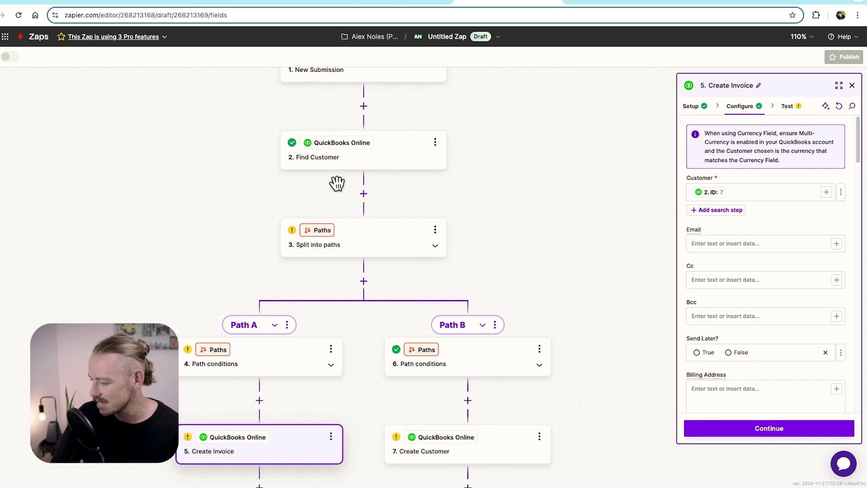
pyautogui.scroll(-1, 765, 267)
pyautogui.scroll(-1, 763, 230)
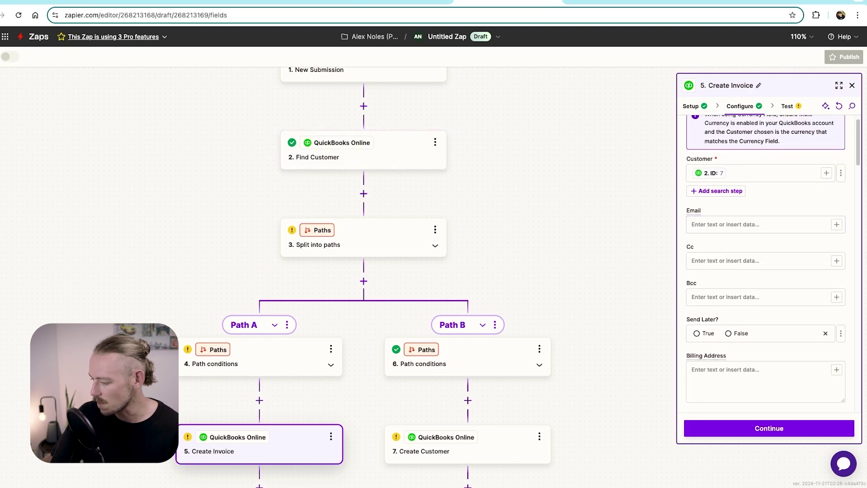
pyautogui.scroll(1, 763, 262)
pyautogui.scroll(-1, 763, 244)
pyautogui.scroll(-2, 765, 255)
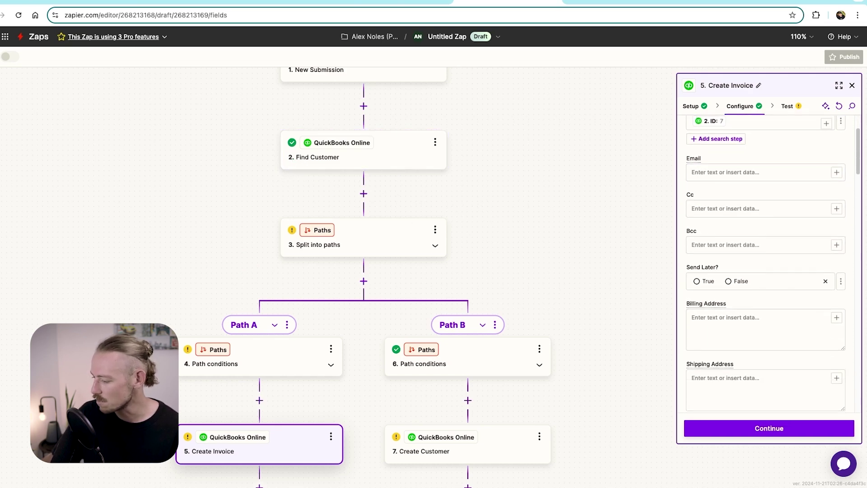
pyautogui.scroll(2, 765, 255)
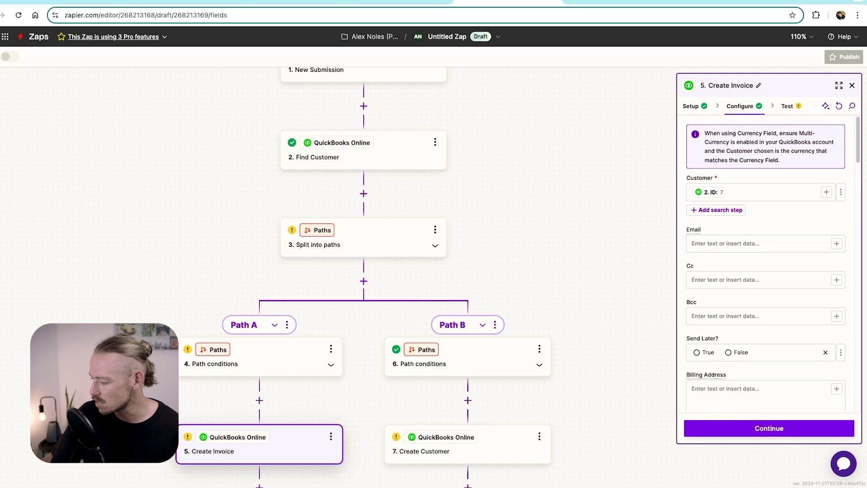
pyautogui.click(836, 243)
pyautogui.click(530, 337)
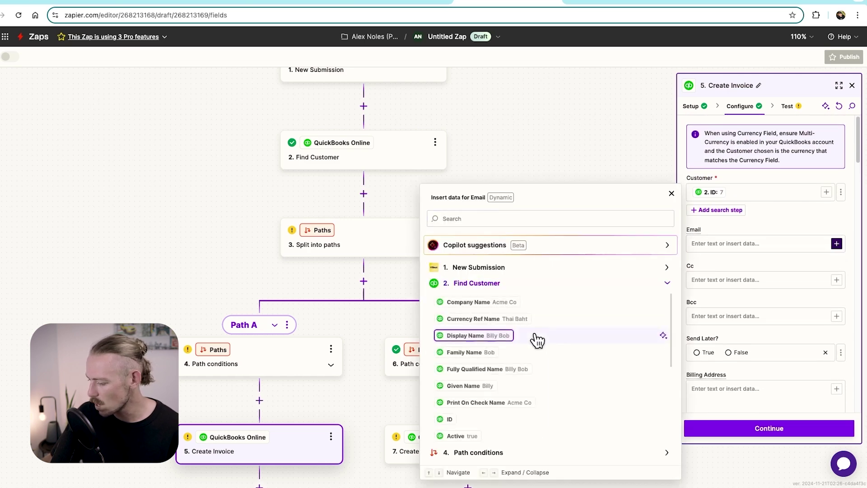
pyautogui.write('email')
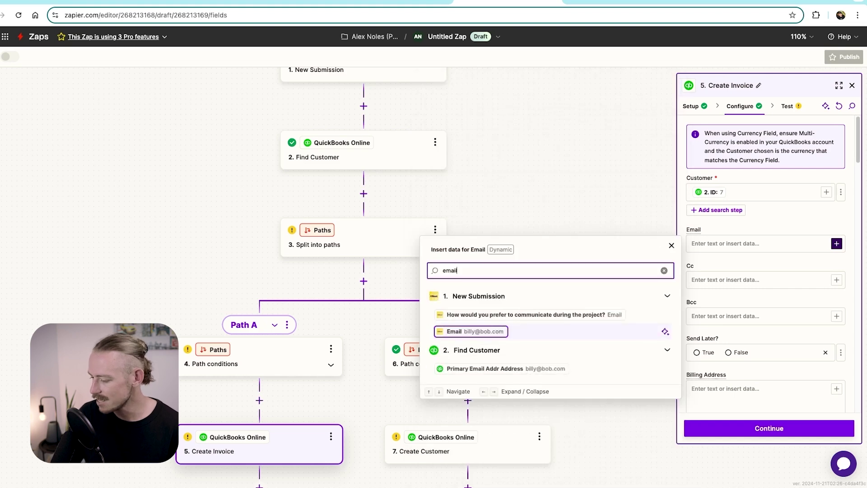
pyautogui.click(510, 368)
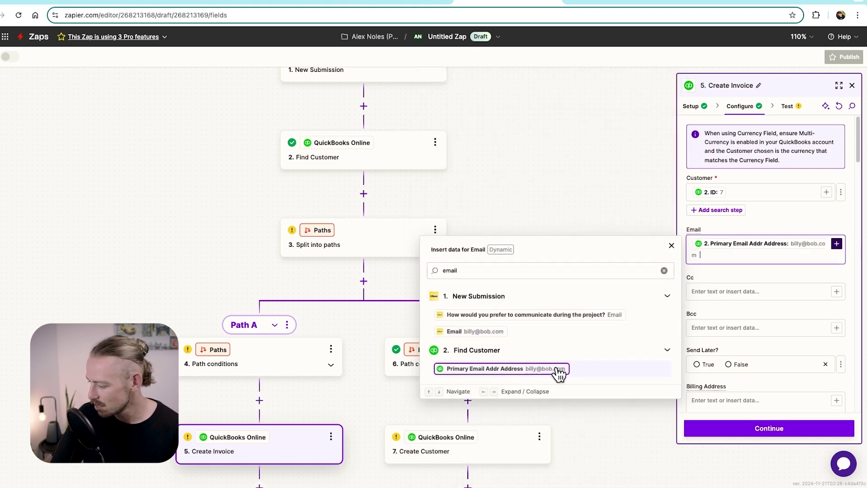
pyautogui.click(768, 274)
pyautogui.scroll(-2, 767, 274)
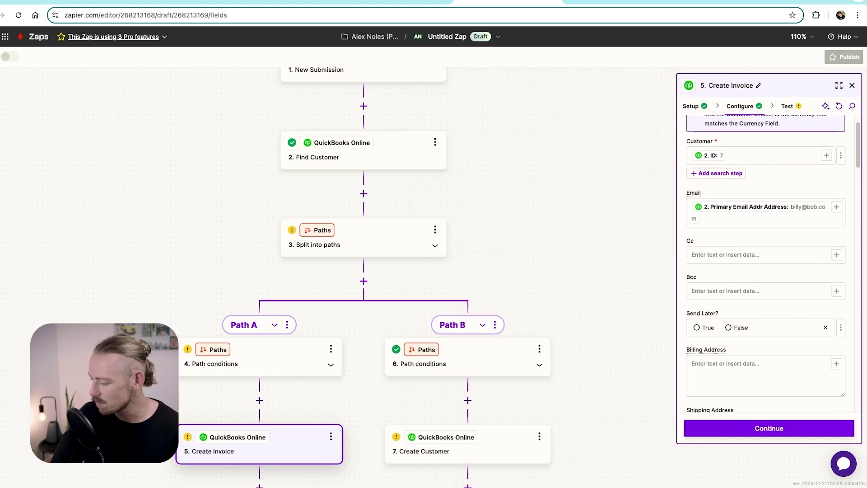
pyautogui.scroll(-2, 767, 264)
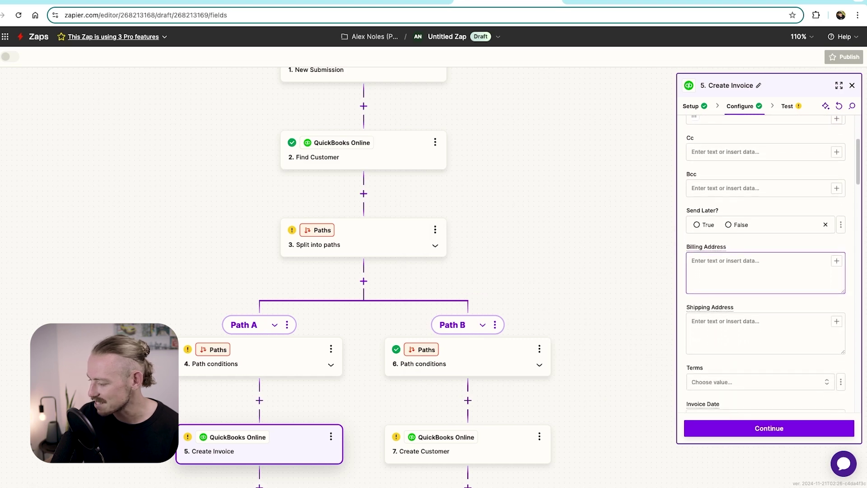
# Step: Test Path A's Create Invoice step and read which required fields the test error names
pyautogui.scroll(-1, 768, 307)
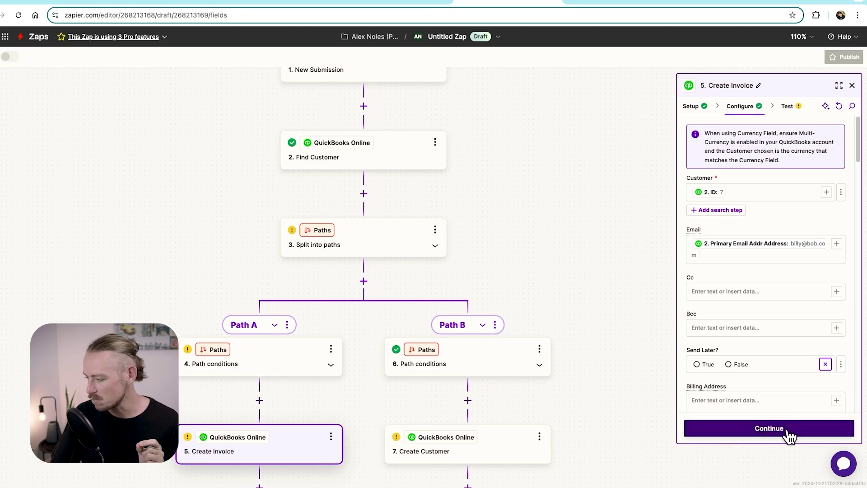
pyautogui.click(789, 436)
pyautogui.click(814, 433)
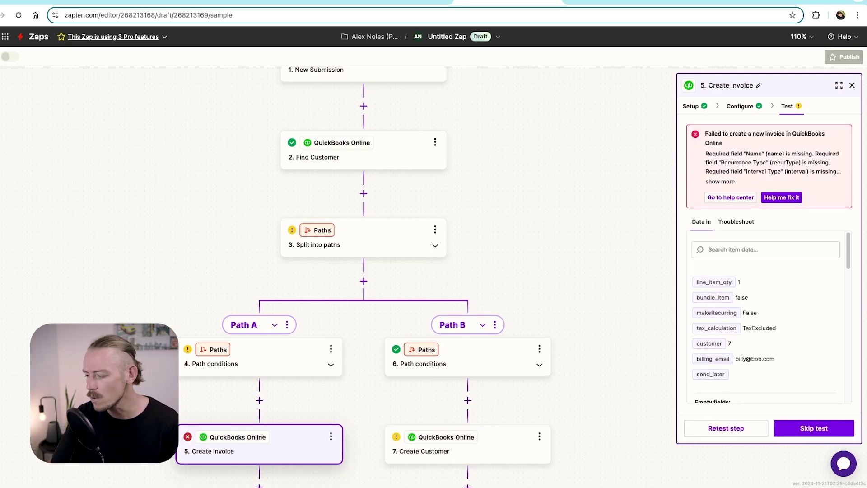
pyautogui.moveTo(708, 134); pyautogui.dragTo(723, 143)
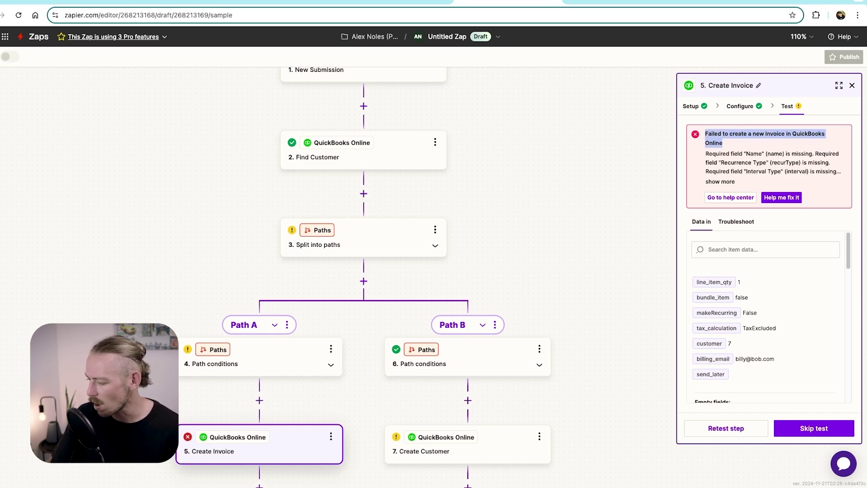
pyautogui.moveTo(750, 154); pyautogui.dragTo(764, 154)
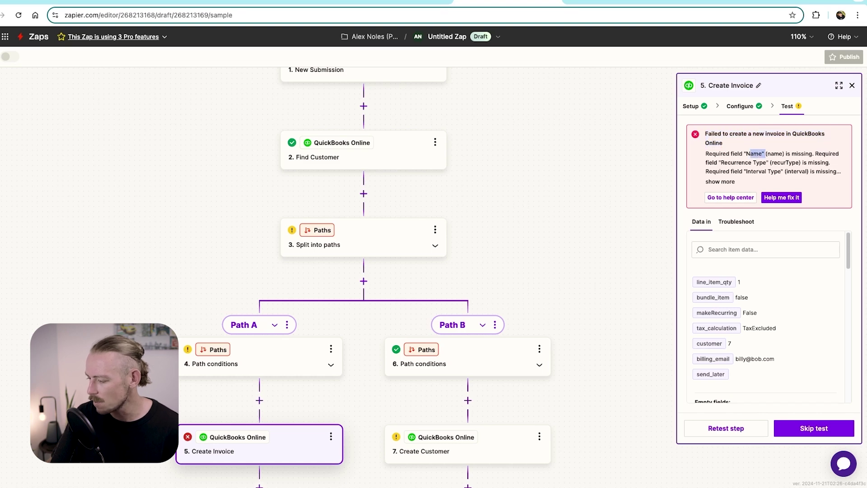
pyautogui.moveTo(724, 162); pyautogui.dragTo(763, 162)
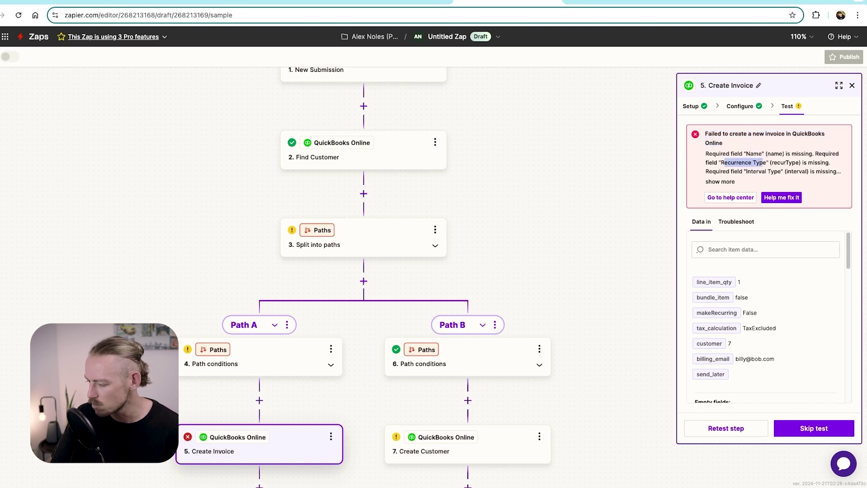
pyautogui.moveTo(747, 171); pyautogui.dragTo(773, 172)
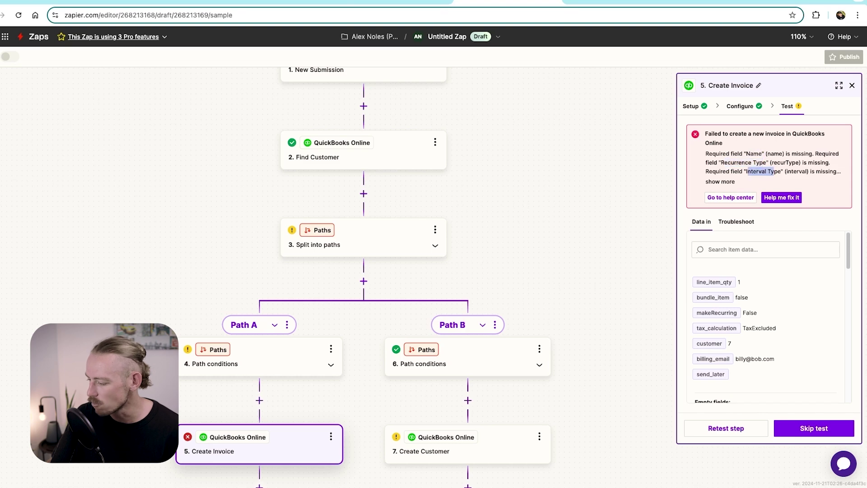
# Step: Search the Create Invoice configuration for "name" and look through its fields for those named in the test error
pyautogui.click(740, 107)
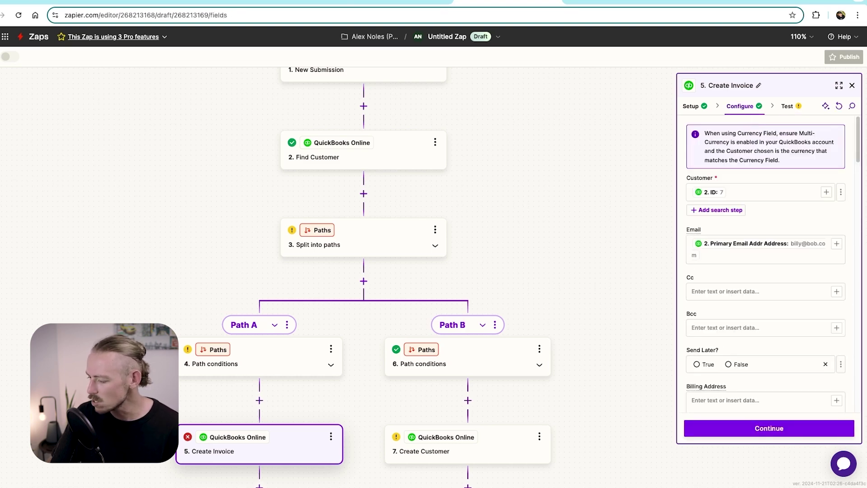
pyautogui.moveTo(687, 178); pyautogui.dragTo(682, 182)
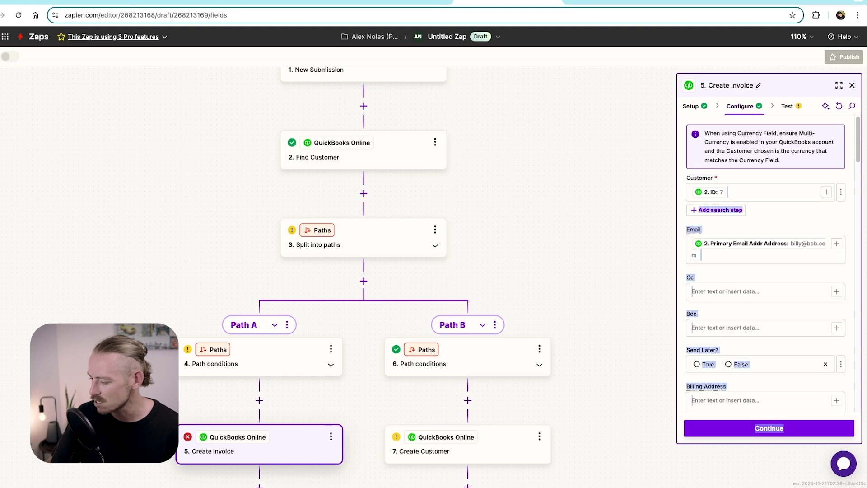
pyautogui.scroll(-5, 765, 266)
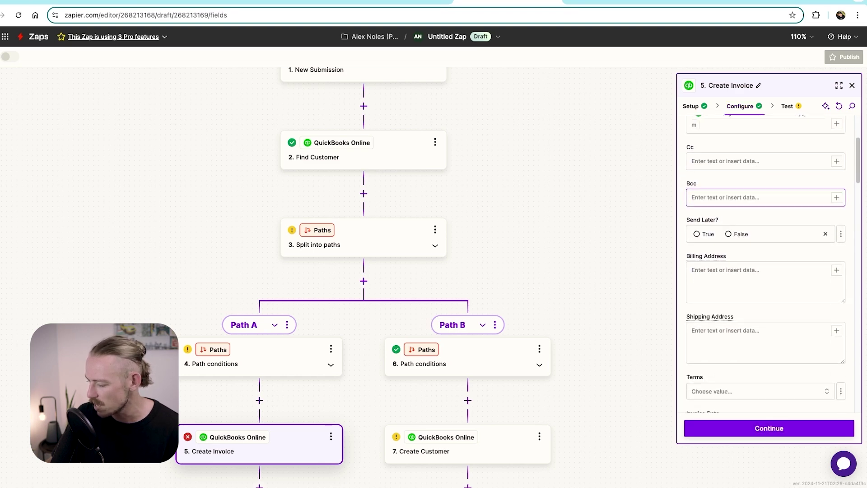
pyautogui.scroll(-5, 765, 266)
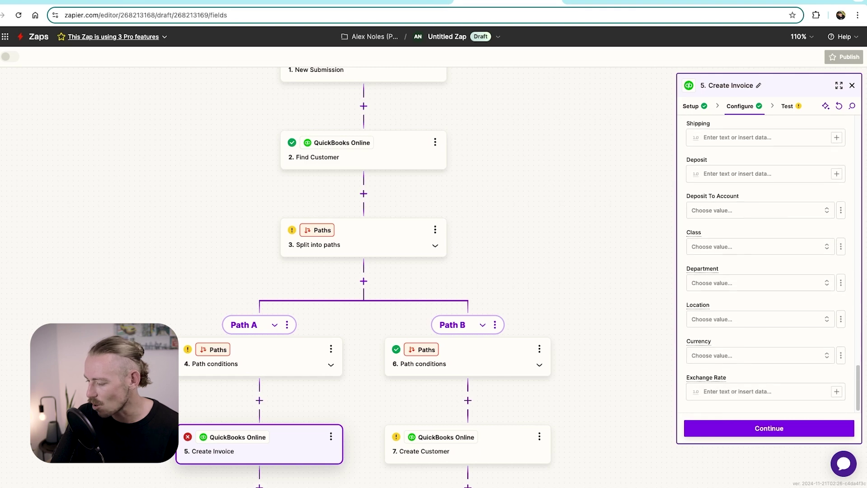
pyautogui.hotkey('ctrl', 'f')
pyautogui.write('name')
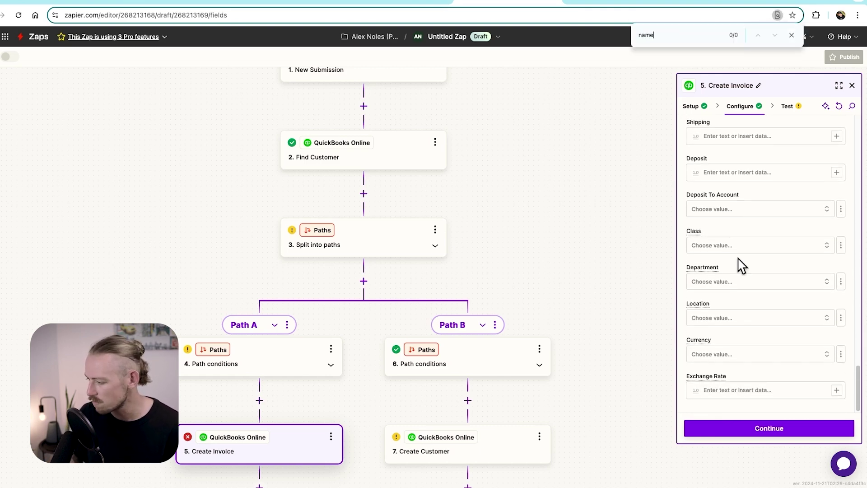
pyautogui.scroll(10, 740, 266)
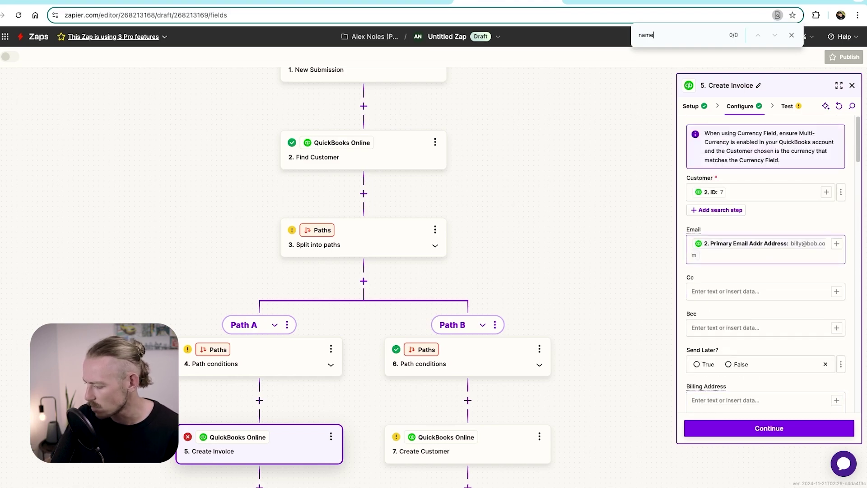
pyautogui.scroll(-5, 765, 262)
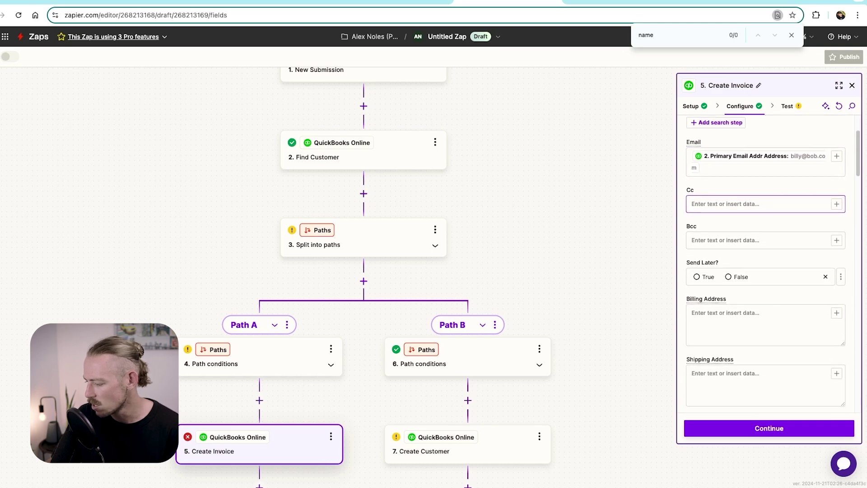
pyautogui.scroll(-3, 727, 242)
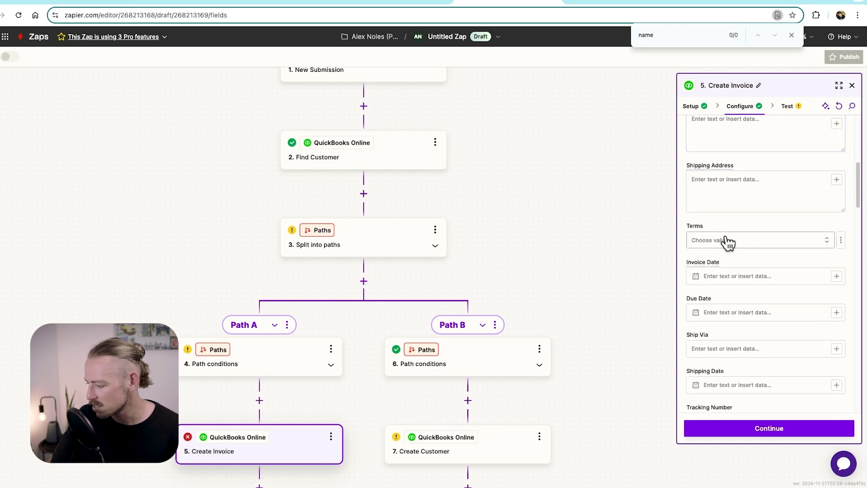
pyautogui.scroll(-3, 727, 235)
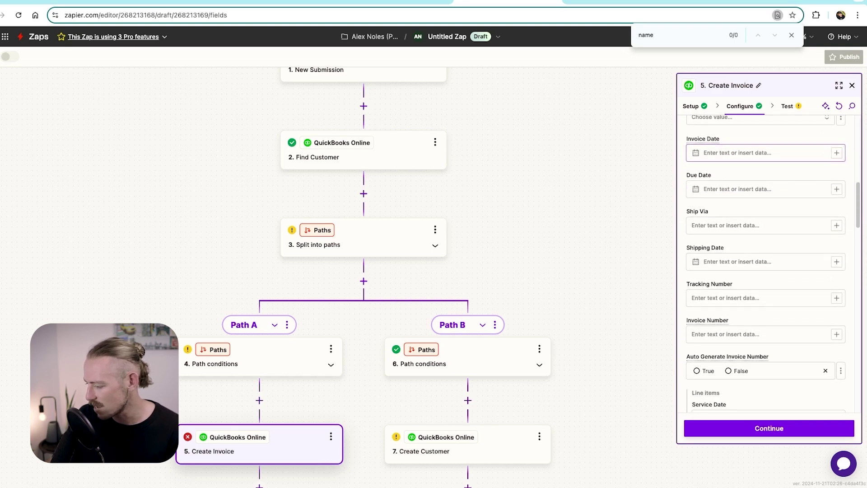
pyautogui.scroll(-3, 727, 237)
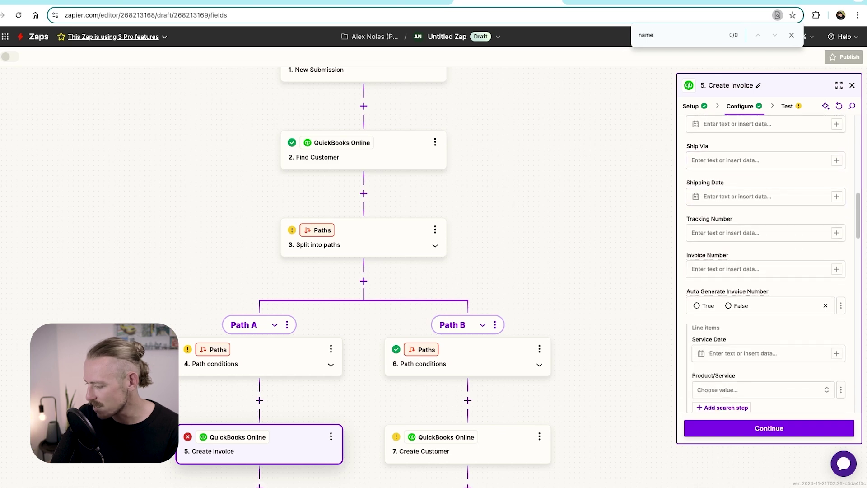
pyautogui.scroll(-3, 727, 242)
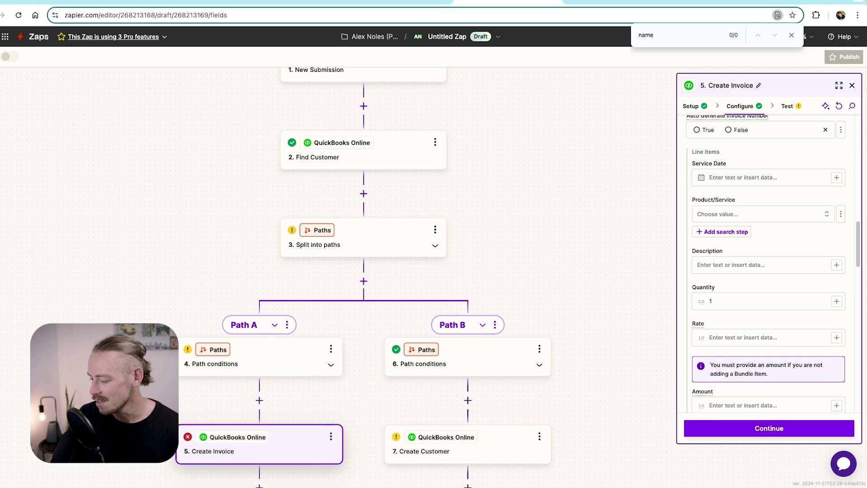
# Step: Set Make Recurring to True and examine the Name, Recurrence Type, Interval Type and Start Date fields under Recurring info
pyautogui.scroll(-5, 727, 242)
pyautogui.scroll(-2, 765, 271)
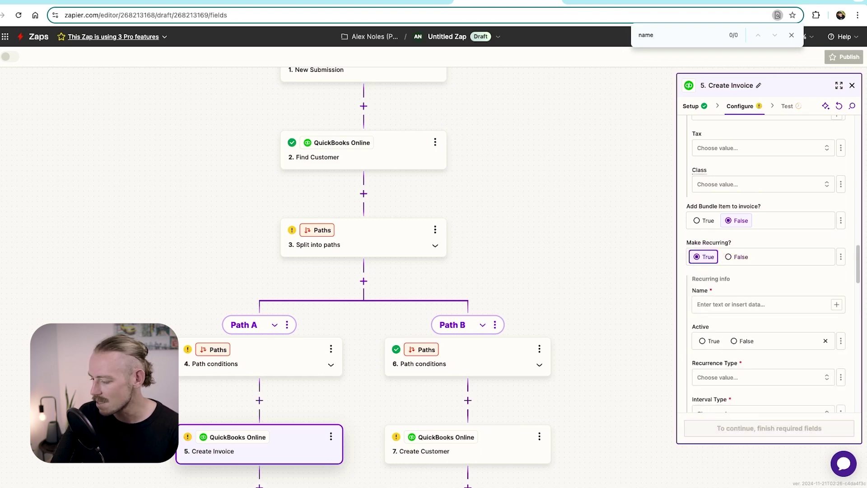
pyautogui.scroll(-2, 699, 263)
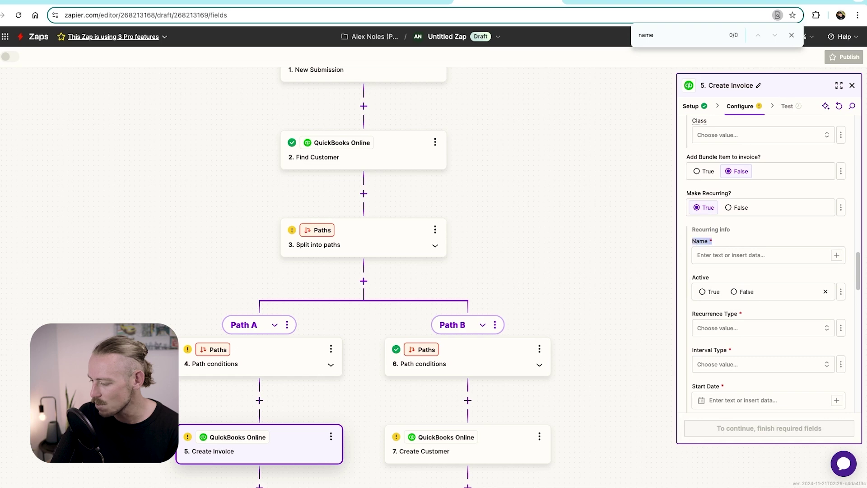
pyautogui.scroll(-3, 752, 280)
pyautogui.moveTo(742, 262); pyautogui.dragTo(694, 263)
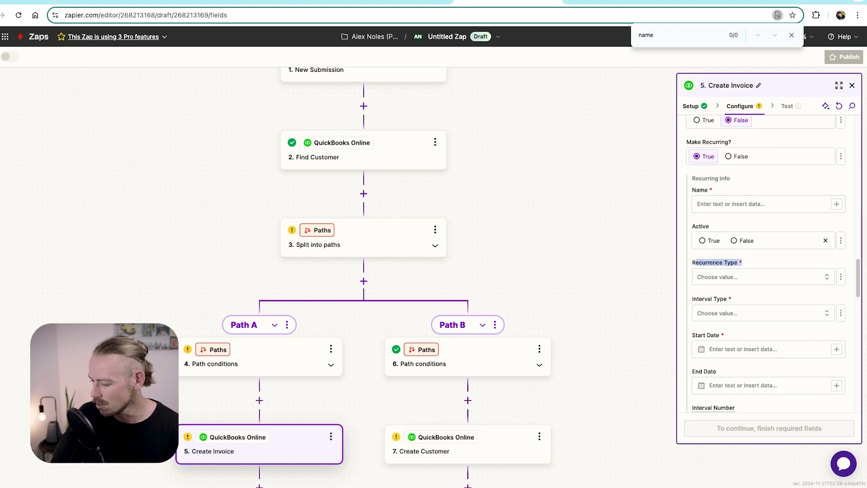
pyautogui.click(745, 298)
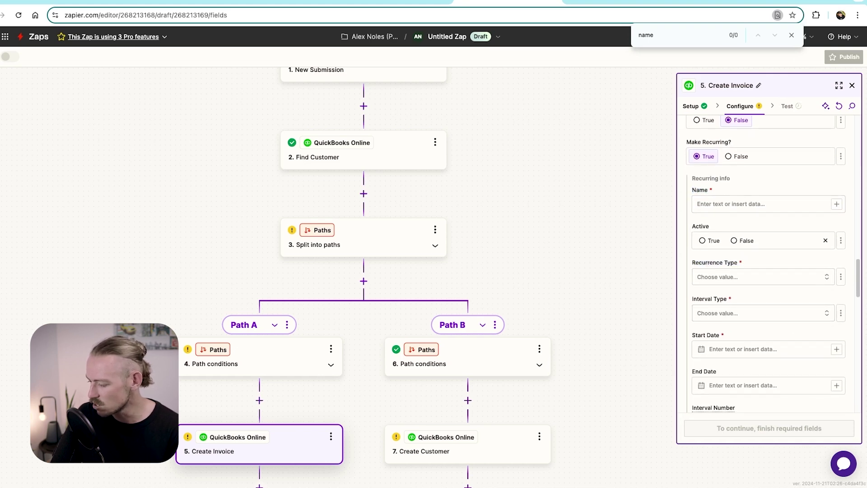
pyautogui.moveTo(724, 335); pyautogui.dragTo(692, 335)
pyautogui.scroll(4, 752, 348)
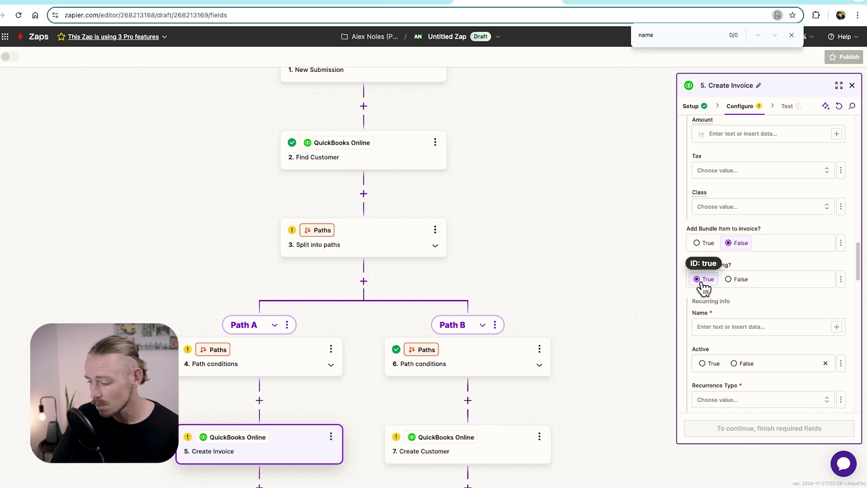
# Step: Set Make Recurring to False in the Create Invoice step and test the step again
pyautogui.click(731, 283)
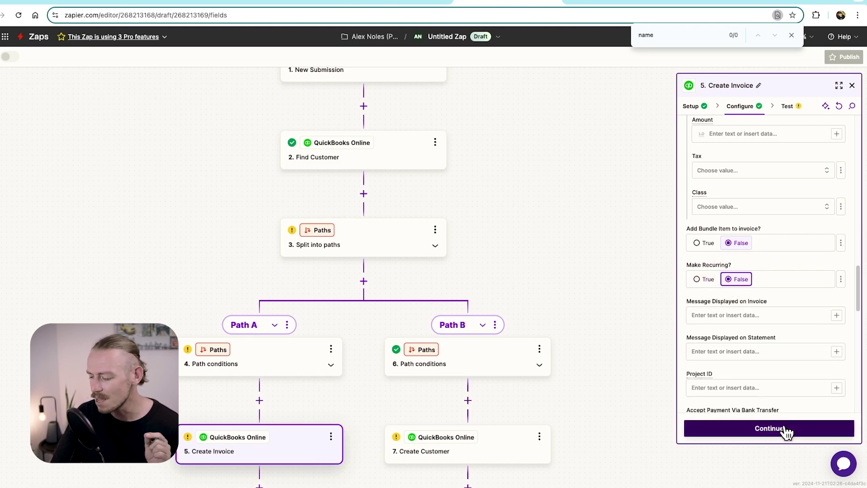
pyautogui.click(784, 429)
pyautogui.click(796, 431)
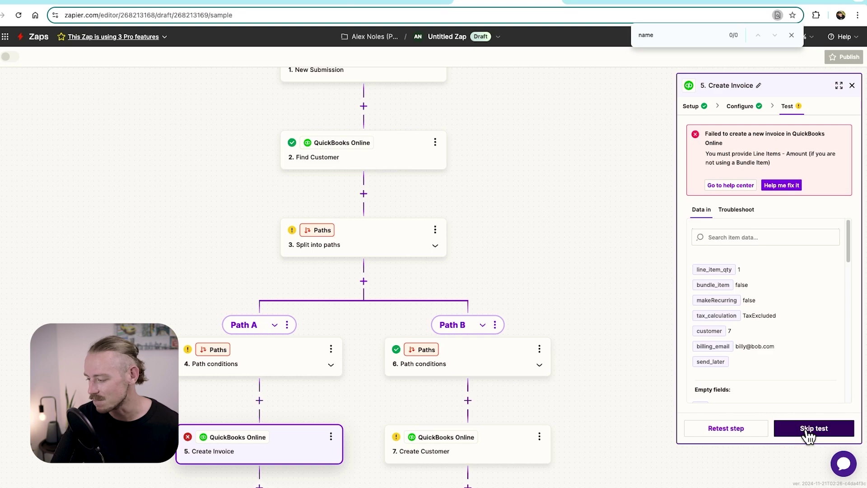
# Step: Find the invoice's line items and map Service Date to the New Submission step's Target Project Start Date
pyautogui.click(742, 109)
pyautogui.scroll(-5, 765, 262)
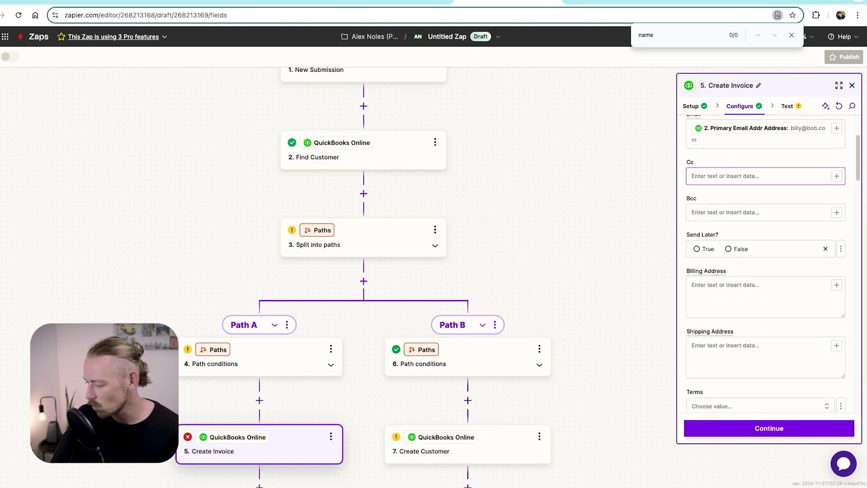
pyautogui.scroll(-5, 765, 264)
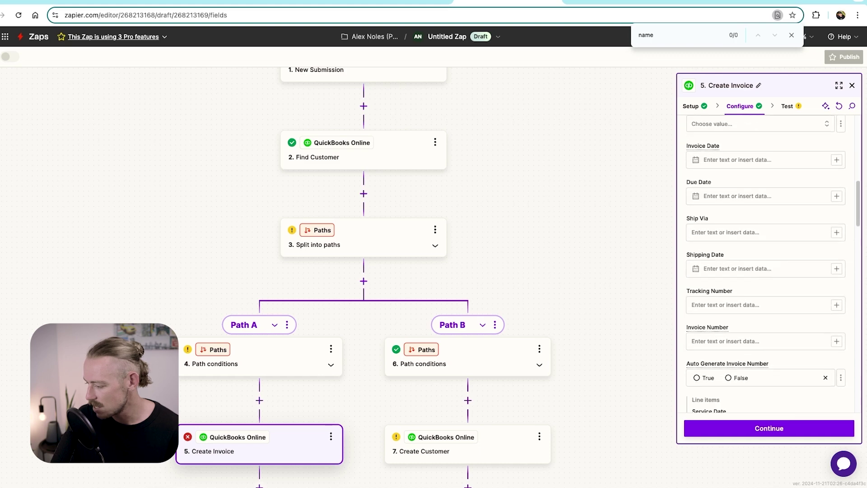
pyautogui.scroll(-1, 765, 264)
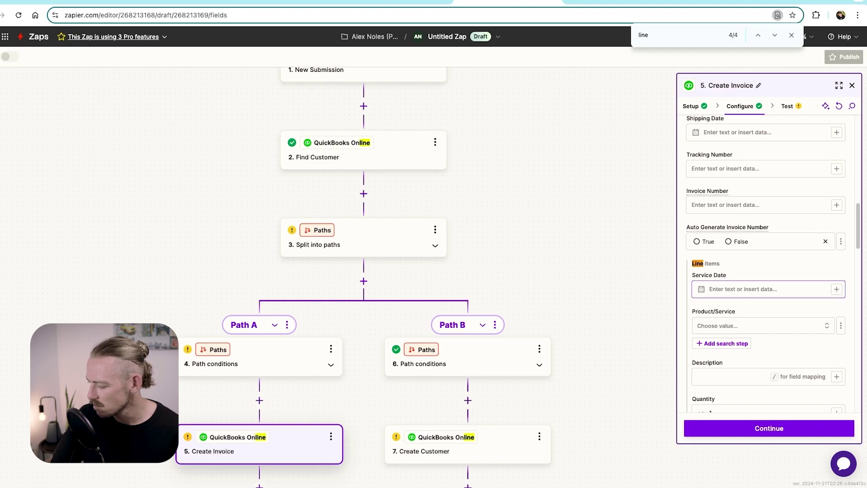
pyautogui.click(836, 289)
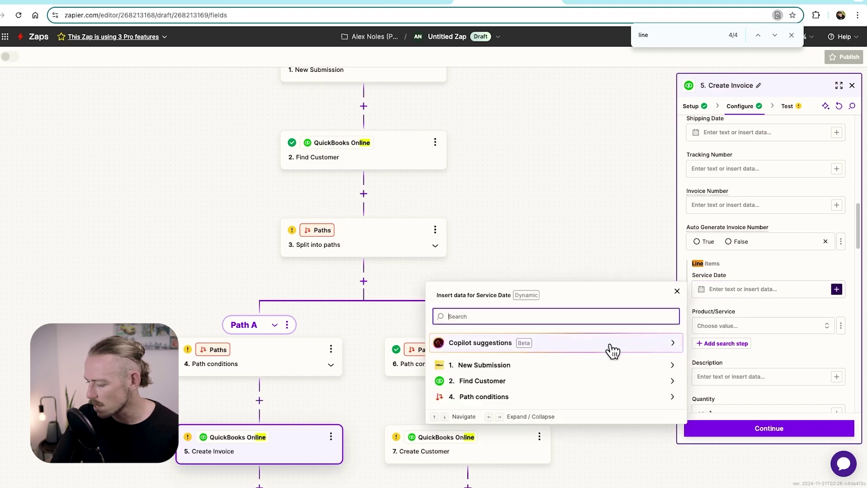
pyautogui.click(525, 368)
pyautogui.scroll(-1, 540, 325)
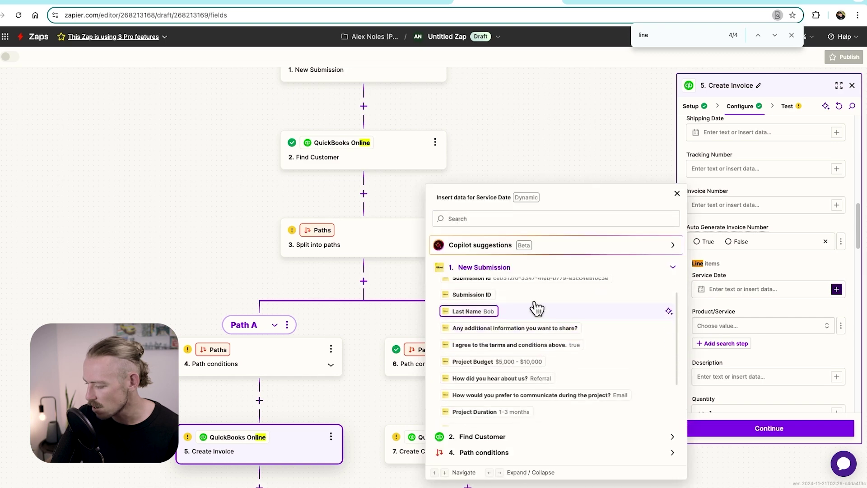
pyautogui.scroll(-2, 532, 298)
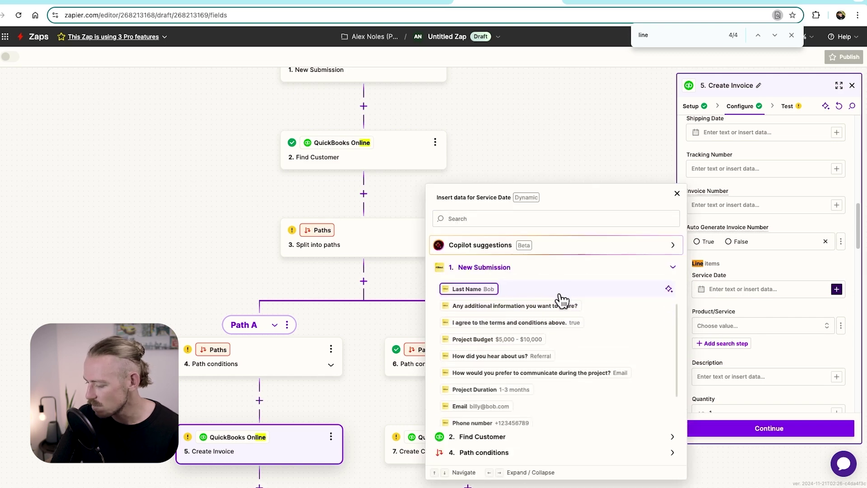
pyautogui.scroll(-2, 562, 300)
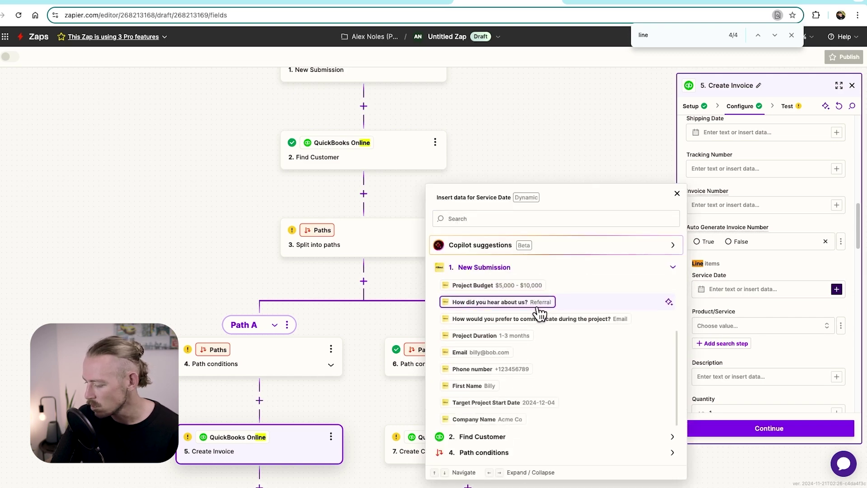
pyautogui.click(534, 404)
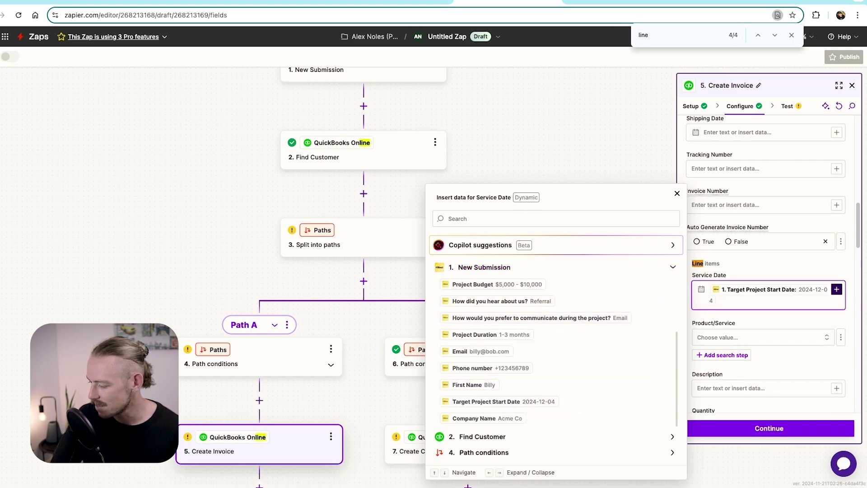
pyautogui.click(728, 273)
# Step: Set the invoice line item's Product/Service to Consulting Services
pyautogui.scroll(-2, 728, 276)
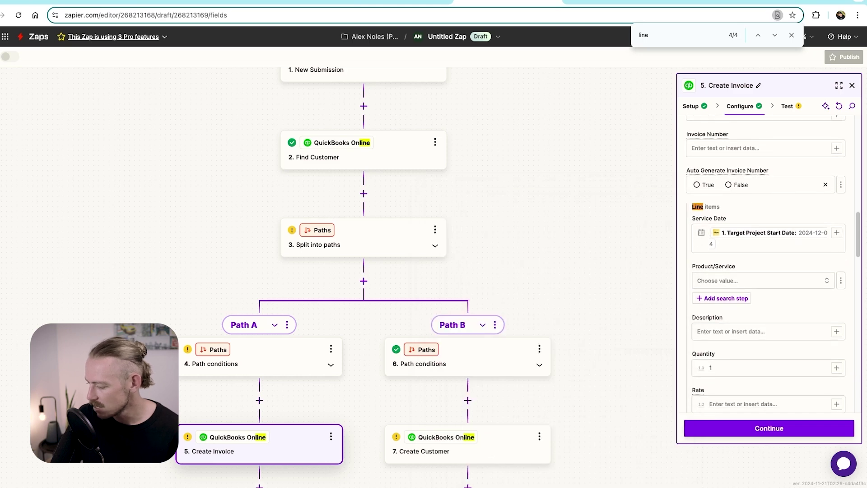
pyautogui.click(766, 286)
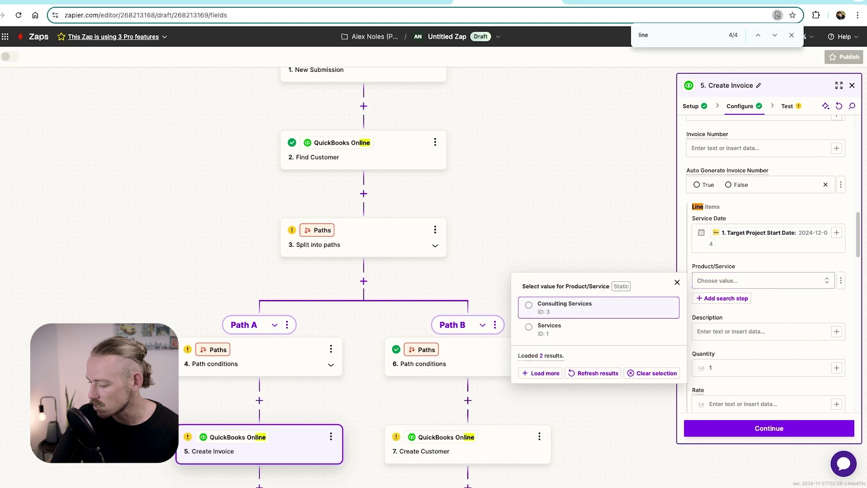
pyautogui.click(619, 312)
pyautogui.scroll(-3, 767, 265)
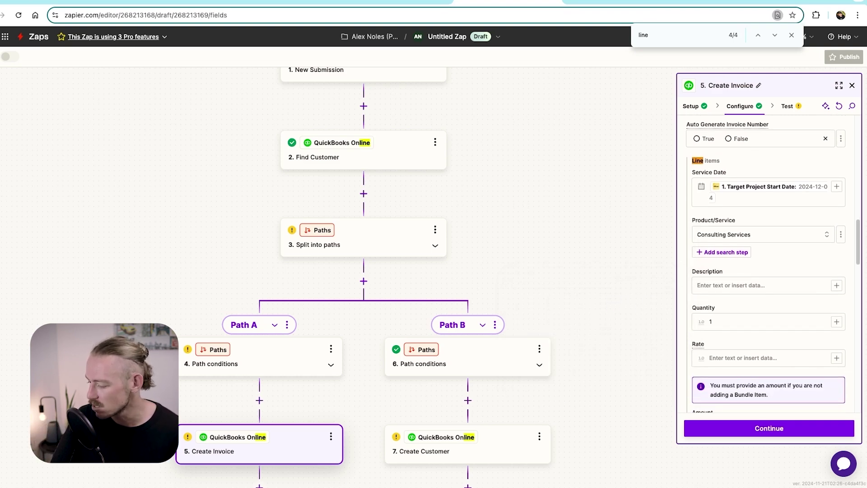
# Step: Set the invoice line item's Rate and Amount to 150, then test the Create Invoice step
pyautogui.click(768, 306)
pyautogui.write('150')
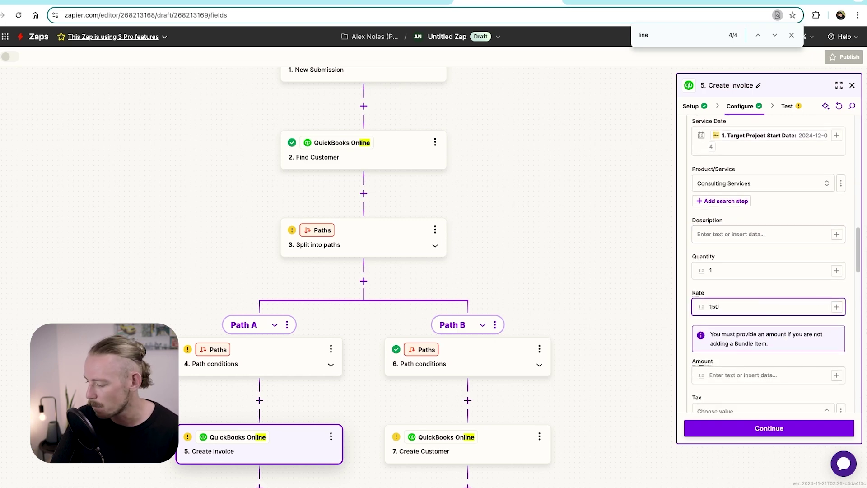
pyautogui.scroll(-5, 767, 264)
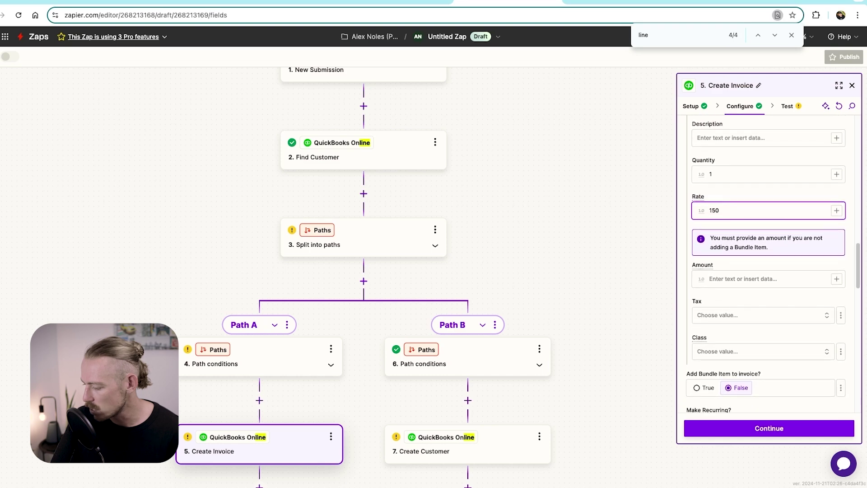
pyautogui.write('50')
pyautogui.scroll(-1, 768, 270)
pyautogui.click(793, 429)
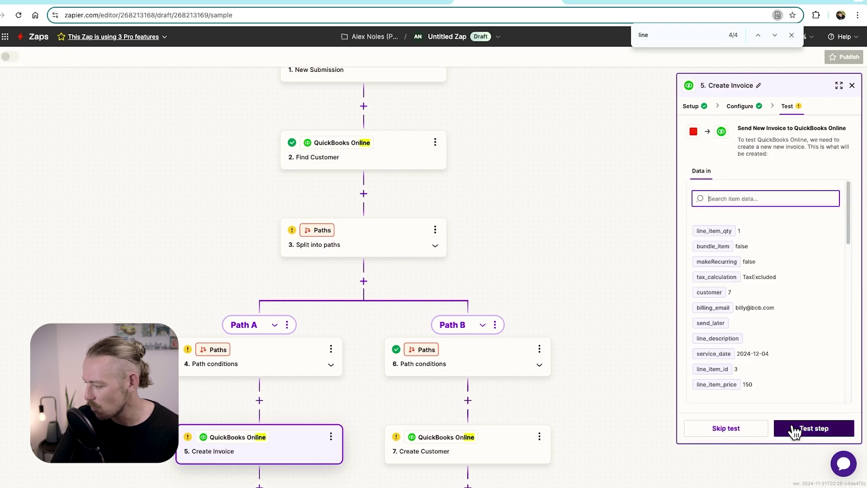
pyautogui.click(805, 434)
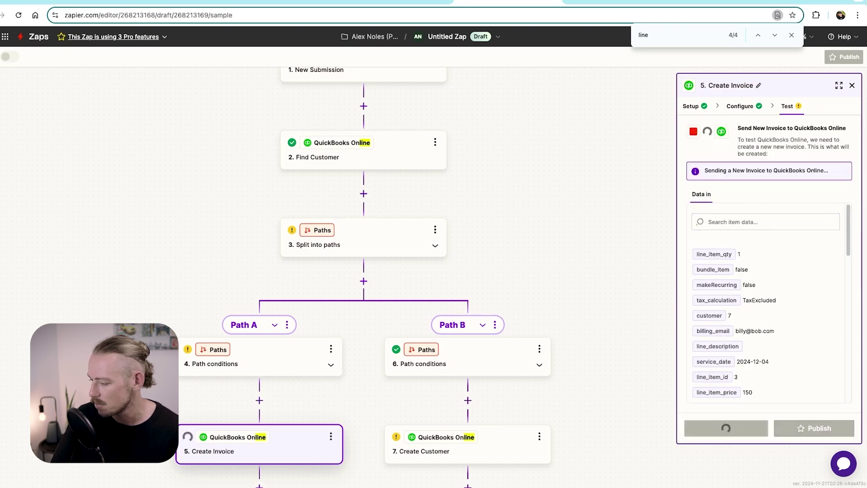
# Step: Search the page for "amount" and examine the Create Invoice test result
pyautogui.hotkey('ctrl', 'f')
pyautogui.write('amount')
pyautogui.moveTo(762, 172); pyautogui.dragTo(710, 164)
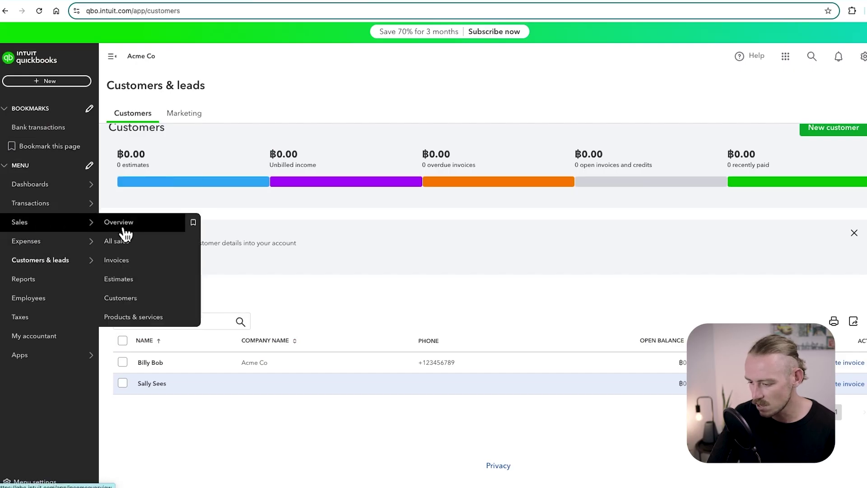
# Step: Switch to QuickBooks Online, view the sales invoices and examine the details of the newly created invoice
pyautogui.click(125, 261)
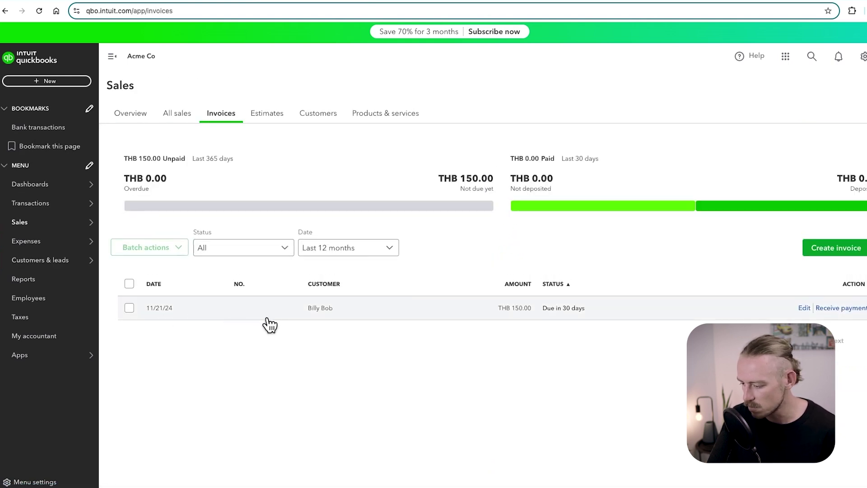
pyautogui.moveTo(531, 311); pyautogui.dragTo(502, 310)
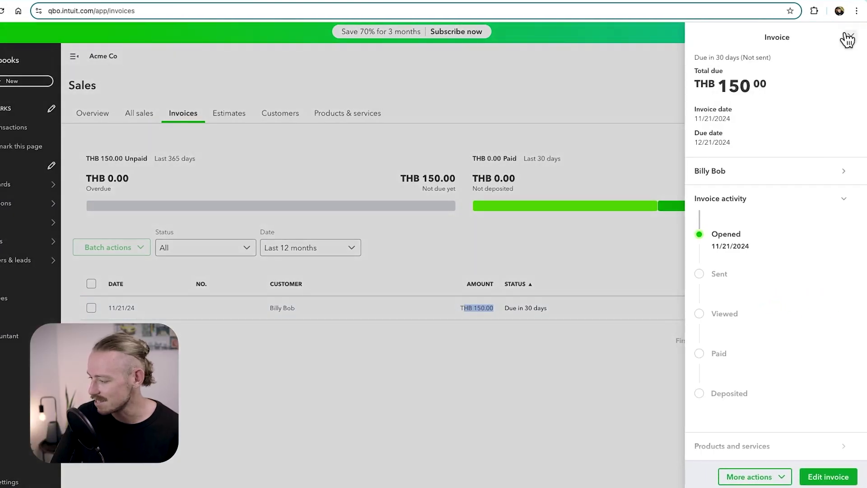
pyautogui.click(847, 39)
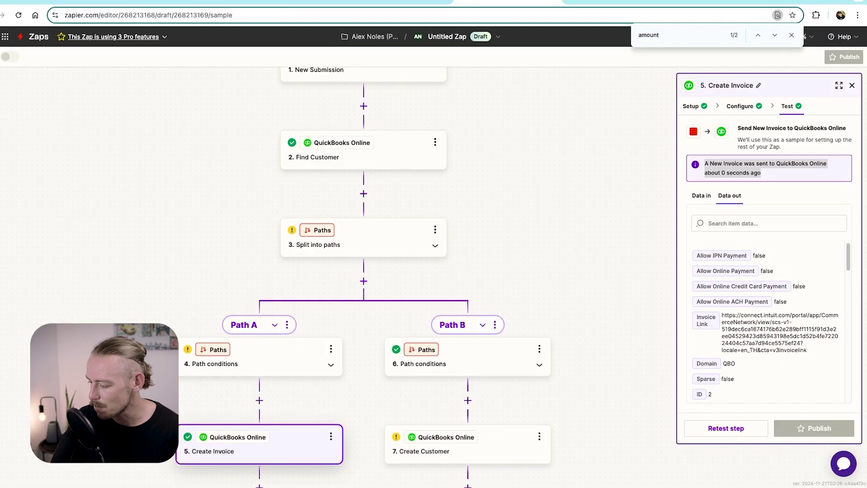
# Step: Find the Currency field in the Zapier Create Invoice configuration and check its available options
pyautogui.click(740, 106)
pyautogui.press('super+f')
pyautogui.write('c')
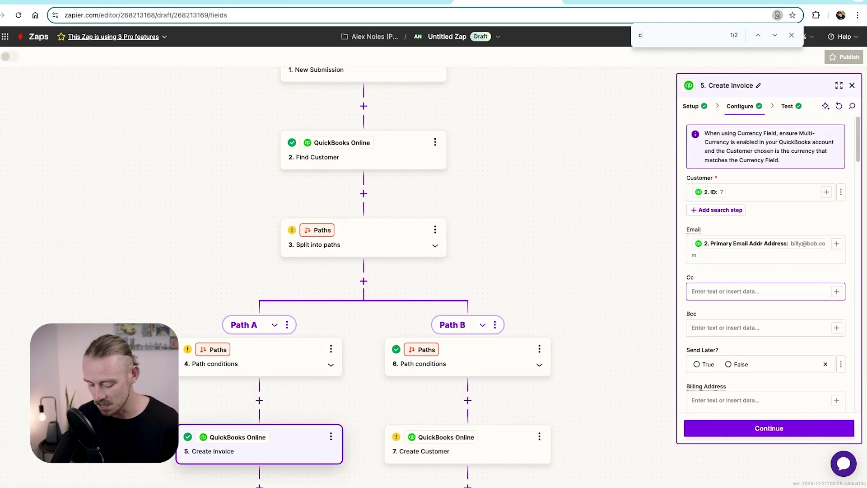
pyautogui.write('urrency')
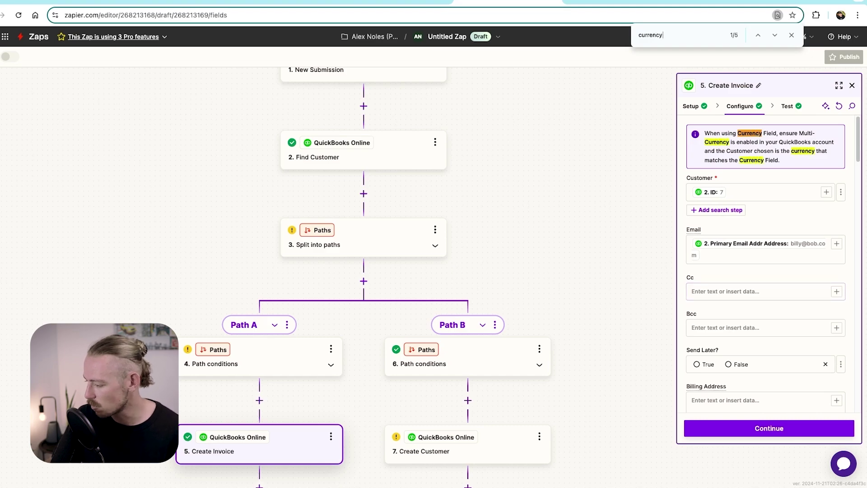
pyautogui.scroll(-8, 765, 264)
pyautogui.scroll(-10, 765, 264)
pyautogui.scroll(3, 765, 264)
pyautogui.scroll(-5, 766, 264)
pyautogui.scroll(-10, 764, 270)
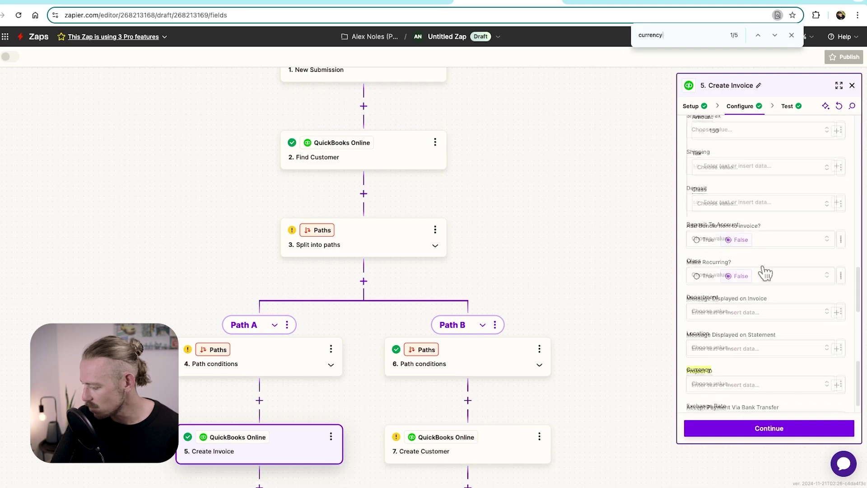
pyautogui.click(736, 354)
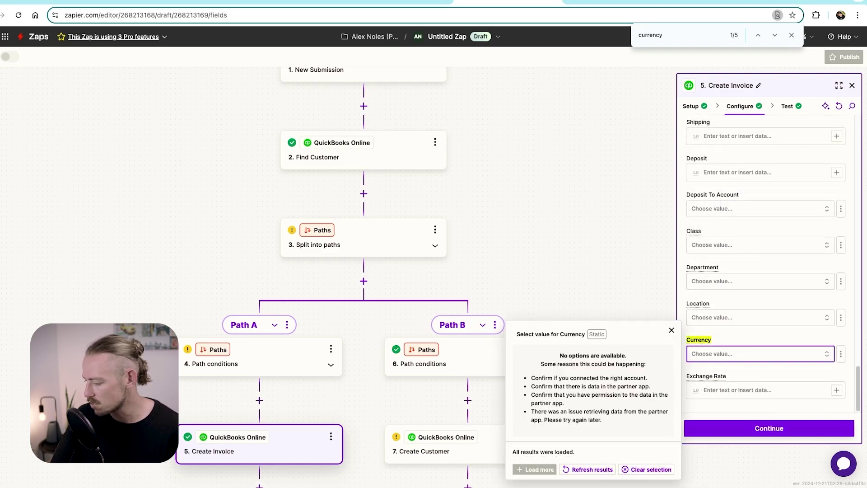
pyautogui.click(736, 355)
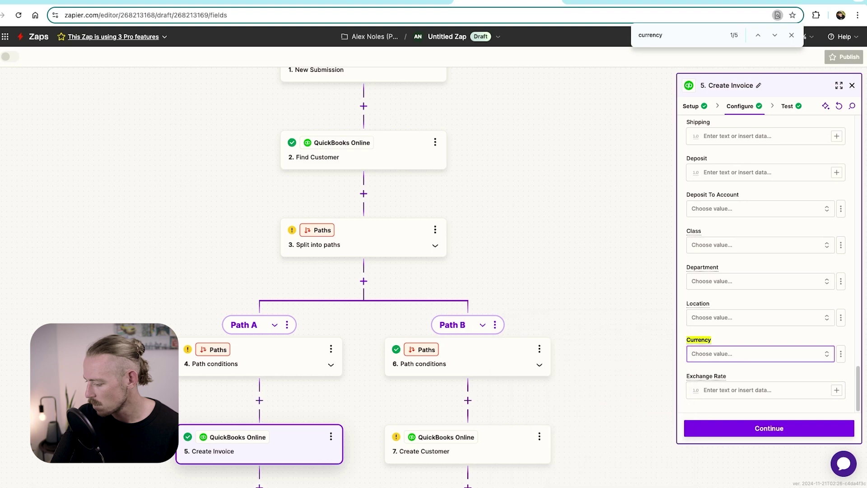
pyautogui.click(767, 429)
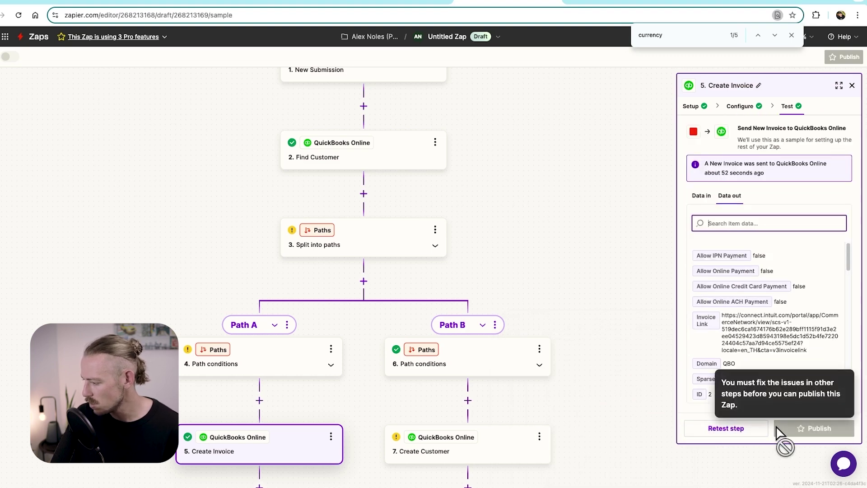
# Step: Duplicate the Create Invoice step and move the copy below Create Customer in Path B
pyautogui.click(851, 85)
pyautogui.moveTo(627, 294); pyautogui.dragTo(682, 132)
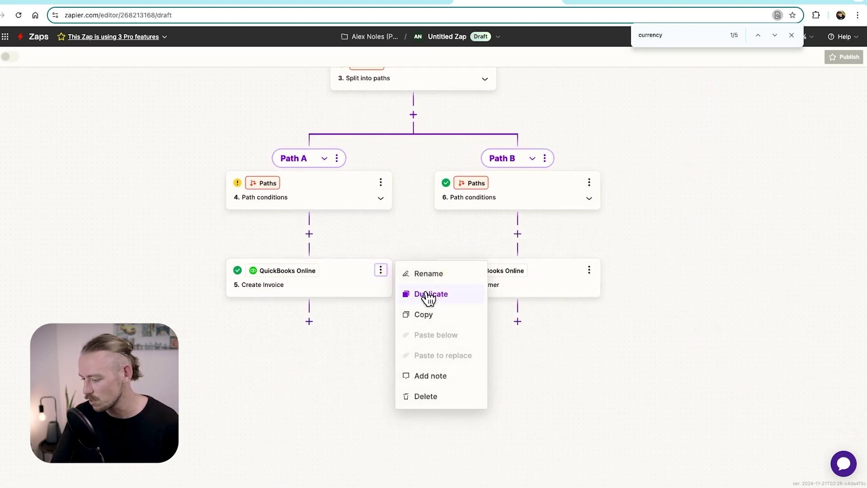
pyautogui.click(425, 294)
pyautogui.moveTo(313, 370); pyautogui.dragTo(547, 326)
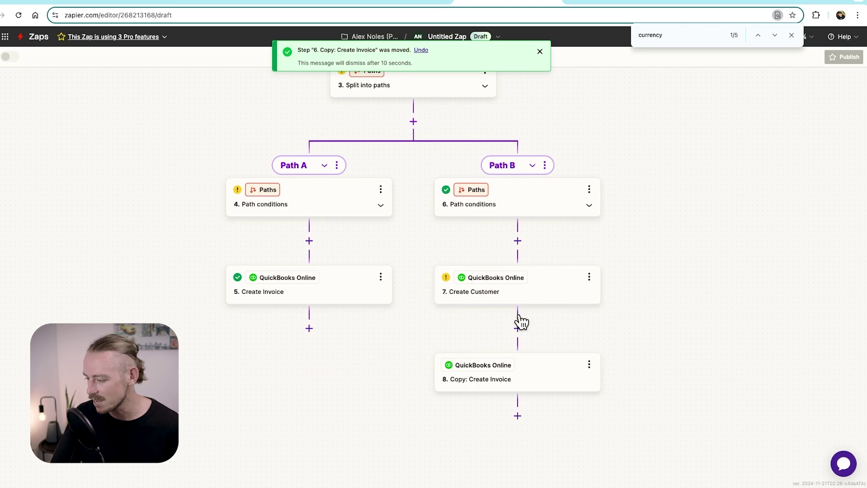
# Step: Clear the Customer mapping in the copied Create Invoice step and try to map it from the Create Customer step
pyautogui.scroll(5, 517, 316)
pyautogui.hscroll(-3, 517, 315)
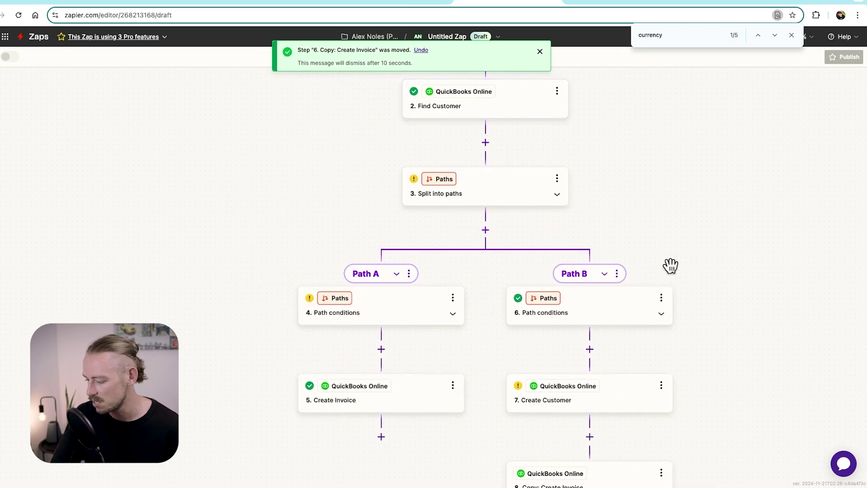
pyautogui.scroll(-5, 669, 265)
pyautogui.hscroll(2, 635, 172)
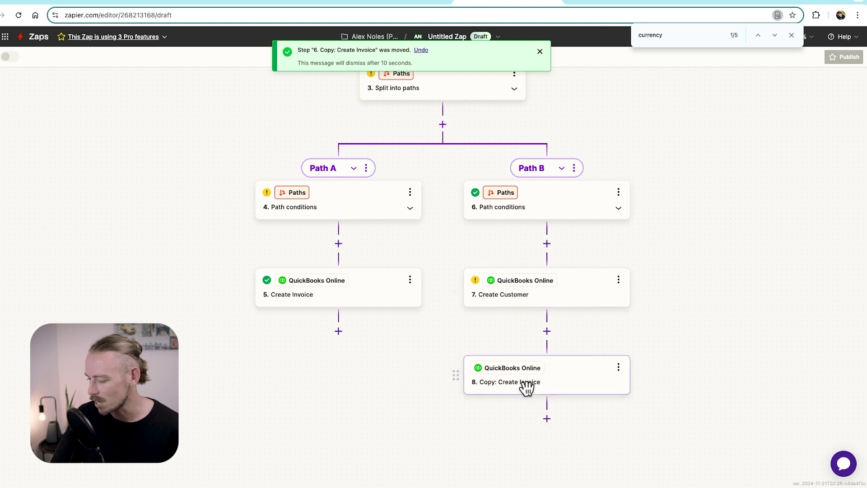
pyautogui.click(567, 375)
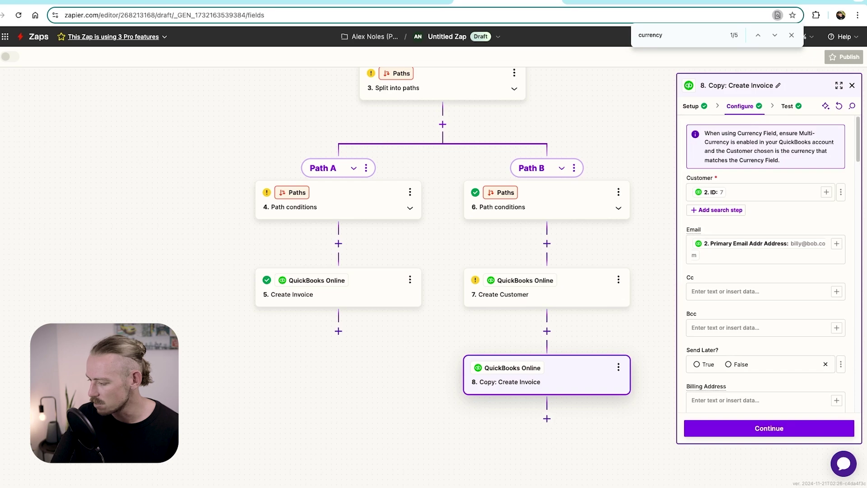
pyautogui.scroll(5, 626, 117)
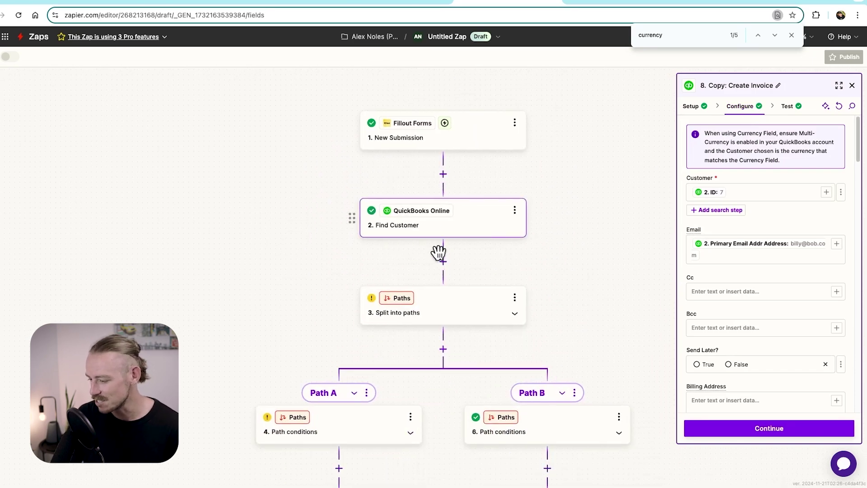
pyautogui.scroll(-2, 482, 264)
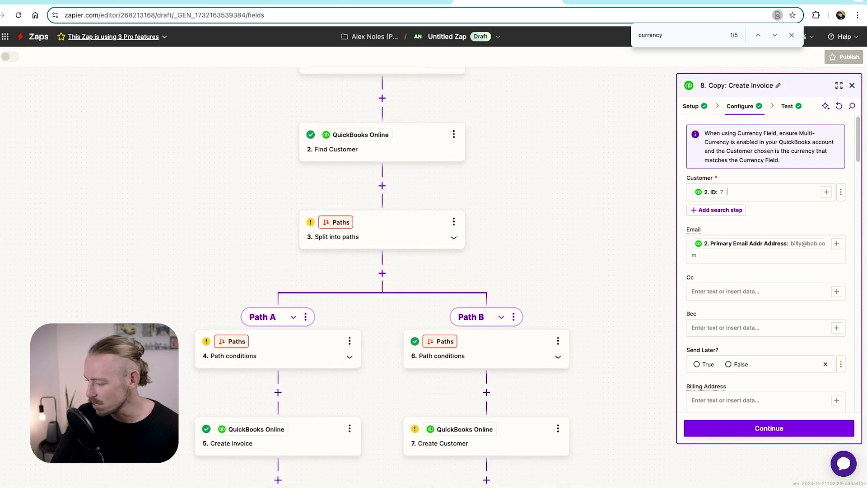
pyautogui.press('BackSpace')
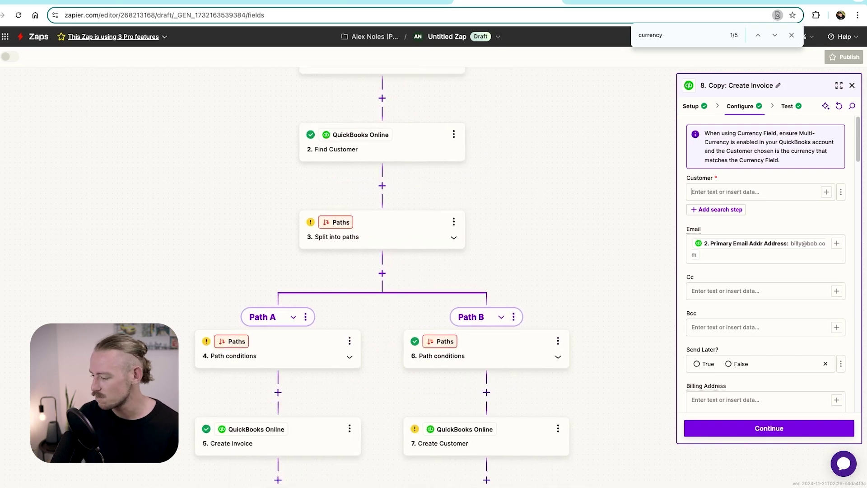
pyautogui.click(826, 193)
pyautogui.click(510, 316)
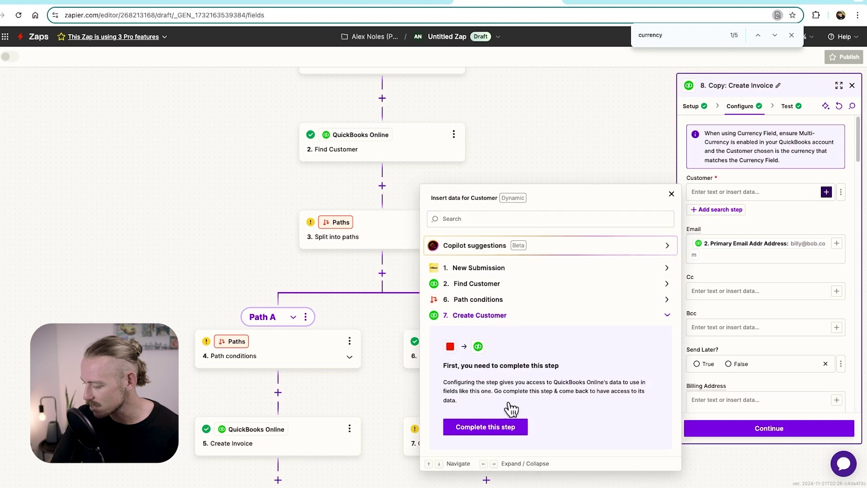
# Step: Test the Create Customer step in Path B and examine the customer name it sends to QuickBooks Online
pyautogui.click(499, 429)
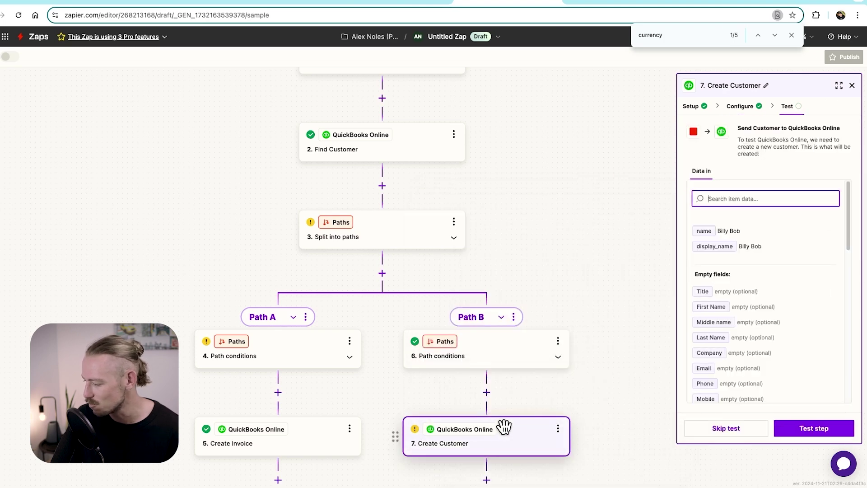
pyautogui.moveTo(559, 388); pyautogui.dragTo(538, 316)
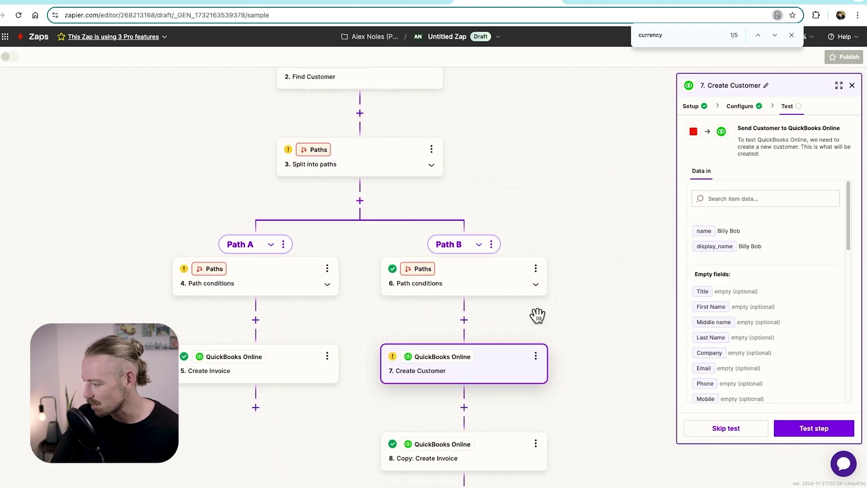
pyautogui.click(811, 429)
pyautogui.moveTo(741, 254); pyautogui.dragTo(712, 255)
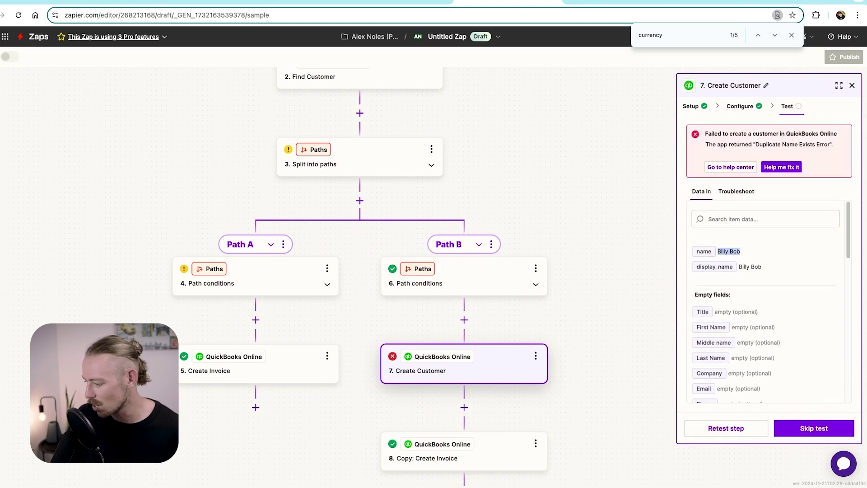
# Step: Clear the Email mapping in the copied Create Invoice step and try to map it from the Create Customer step
pyautogui.moveTo(616, 420); pyautogui.dragTo(632, 259)
pyautogui.click(518, 296)
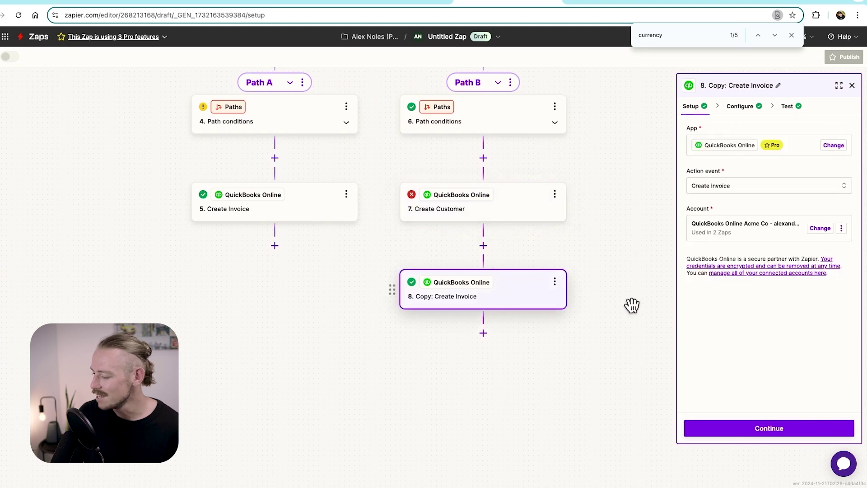
pyautogui.click(740, 108)
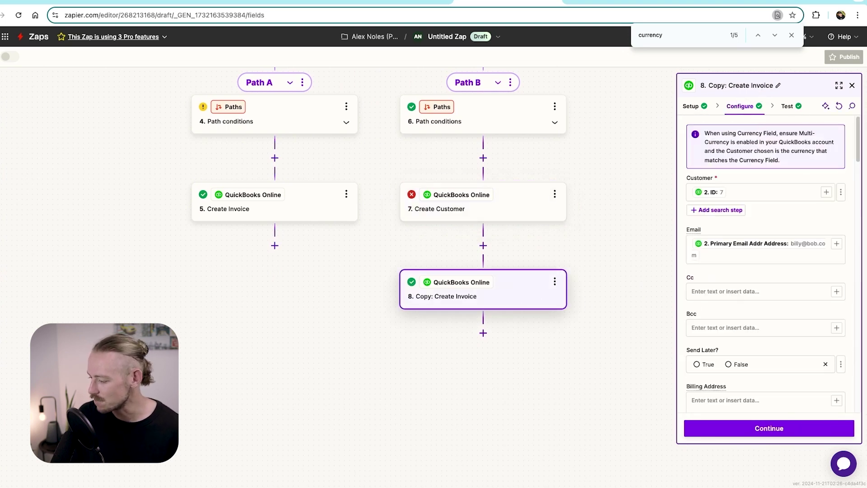
pyautogui.press('BackSpace')
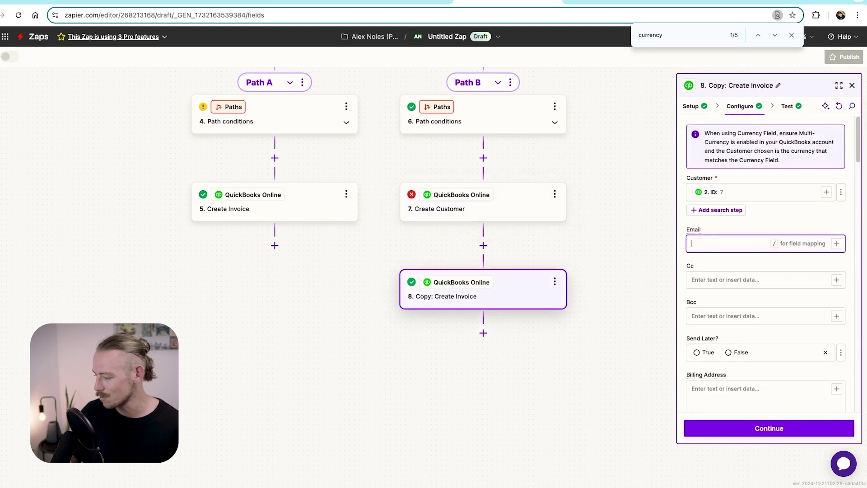
pyautogui.click(837, 243)
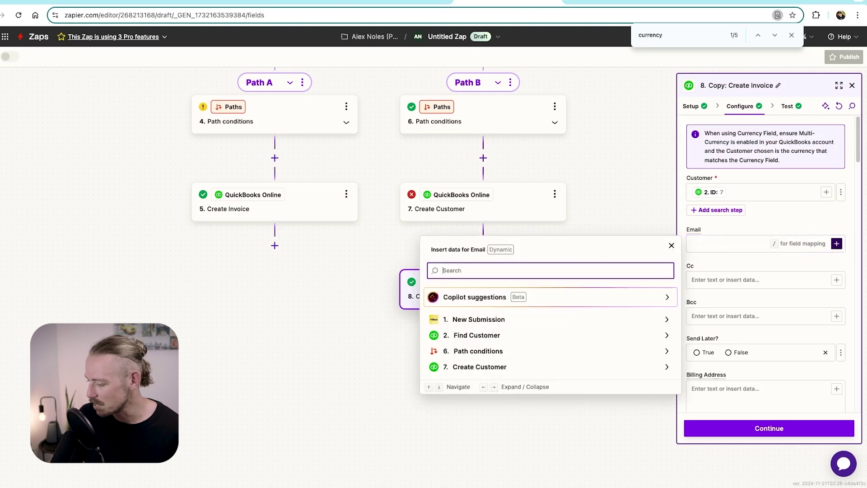
pyautogui.click(528, 367)
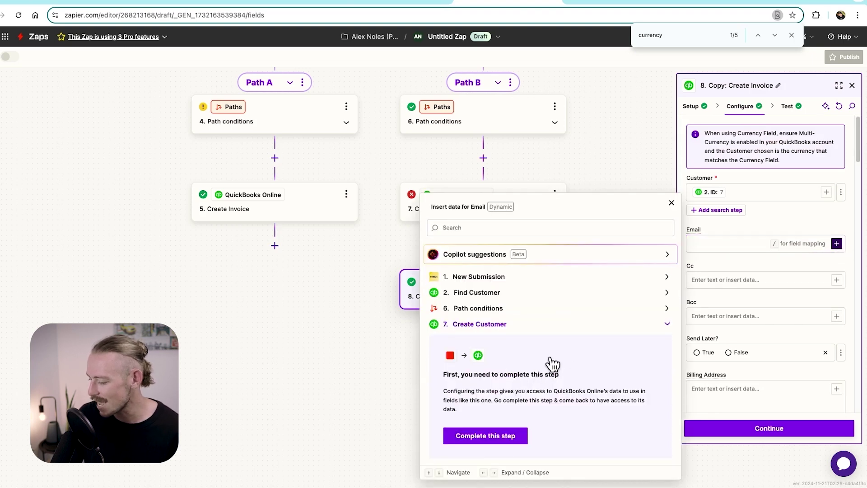
pyautogui.moveTo(453, 336); pyautogui.dragTo(456, 326)
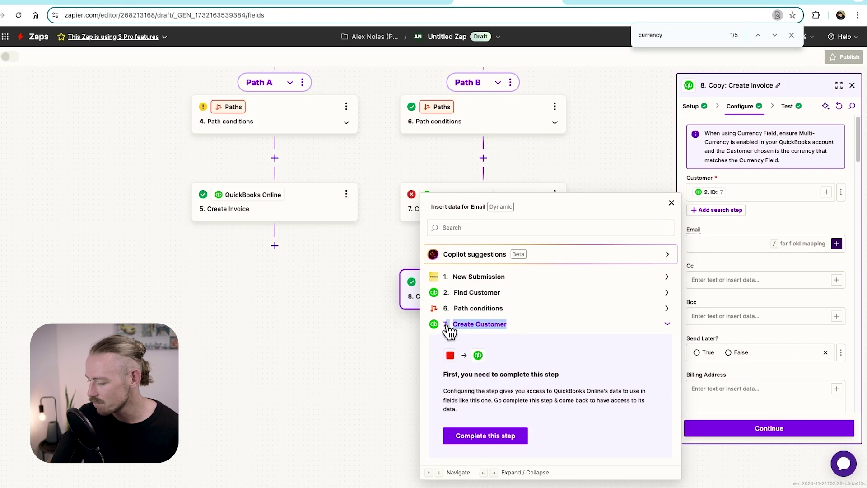
pyautogui.click(446, 326)
pyautogui.click(348, 351)
pyautogui.moveTo(440, 243); pyautogui.dragTo(449, 300)
pyautogui.moveTo(466, 223); pyautogui.dragTo(475, 357)
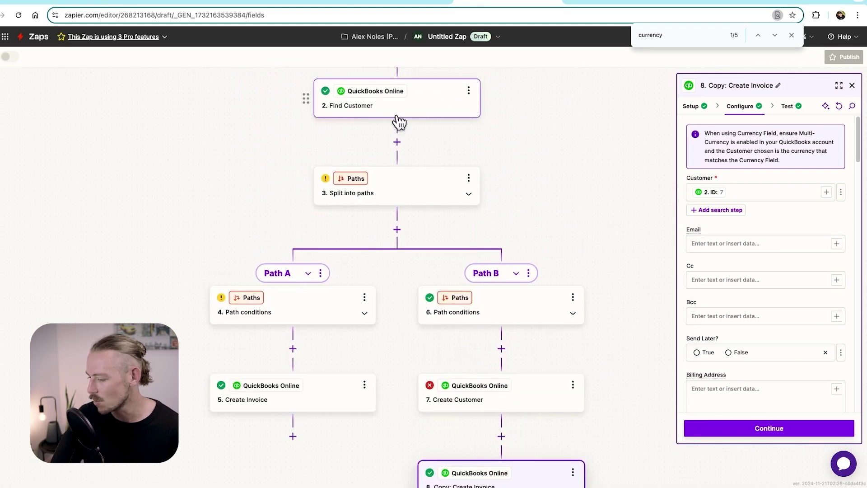
pyautogui.moveTo(553, 178); pyautogui.dragTo(570, 124)
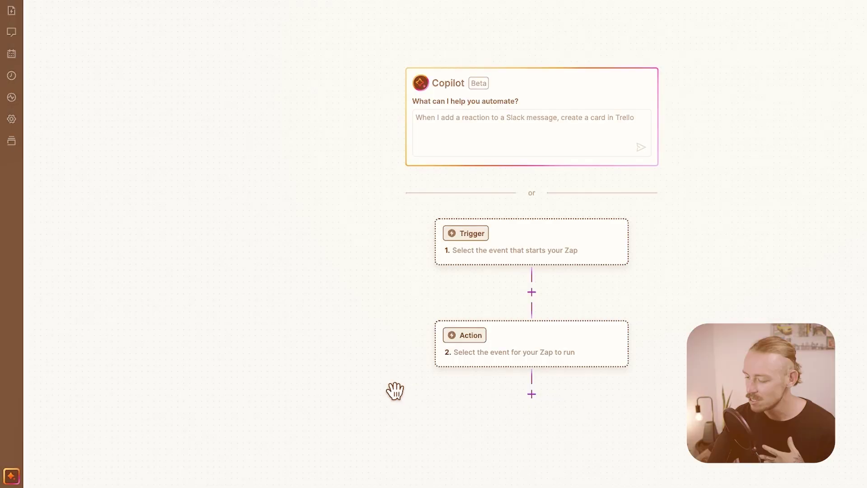
# Step: Ask Copilot to build "when a purchase is completed in stripe, update expense in quickbooks" and add all its suggested steps to the Zap
pyautogui.click(519, 131)
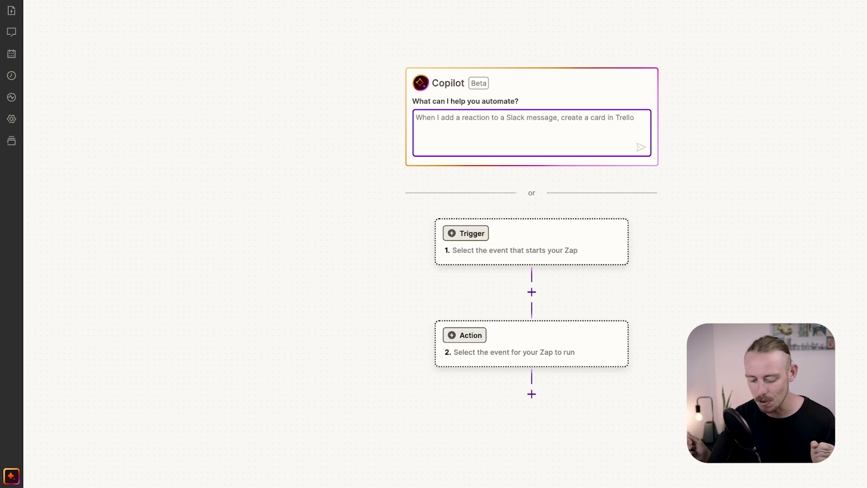
pyautogui.write('when a purchase is completed in stripe, update expense in quickbooks')
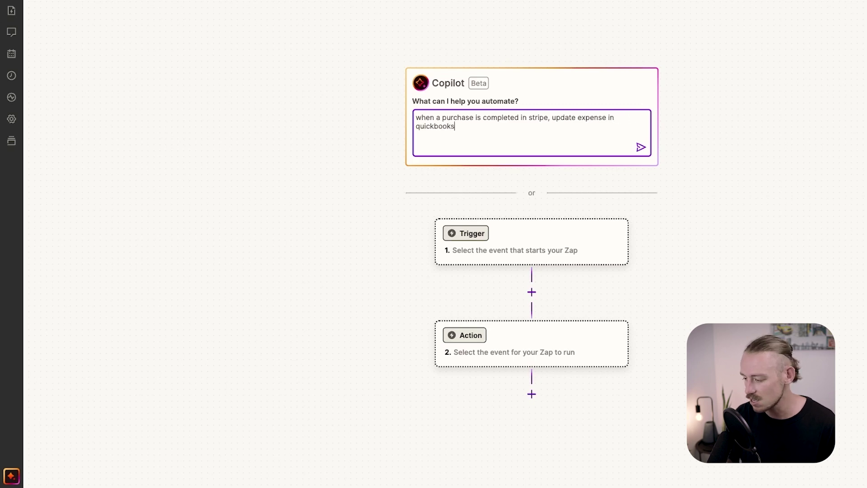
pyautogui.press('Return')
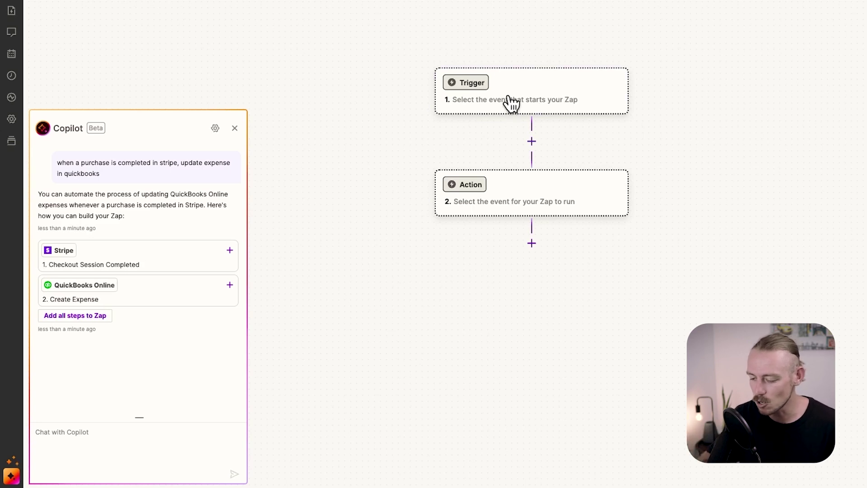
pyautogui.click(91, 316)
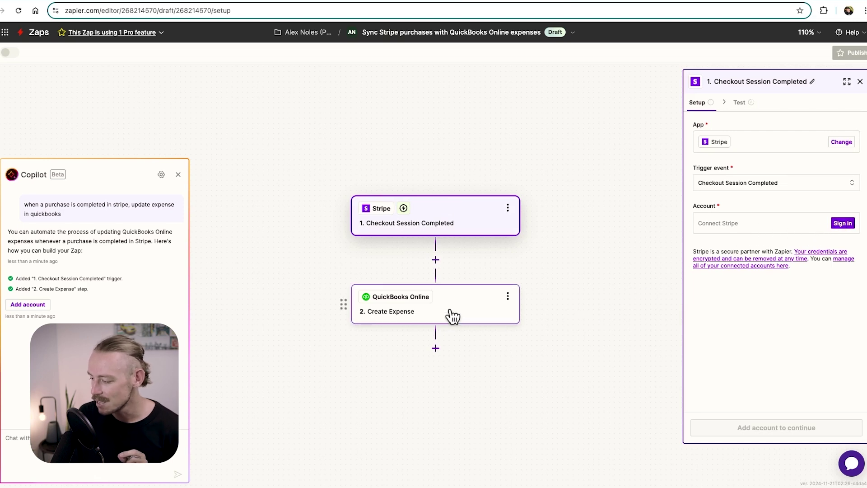
# Step: Start connecting a Stripe account to the Checkout Session Completed trigger, and open the Workbench overview in the Stripe dashboard
pyautogui.click(842, 224)
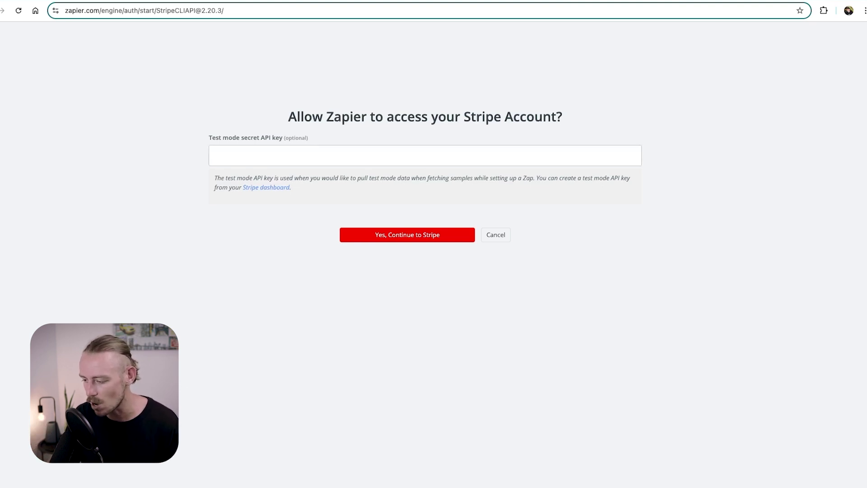
pyautogui.click(280, 138)
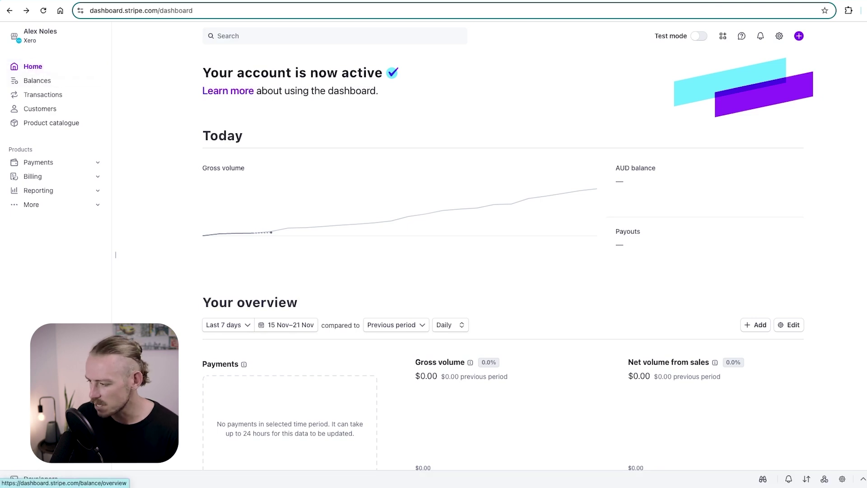
pyautogui.moveTo(779, 39)
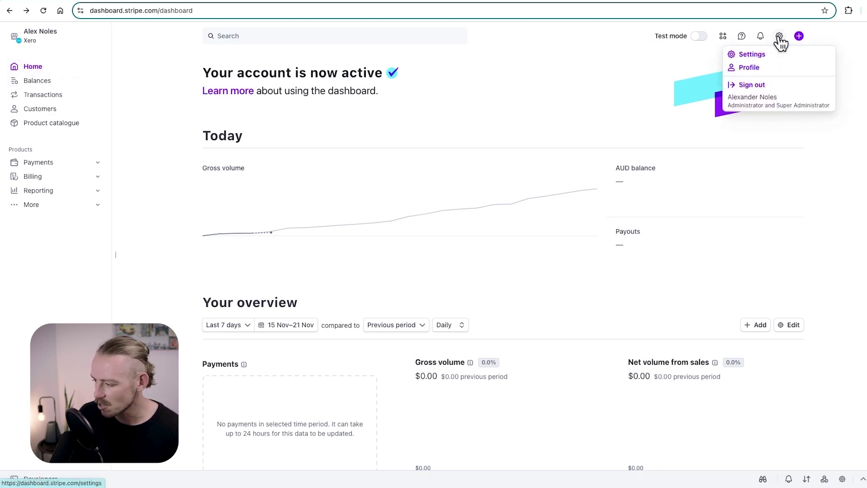
pyautogui.click(762, 55)
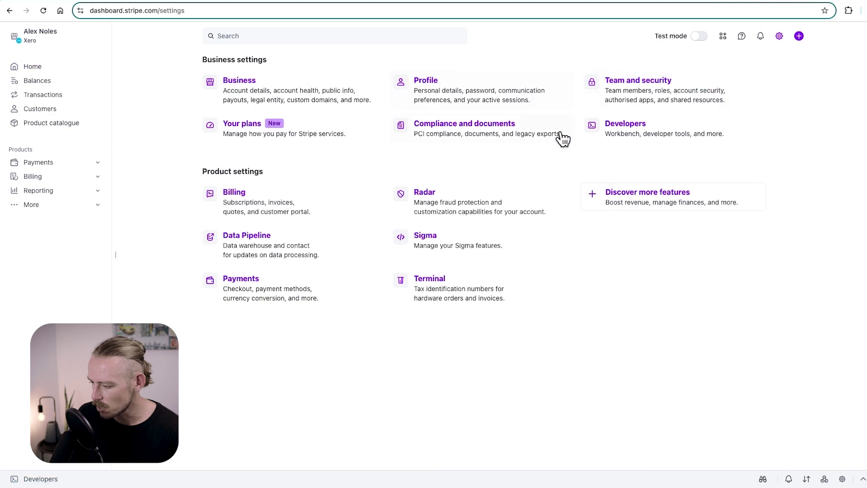
pyautogui.click(626, 129)
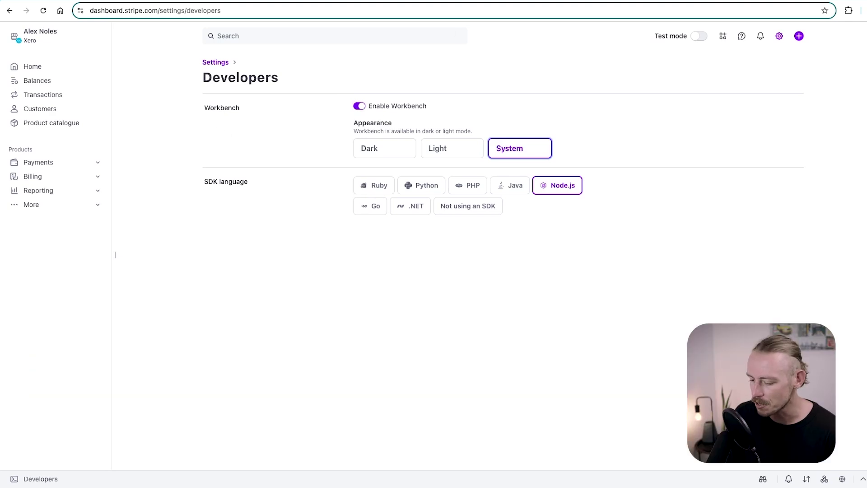
pyautogui.click(27, 479)
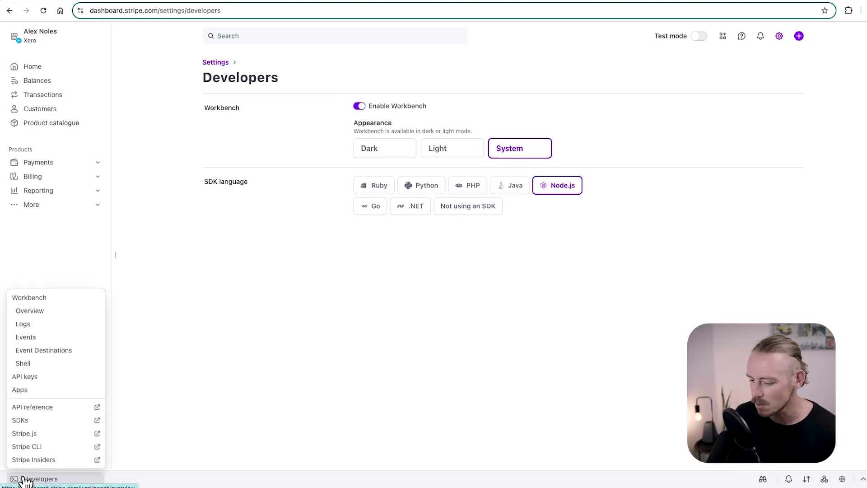
pyautogui.click(38, 312)
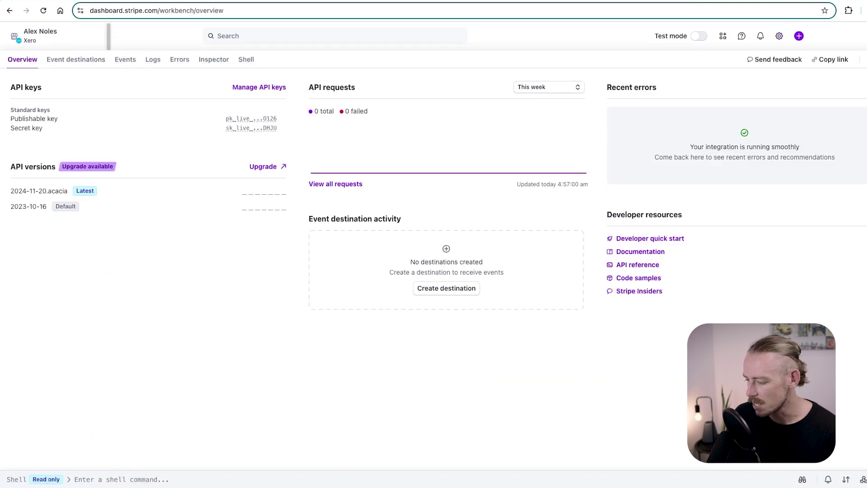
# Step: Open Stripe's API reference and copy the test mode secret API key from the authenticated request example
pyautogui.click(644, 266)
pyautogui.scroll(-5, 589, 272)
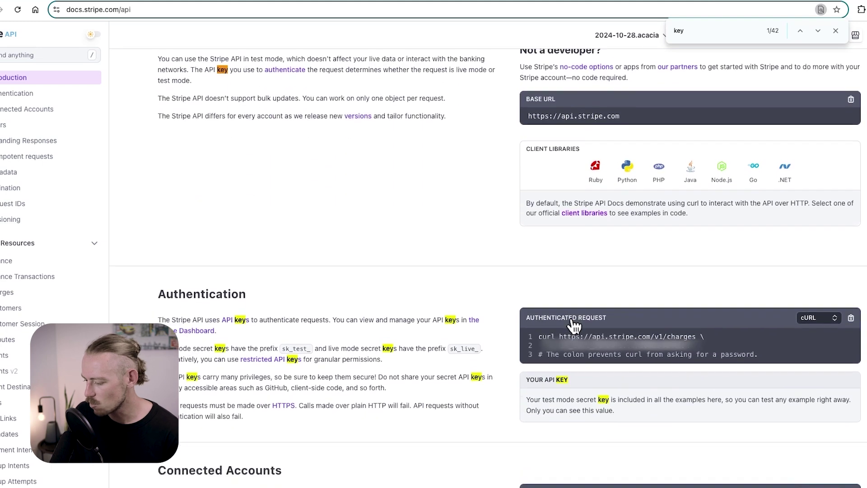
pyautogui.moveTo(615, 396); pyautogui.dragTo(526, 385)
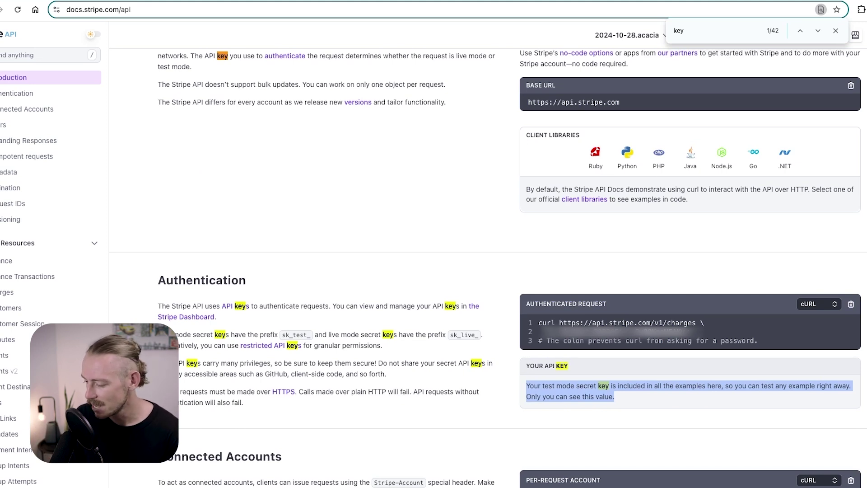
pyautogui.click(645, 339)
pyautogui.moveTo(627, 335)
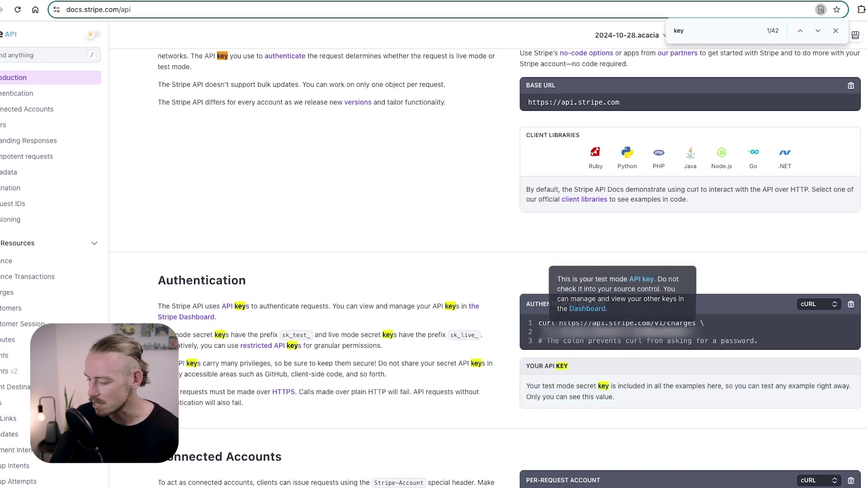
pyautogui.click(631, 337)
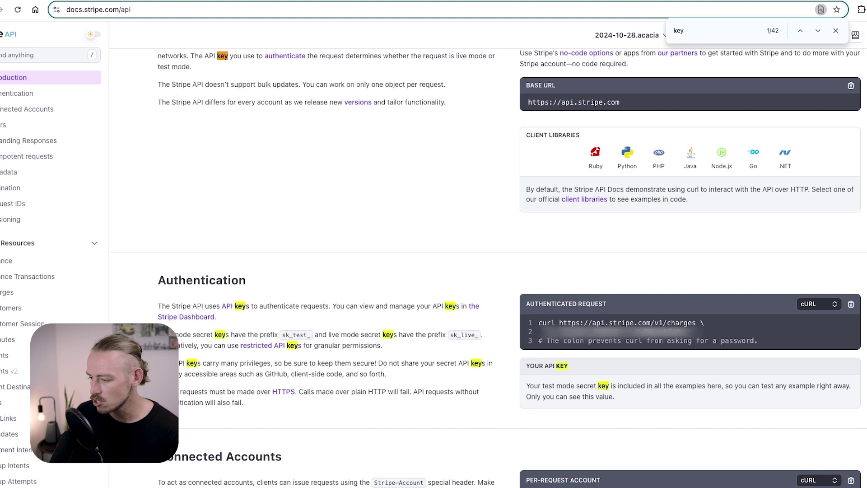
# Step: Connect the preselected Stripe account to Zapier using the test mode secret API key, and advance the Checkout Session Completed trigger to its test
pyautogui.hotkey('ctrl', 'shift', 'Tab')
pyautogui.click(444, 161)
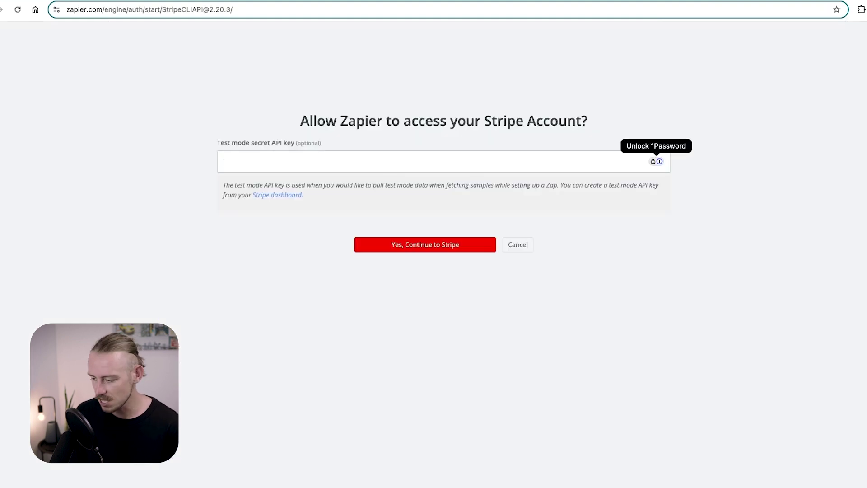
pyautogui.hotkey('ctrl', 'v')
pyautogui.click(468, 252)
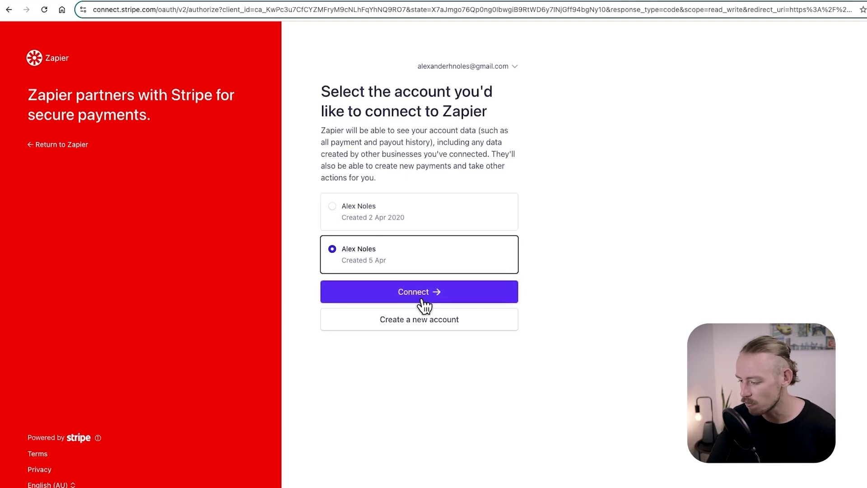
pyautogui.click(410, 299)
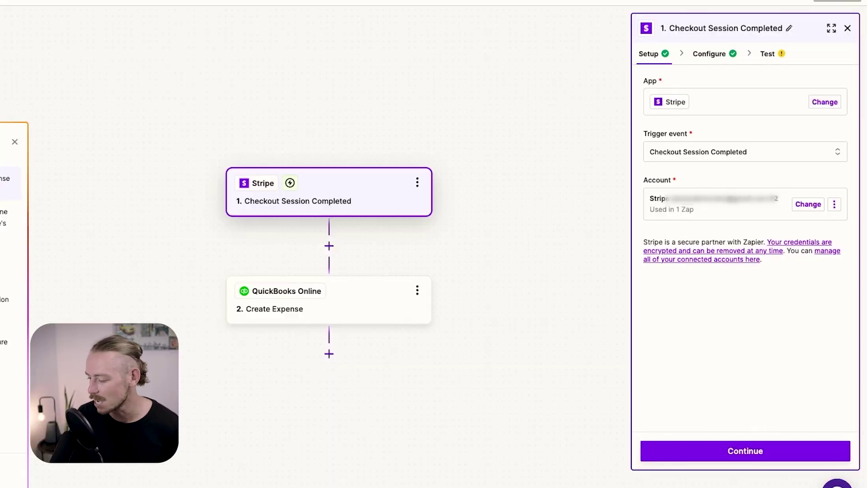
pyautogui.click(749, 453)
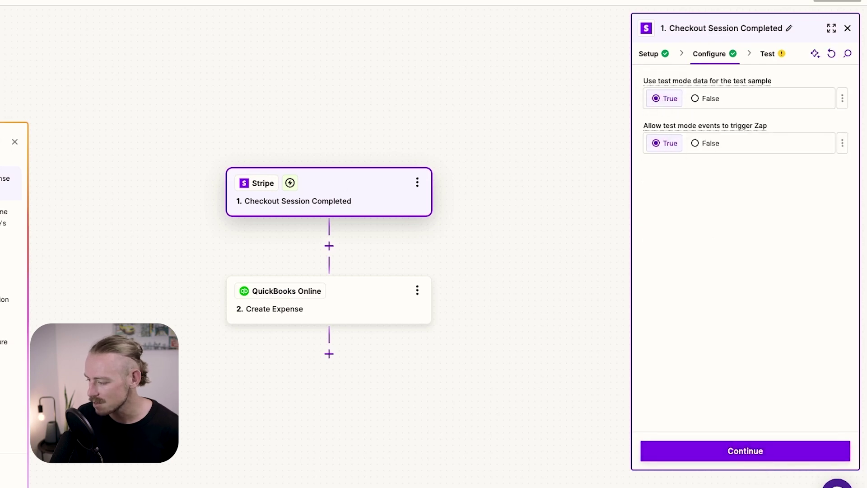
pyautogui.click(770, 451)
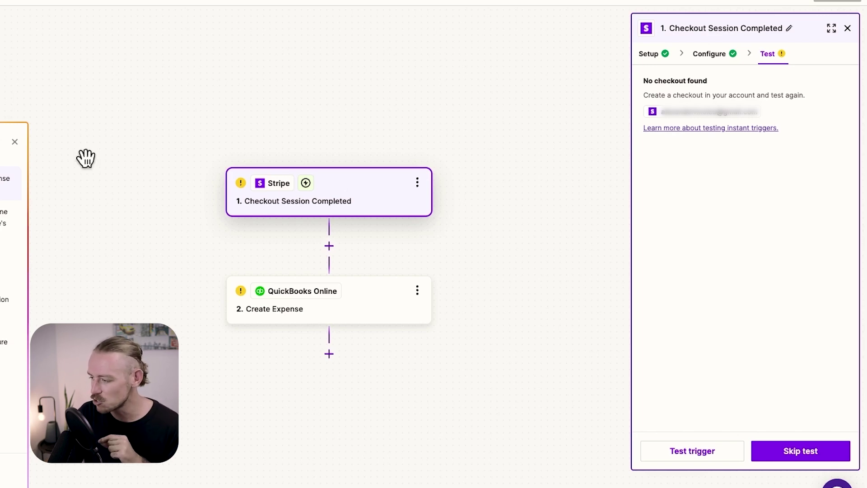
# Step: Examine the Payee Type and Payment Type options of the Create Expense step, filtering the payment types by "cash"
pyautogui.click(363, 307)
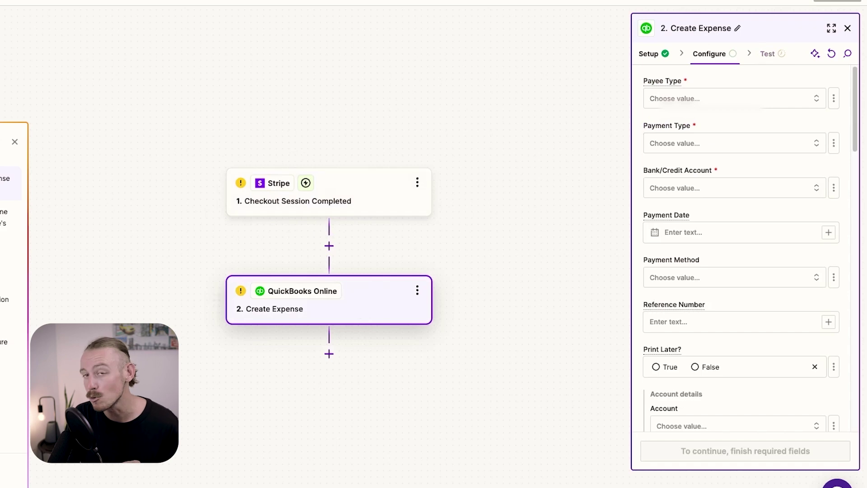
pyautogui.click(730, 113)
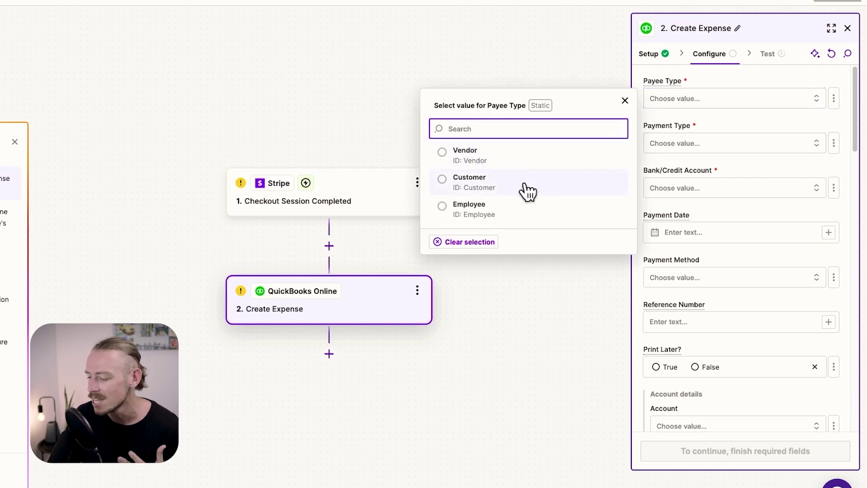
pyautogui.click(715, 142)
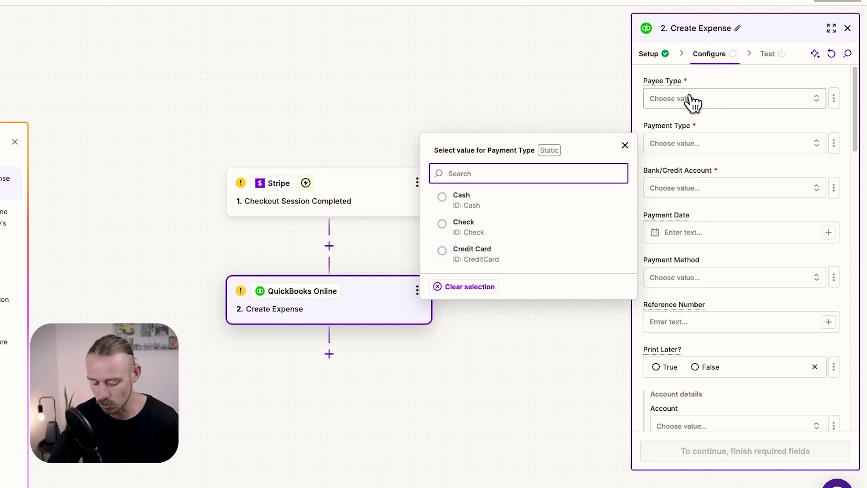
pyautogui.write('cash')
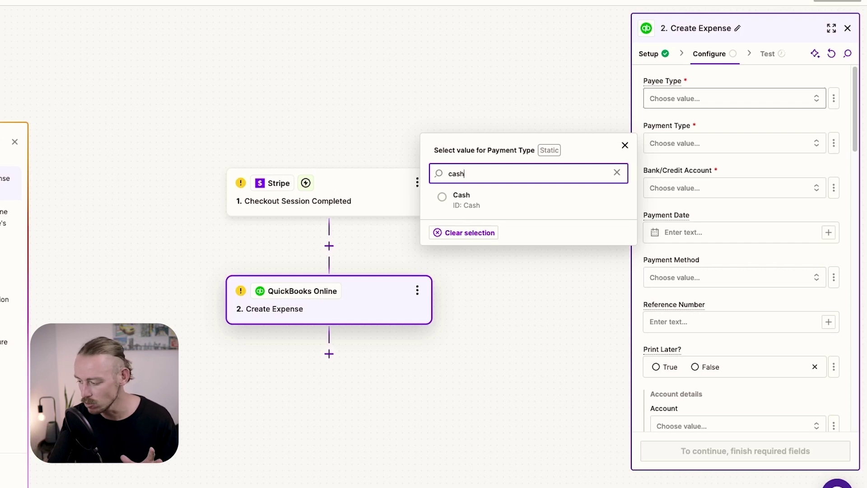
pyautogui.scroll(-9, 764, 258)
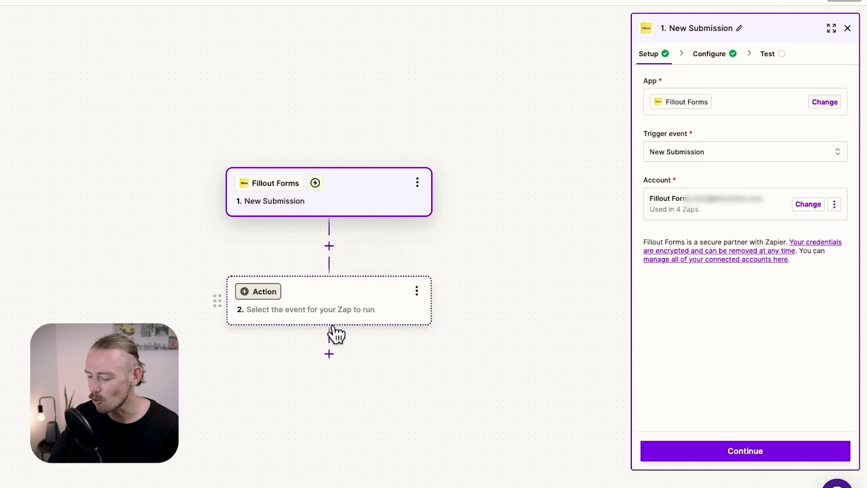
# Step: Set QuickBooks Online as the action app after the Fillout Forms trigger, and insert a Formatter by Zapier step between them
pyautogui.click(321, 310)
pyautogui.write('quickboo')
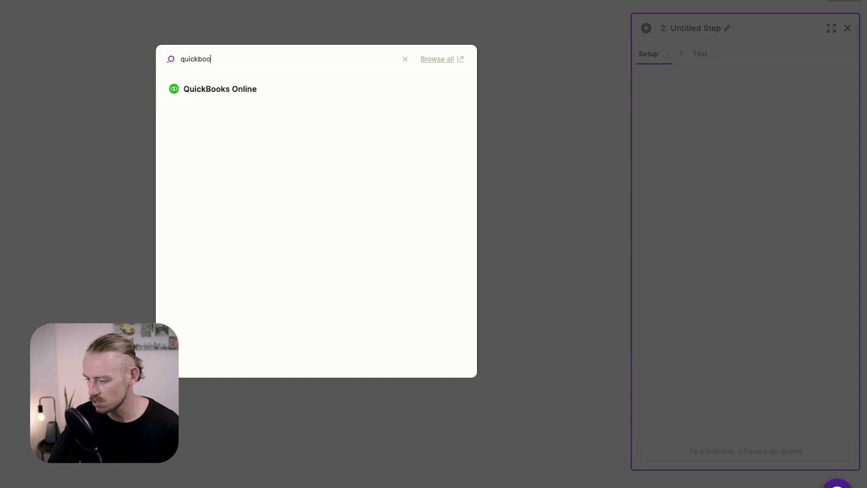
pyautogui.click(231, 90)
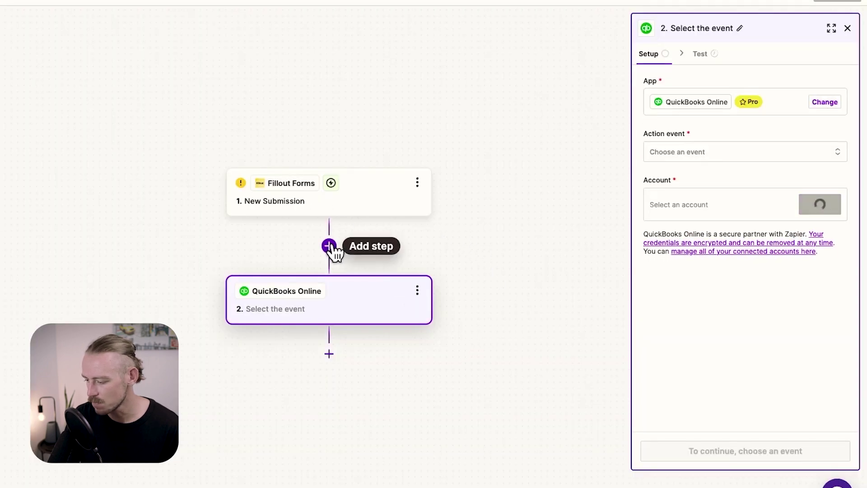
pyautogui.click(329, 246)
pyautogui.write('formatt')
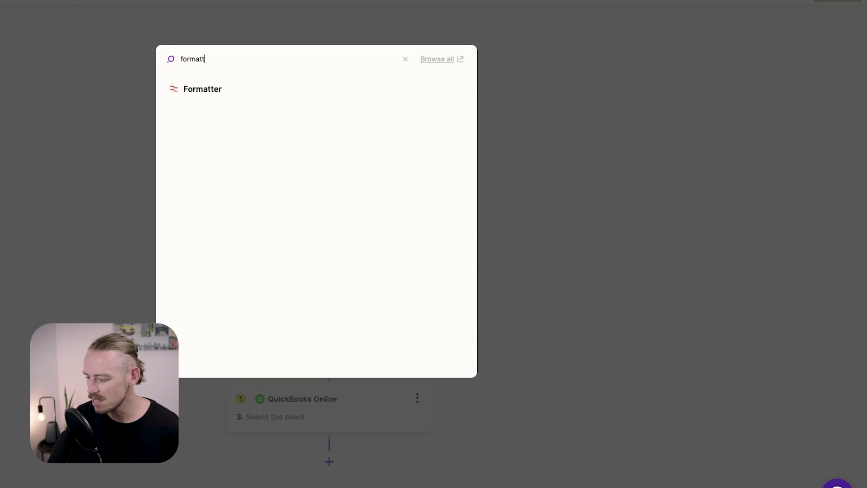
pyautogui.click(228, 88)
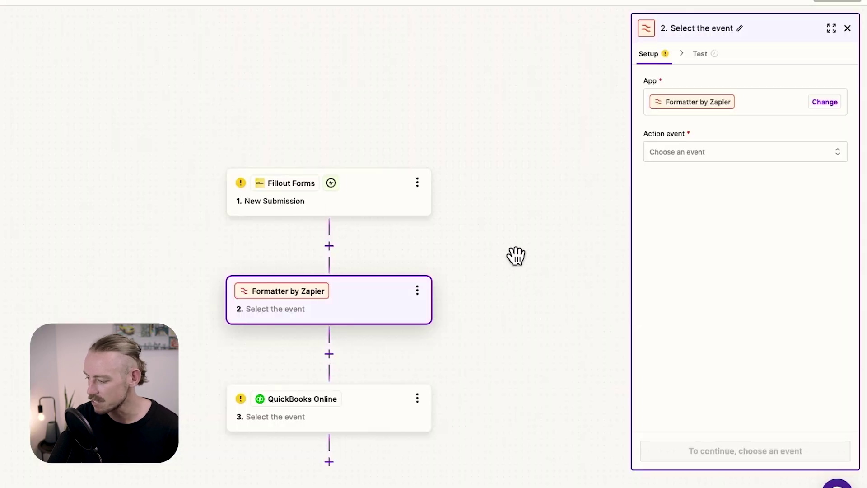
# Step: Set the Formatter step's action event to Date / Time and its transform to Add/Subtract Time
pyautogui.click(733, 155)
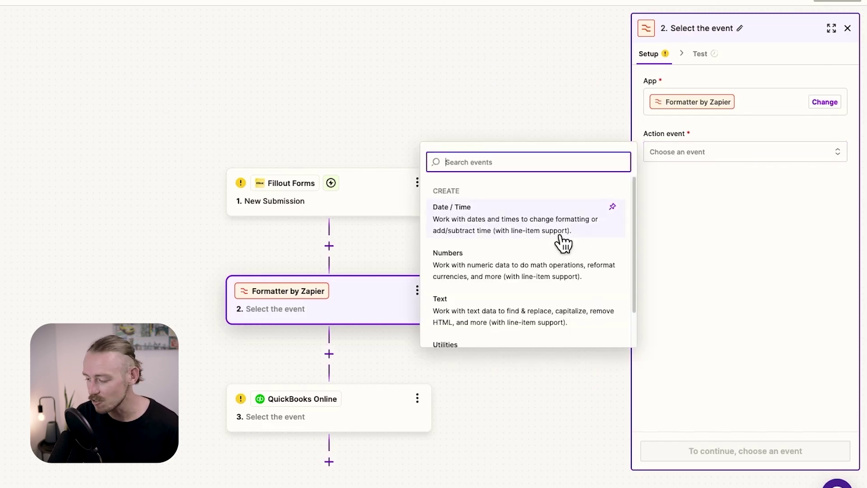
pyautogui.scroll(-1, 563, 244)
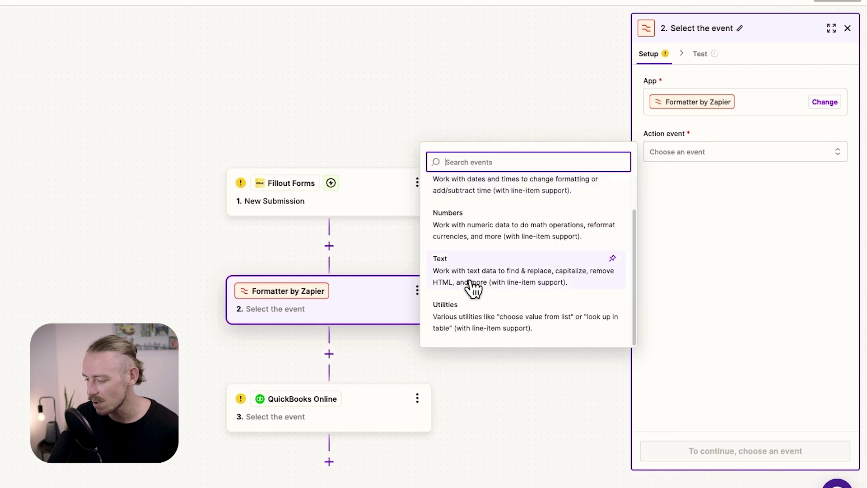
pyautogui.scroll(1, 473, 285)
pyautogui.click(524, 228)
pyautogui.click(780, 451)
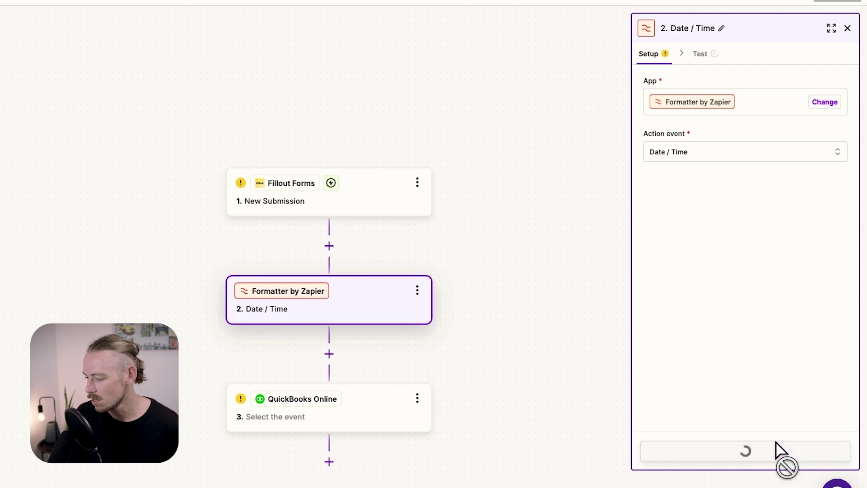
pyautogui.click(709, 103)
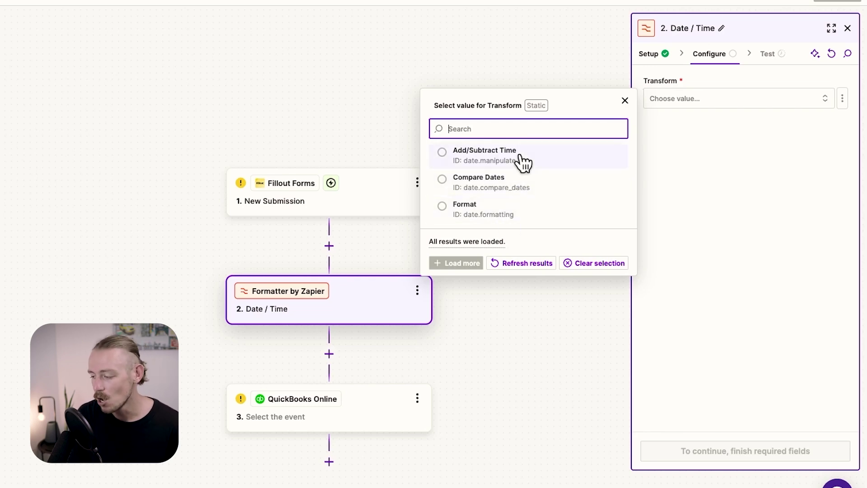
pyautogui.click(521, 159)
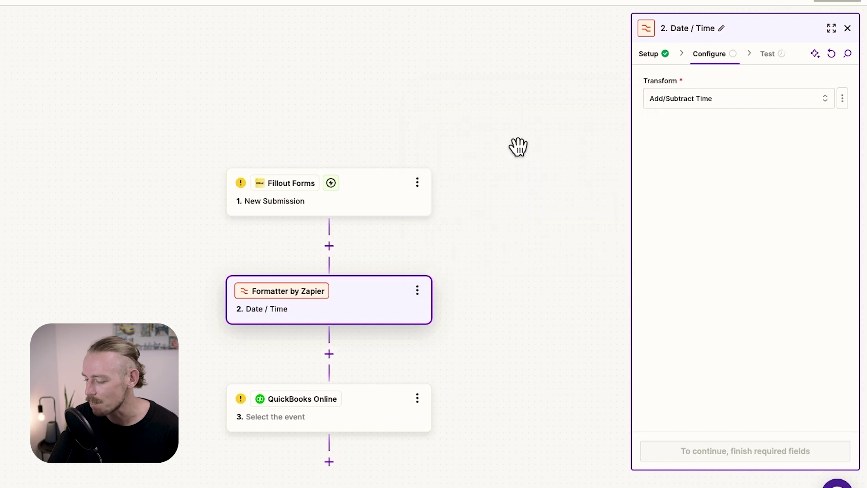
# Step: Set the QuickBooks Online step's action event to Create Invoice, filtering the events by "invoic"
pyautogui.click(370, 424)
pyautogui.click(699, 155)
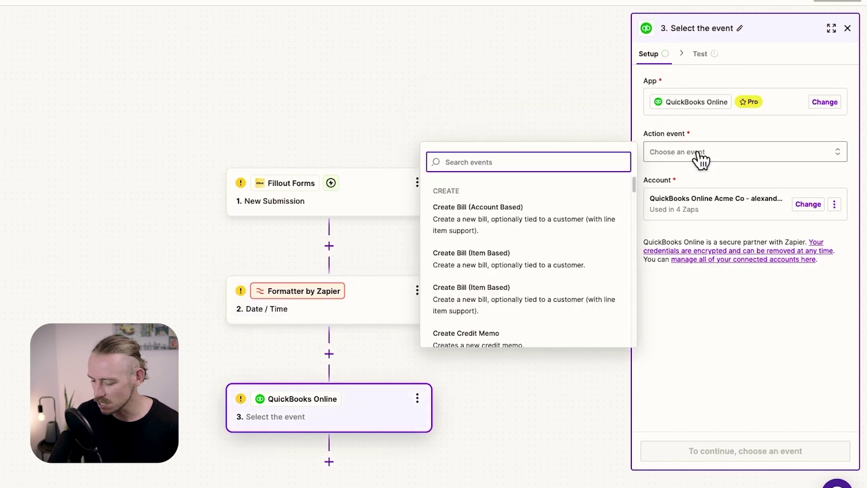
pyautogui.write('invoic')
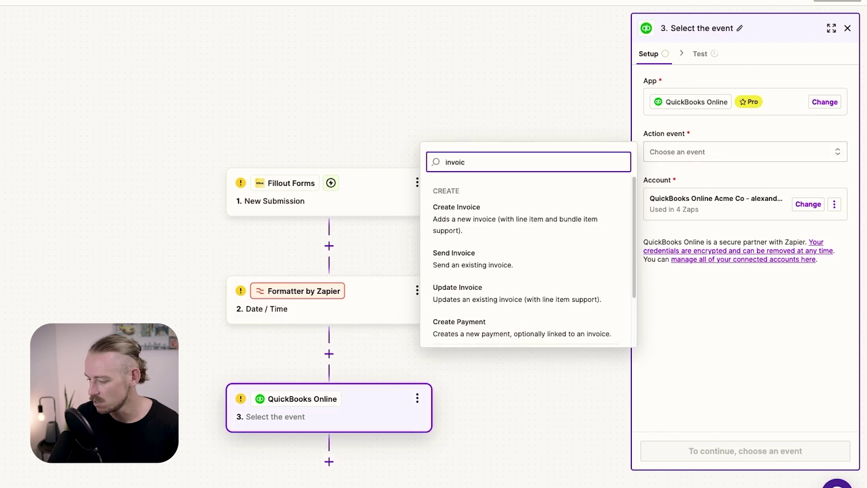
pyautogui.click(492, 225)
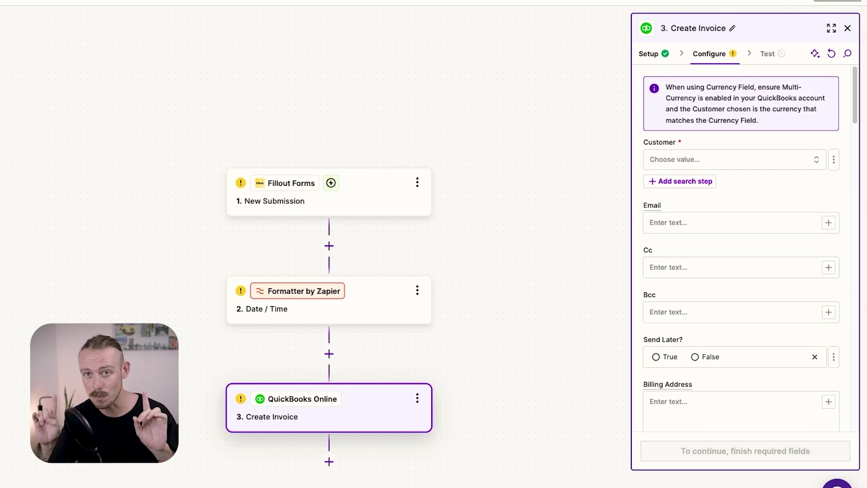
pyautogui.click(328, 246)
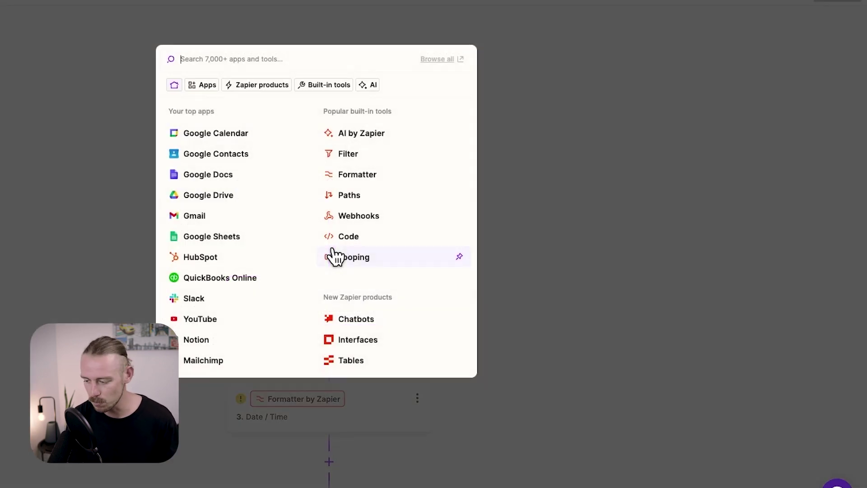
pyautogui.click(221, 278)
pyautogui.write('g')
pyautogui.press('BackSpace')
pyautogui.write('find')
pyautogui.scroll(-5, 546, 267)
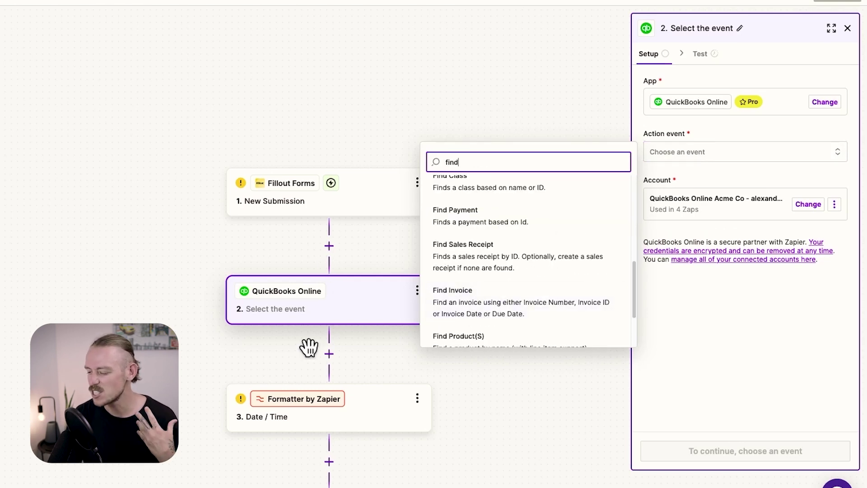
pyautogui.click(457, 70)
pyautogui.click(727, 152)
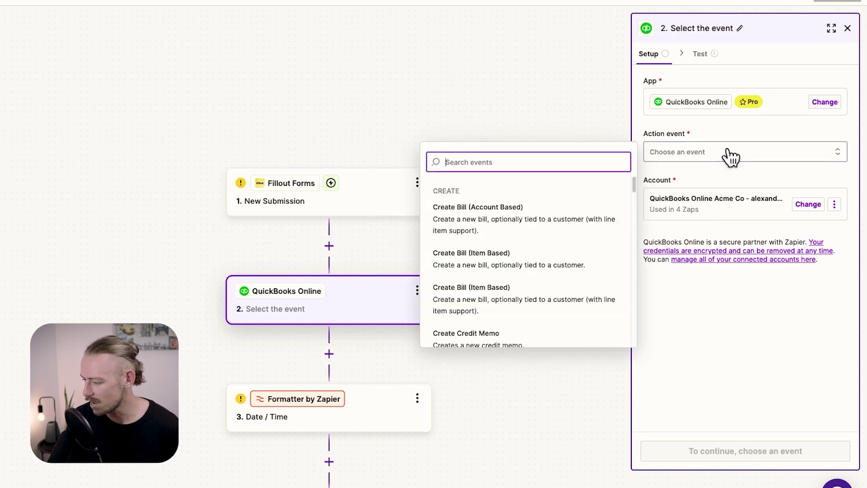
pyautogui.write('send')
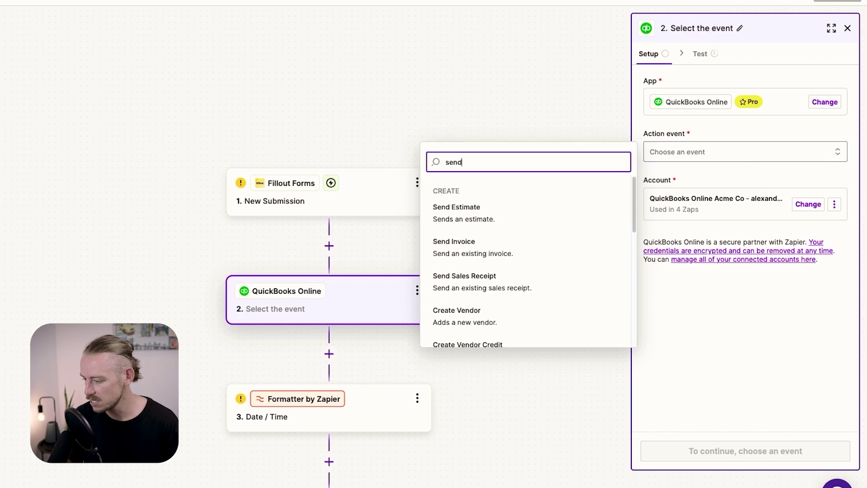
pyautogui.click(426, 83)
pyautogui.click(417, 290)
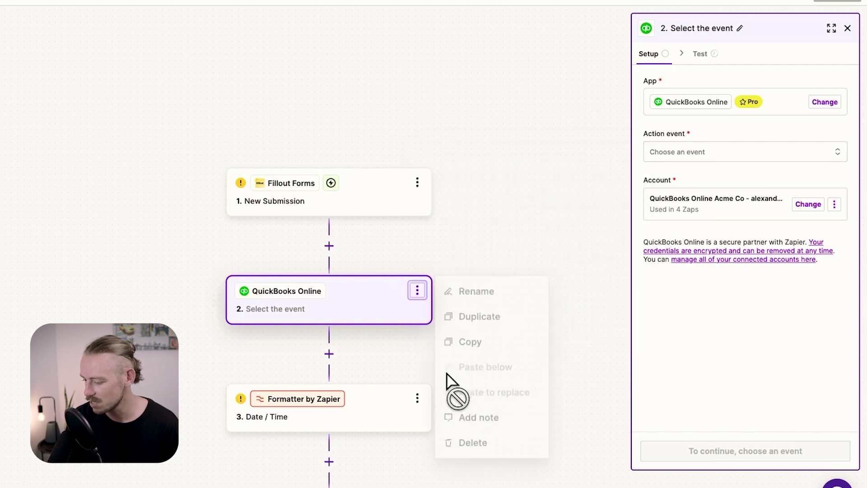
pyautogui.click(479, 445)
pyautogui.click(480, 447)
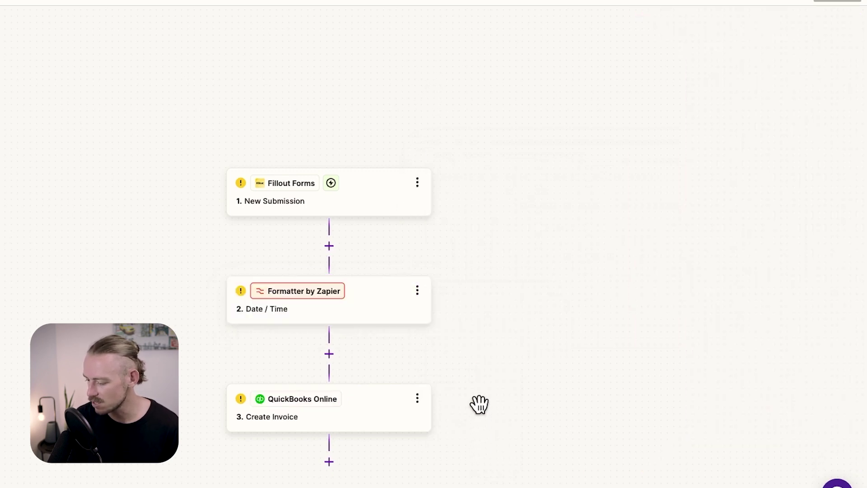
# Step: Examine the Create Invoice step's date fields and the target project start date in the Fillout test record Submission B
pyautogui.click(370, 307)
pyautogui.scroll(-1, 548, 330)
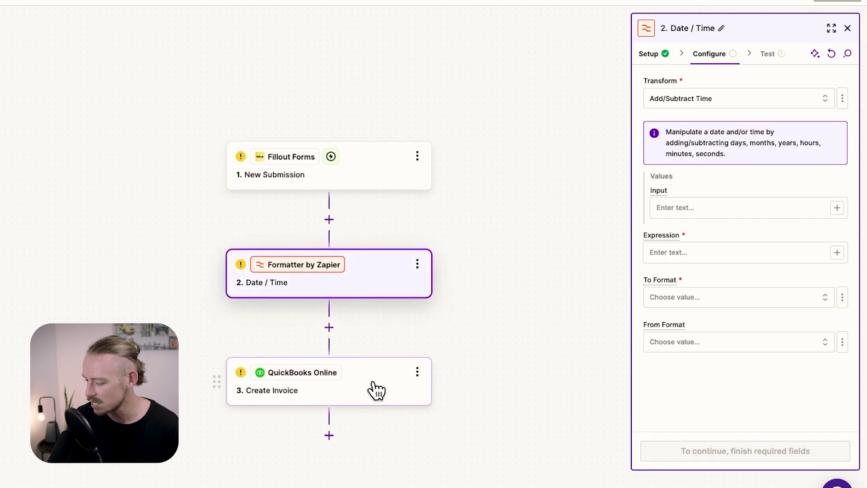
pyautogui.click(373, 384)
pyautogui.scroll(-6, 741, 248)
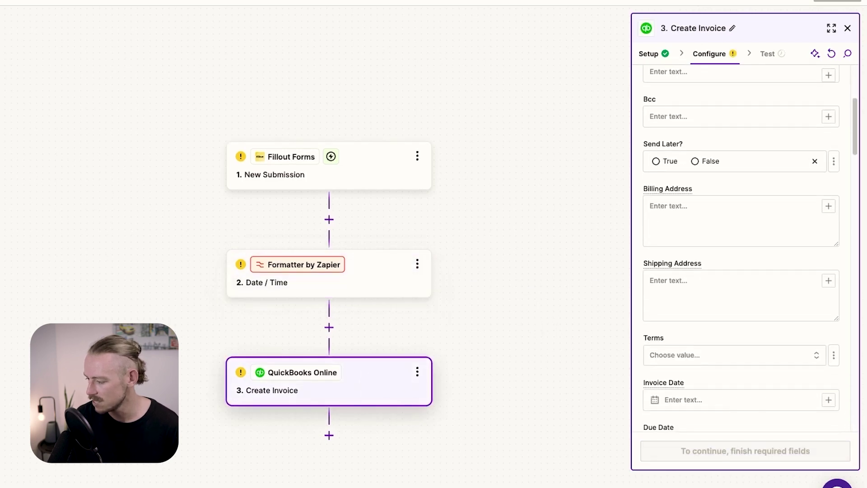
pyautogui.scroll(-3, 741, 248)
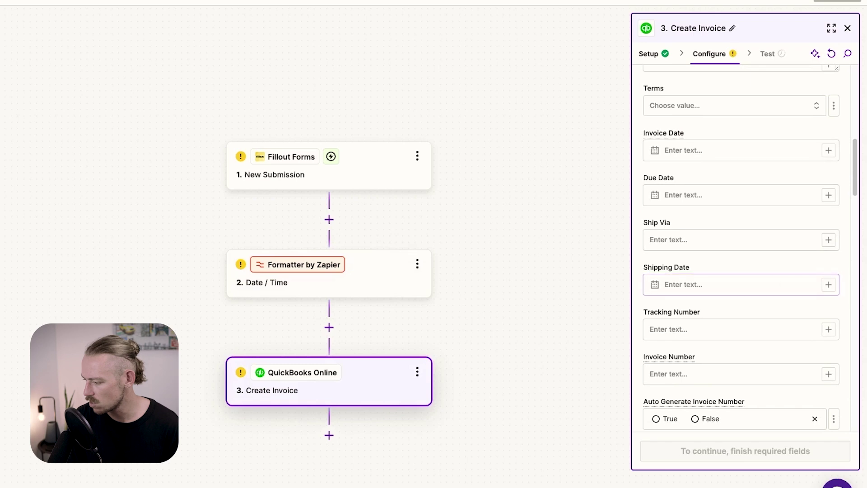
pyautogui.moveTo(684, 133); pyautogui.dragTo(636, 135)
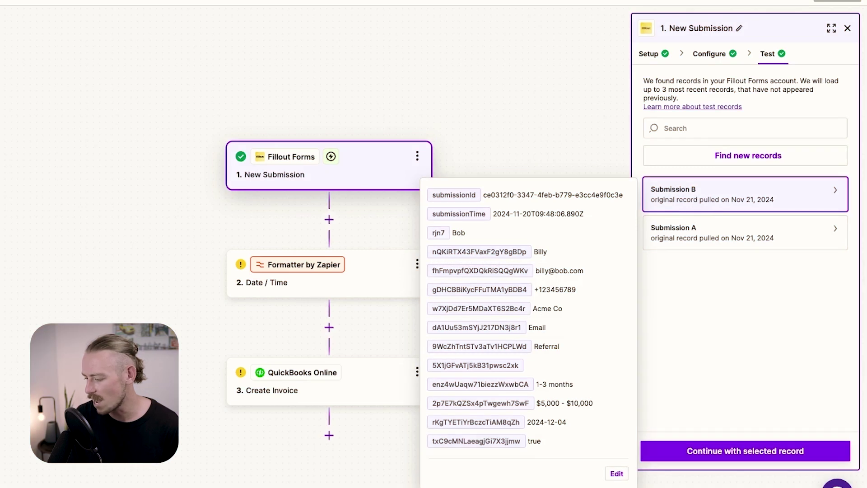
pyautogui.moveTo(448, 422); pyautogui.dragTo(567, 422)
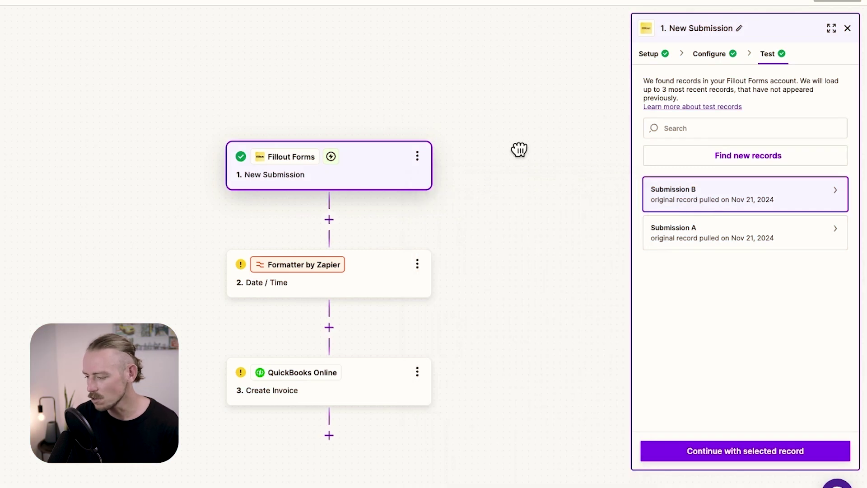
# Step: Advance the Formatter Date / Time step to its configuration and display the available Transform options
pyautogui.click(428, 265)
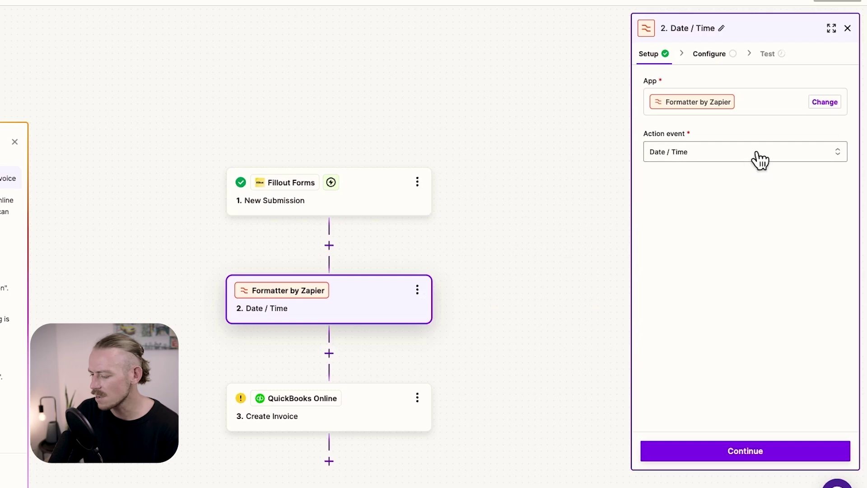
pyautogui.click(758, 451)
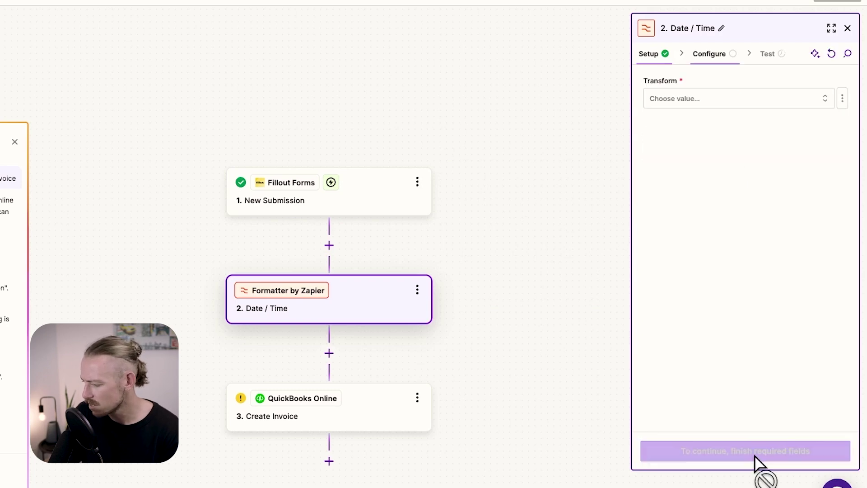
pyautogui.click(742, 105)
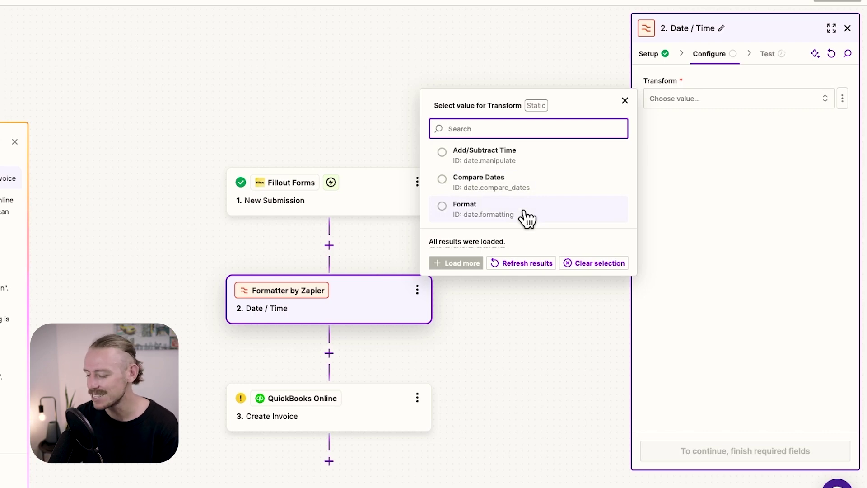
# Step: Review the Invoice Date and Due Date fields in the QuickBooks Online Create Invoice step
pyautogui.click(345, 409)
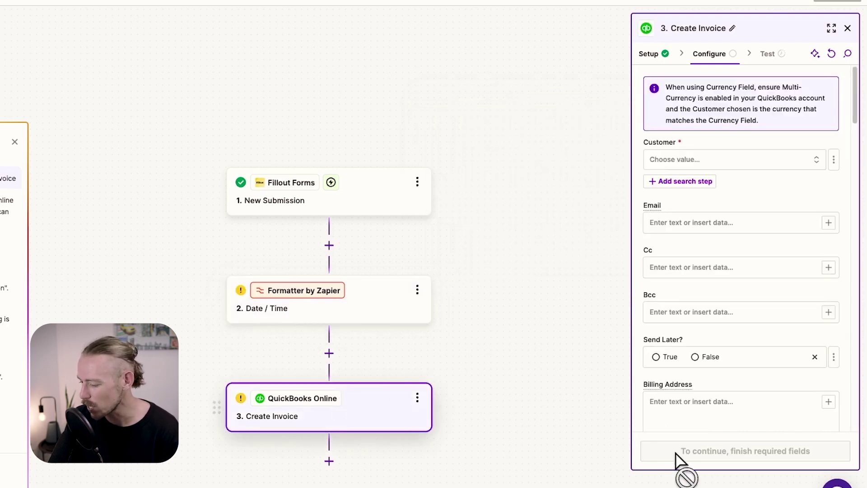
pyautogui.scroll(-8, 741, 271)
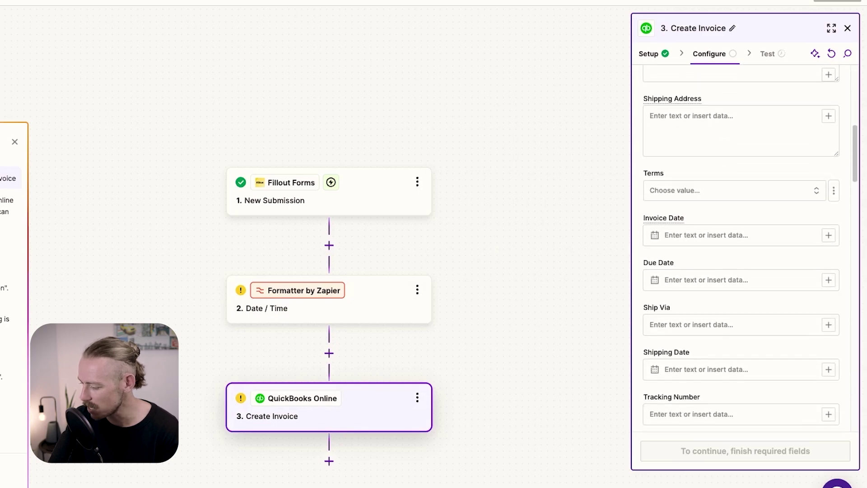
pyautogui.scroll(-1, 722, 204)
pyautogui.moveTo(691, 187); pyautogui.dragTo(673, 243)
pyautogui.click(684, 232)
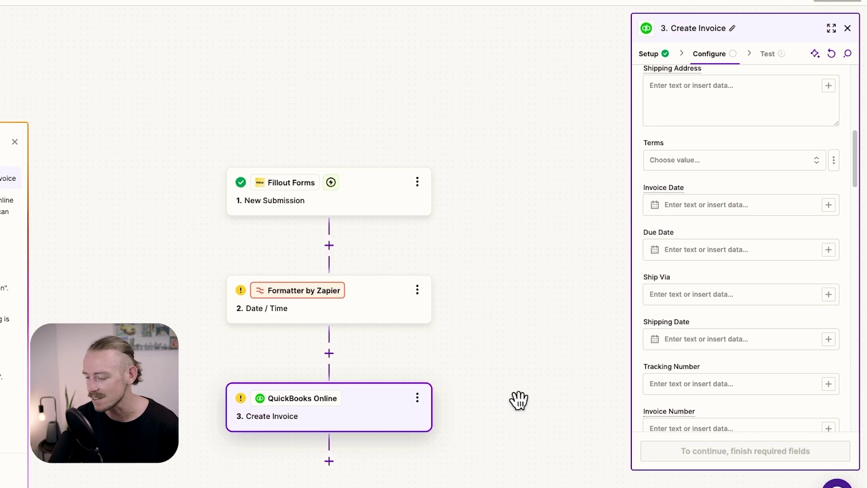
# Step: Rename the Formatter by Zapier step as Due Date
pyautogui.click(364, 314)
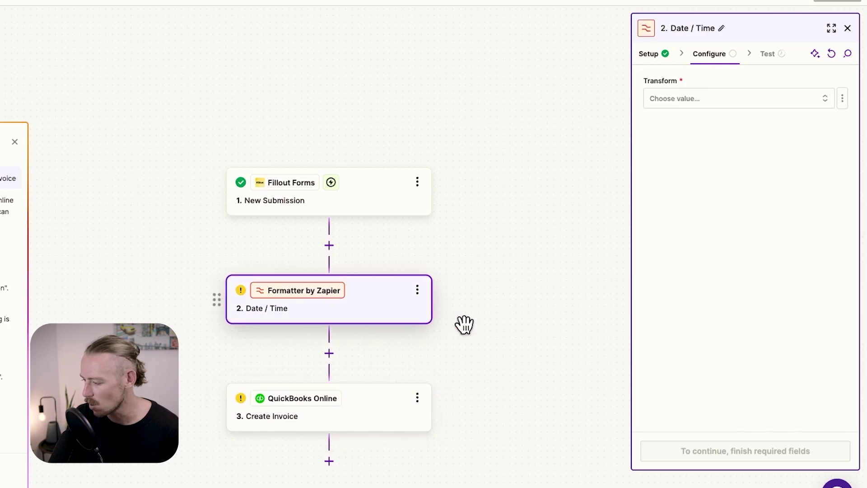
pyautogui.click(417, 291)
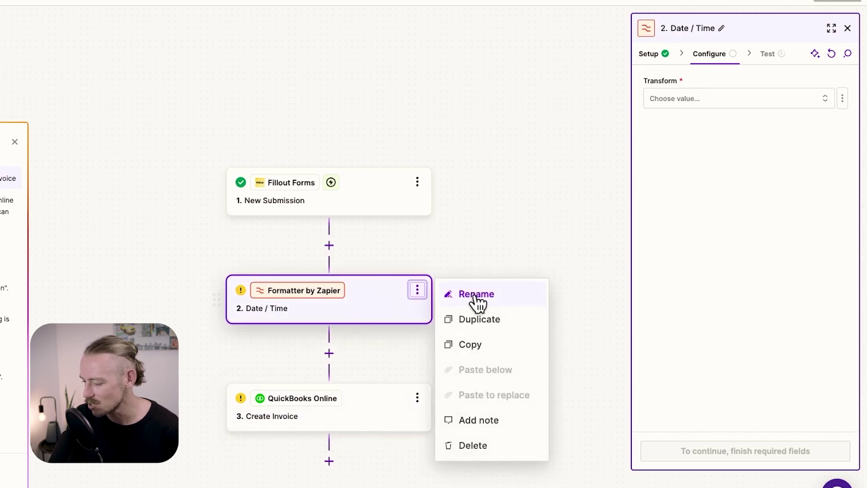
pyautogui.click(475, 296)
pyautogui.write('Due ')
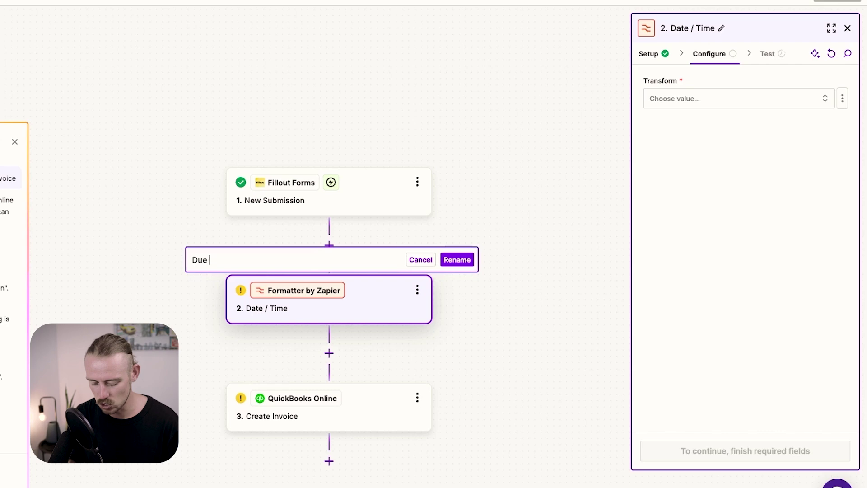
pyautogui.write('Date')
pyautogui.press('Return')
# Step: Set the Due Date step's transform to Add/Subtract Time and map its input to Target Project Start Date from the submission
pyautogui.click(687, 100)
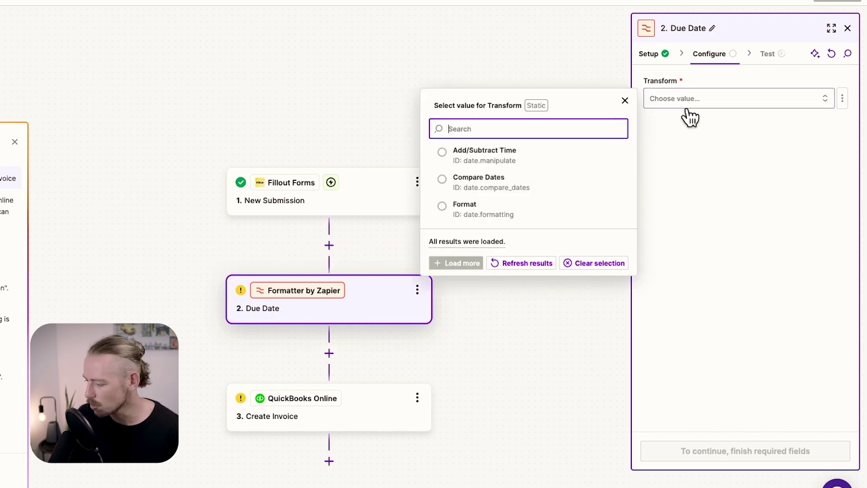
pyautogui.click(513, 153)
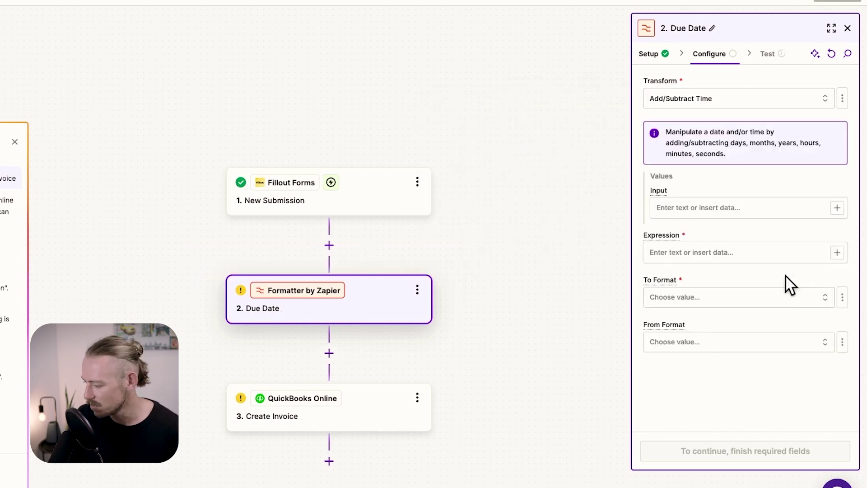
pyautogui.click(837, 208)
pyautogui.scroll(-5, 441, 383)
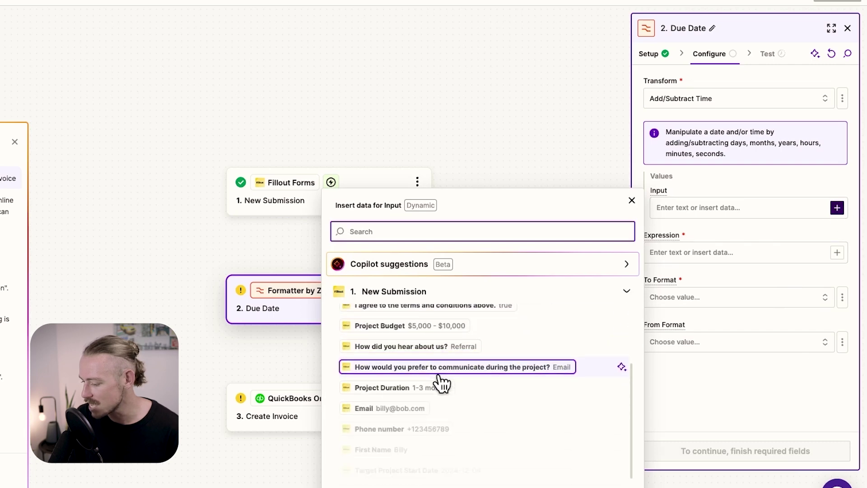
pyautogui.click(429, 456)
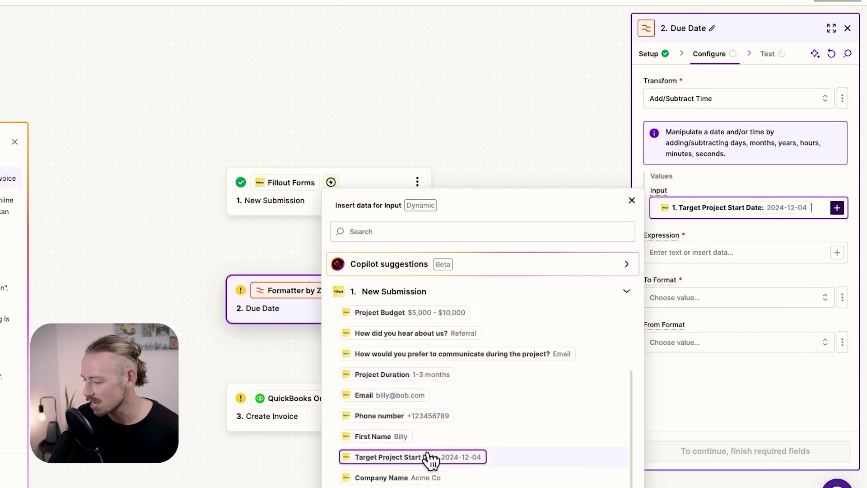
# Step: Set the Due Date step's expression to 7 days
pyautogui.click(837, 252)
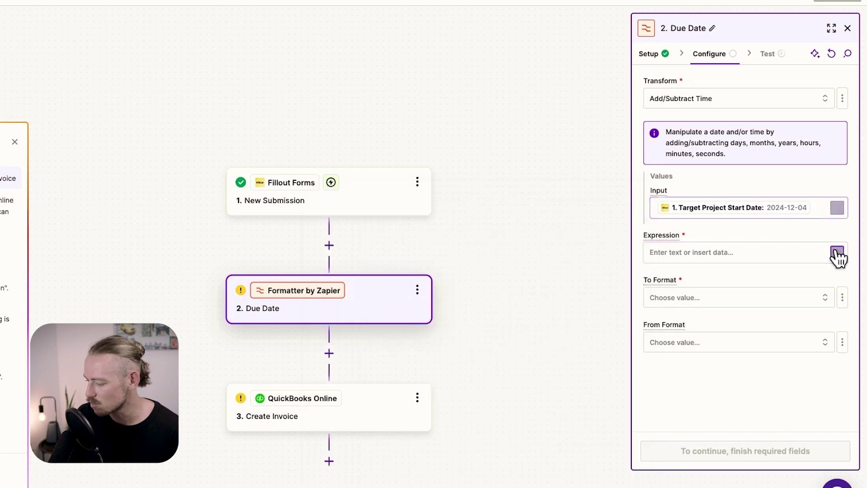
pyautogui.click(836, 253)
pyautogui.click(836, 253)
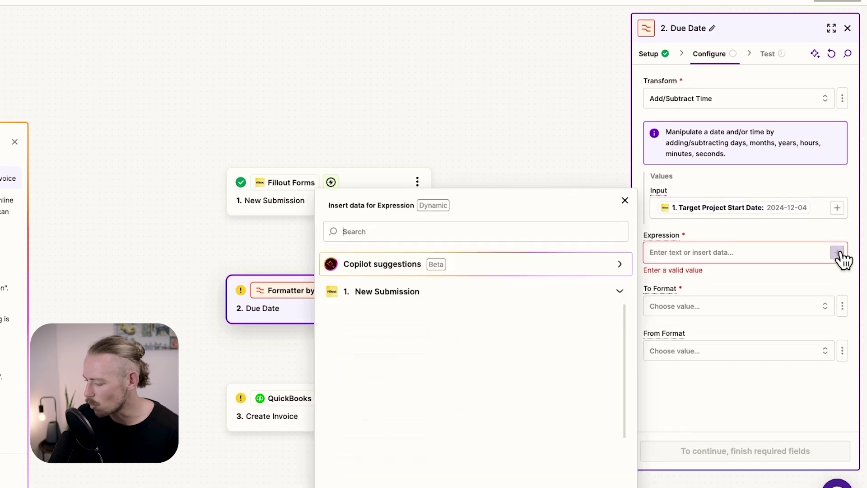
pyautogui.click(625, 201)
pyautogui.click(736, 253)
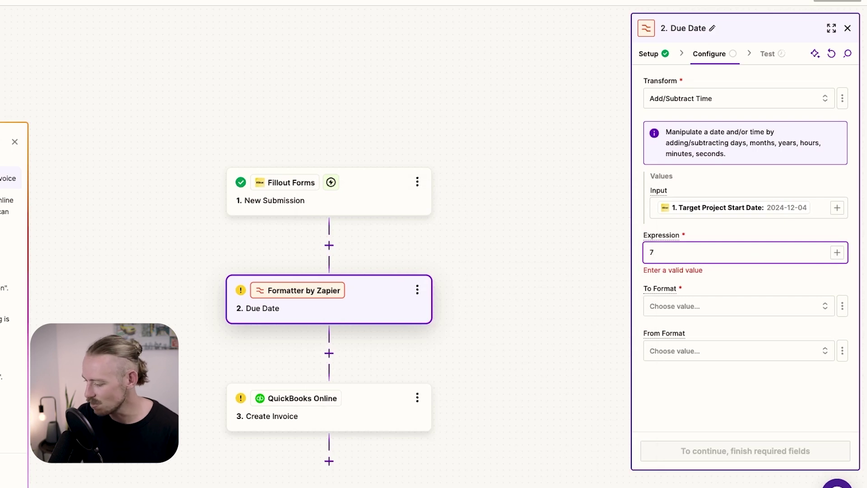
pyautogui.click(701, 311)
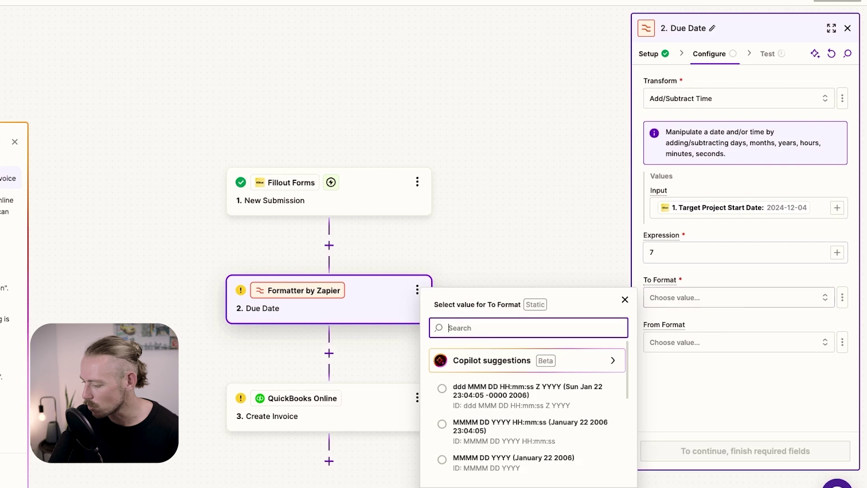
pyautogui.click(704, 253)
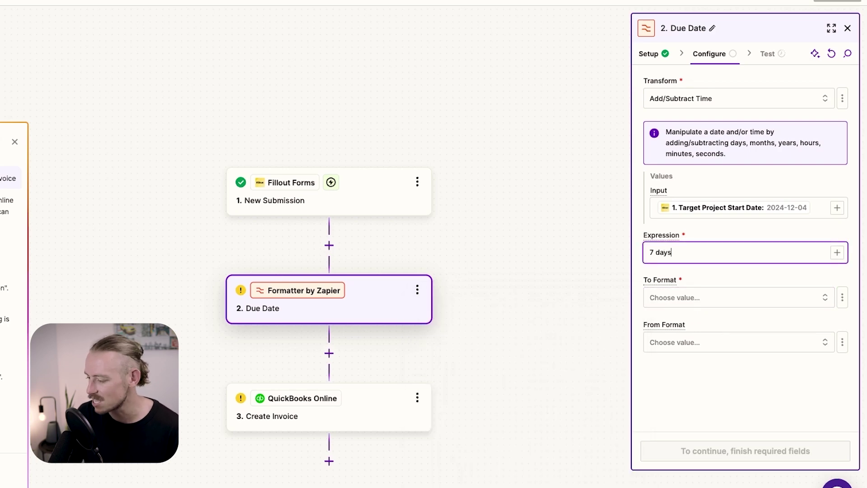
# Step: Set the Due Date step's output format to MMMM DD YYYY and advance the step to its test
pyautogui.click(725, 299)
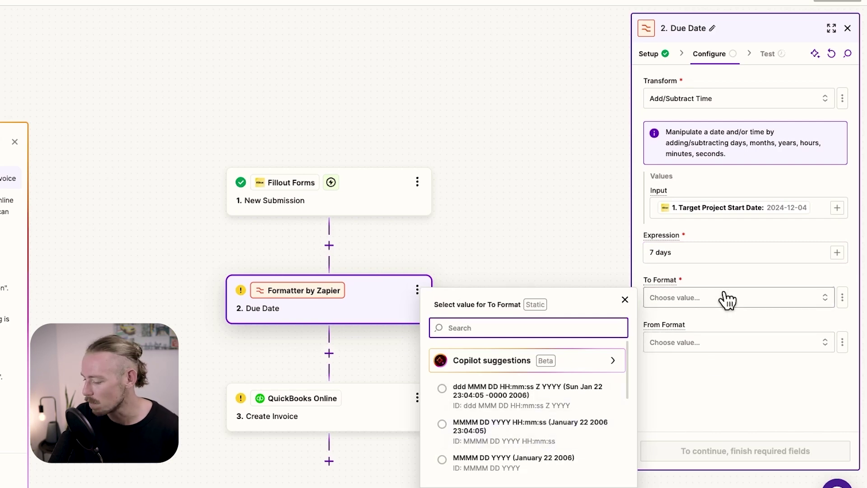
pyautogui.click(496, 461)
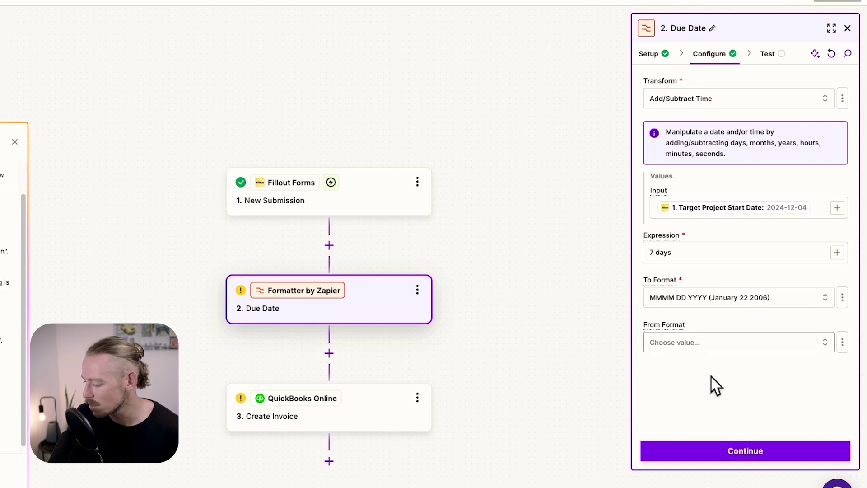
pyautogui.click(781, 454)
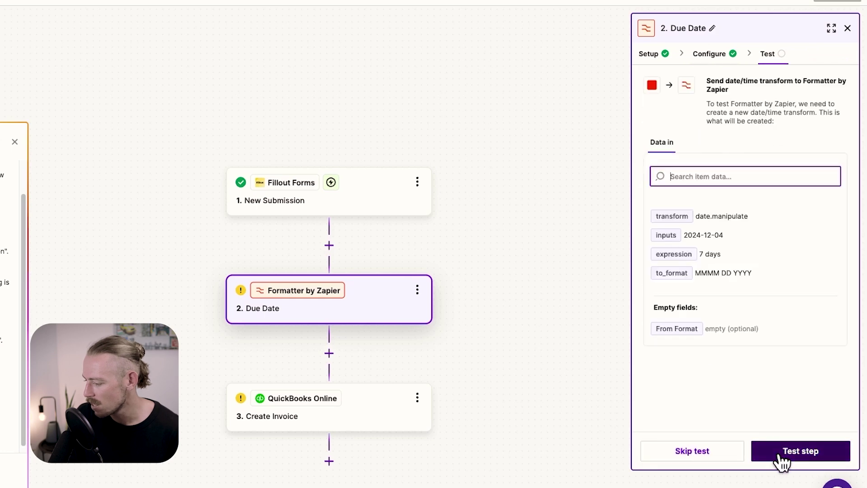
# Step: Test the Due Date step and compare its output with the Target Project Start Date in the Fillout submission record
pyautogui.click(812, 458)
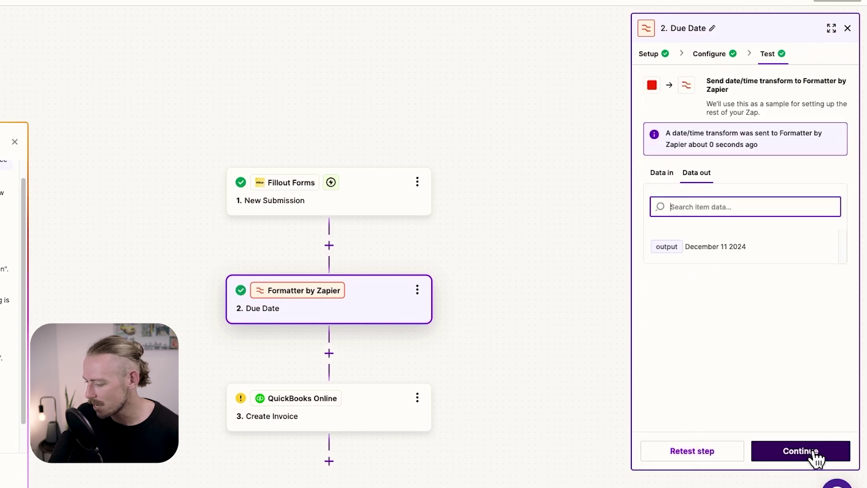
pyautogui.moveTo(748, 247); pyautogui.dragTo(709, 247)
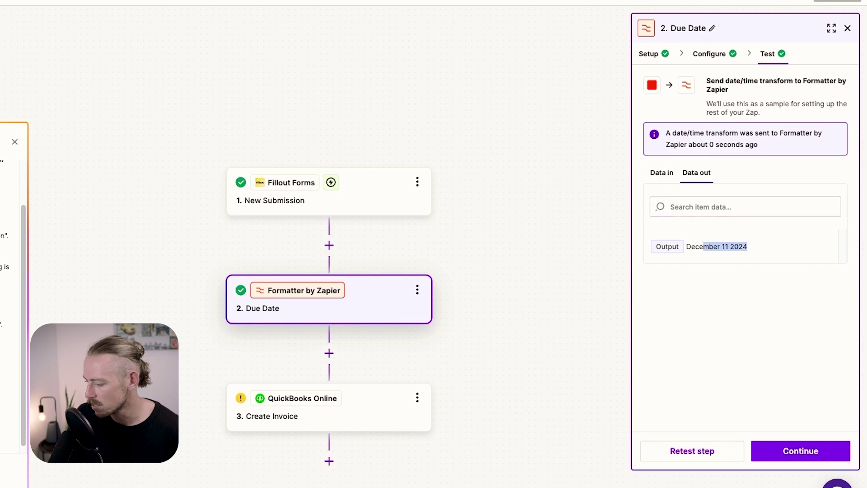
pyautogui.click(361, 194)
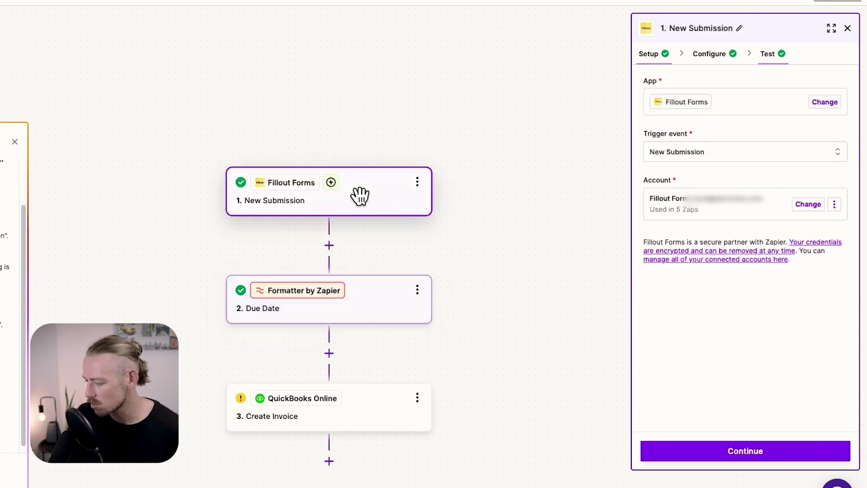
pyautogui.click(767, 53)
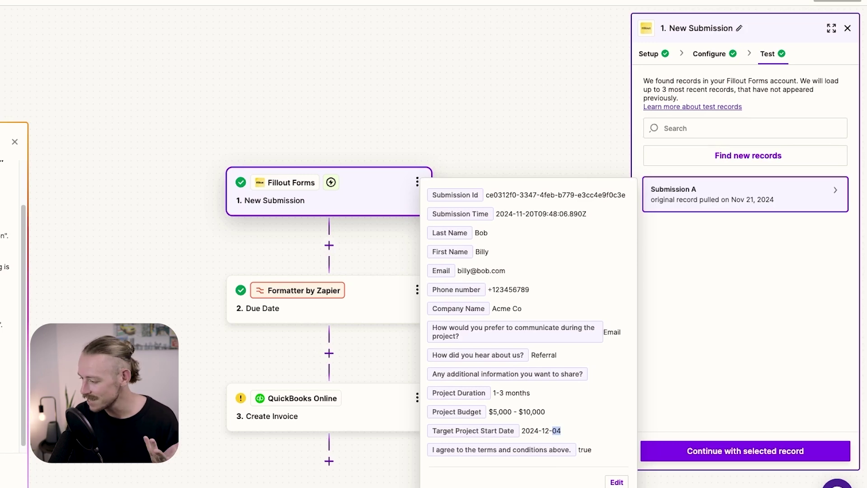
# Step: Set the Due Date step's expression to 1 week and continue past its configuration
pyautogui.click(367, 314)
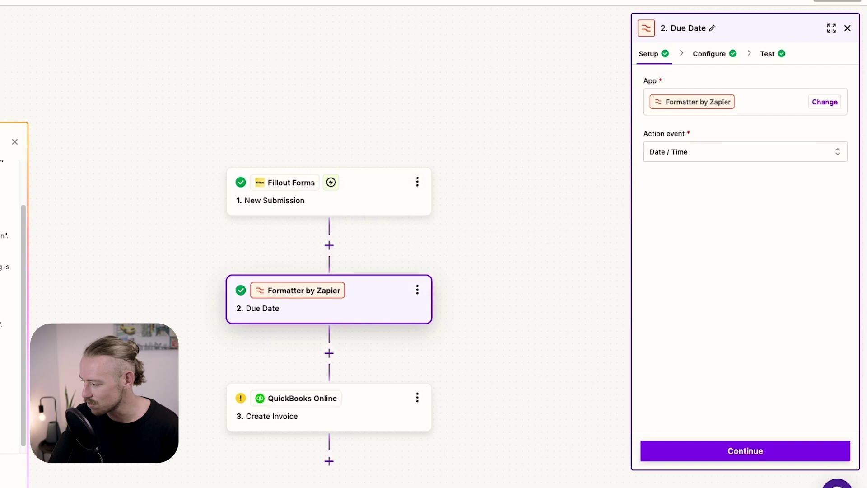
pyautogui.click(712, 56)
pyautogui.moveTo(672, 252); pyautogui.dragTo(648, 253)
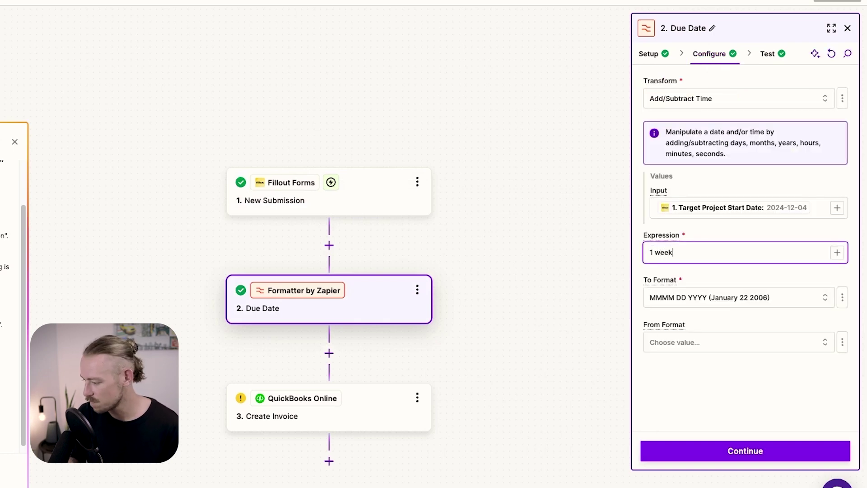
pyautogui.click(769, 452)
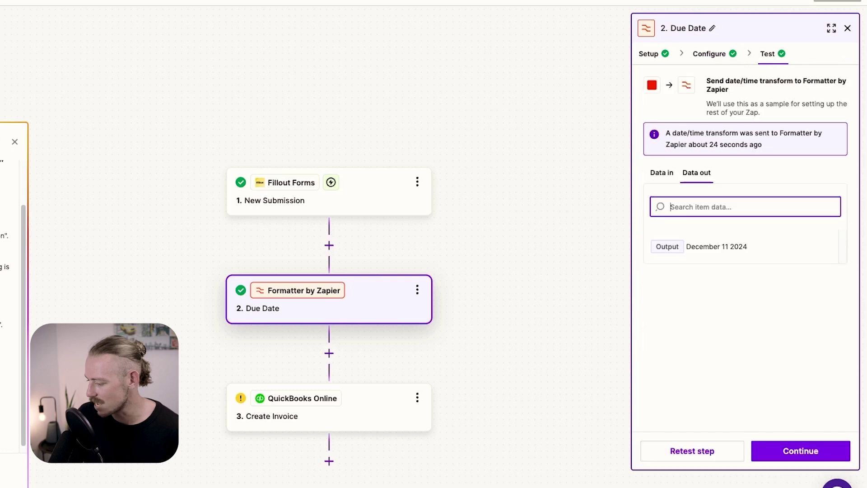
pyautogui.click(800, 456)
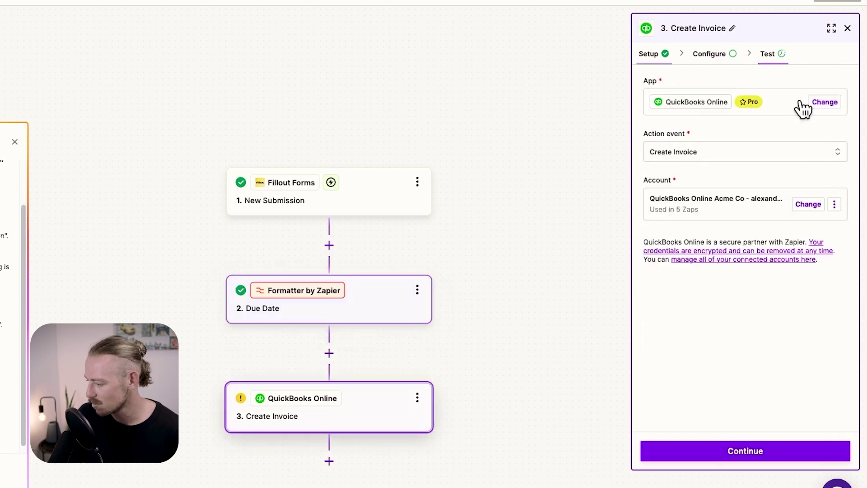
pyautogui.click(773, 451)
# Step: Retest the Due Date step with the updated expression and check the output date
pyautogui.click(402, 291)
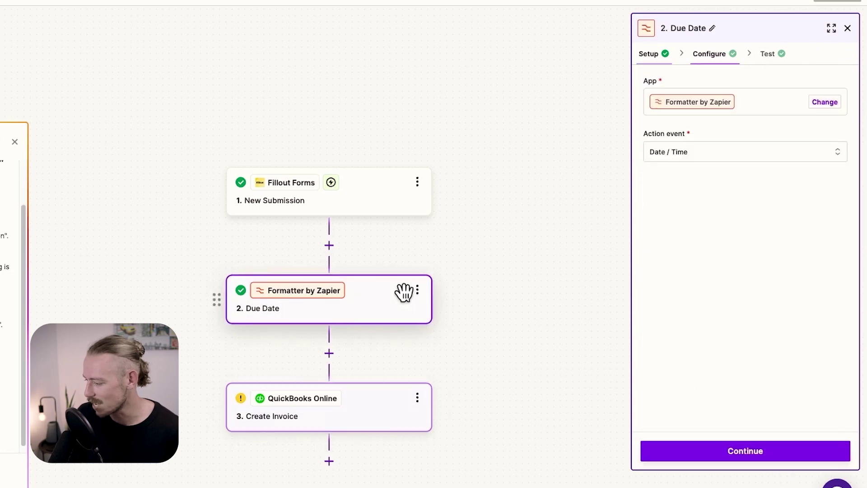
pyautogui.click(770, 53)
pyautogui.click(728, 452)
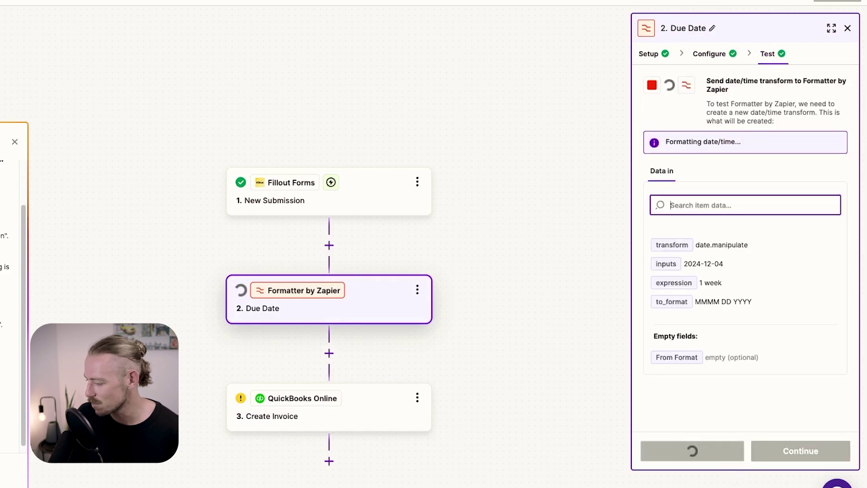
pyautogui.moveTo(756, 246); pyautogui.dragTo(686, 247)
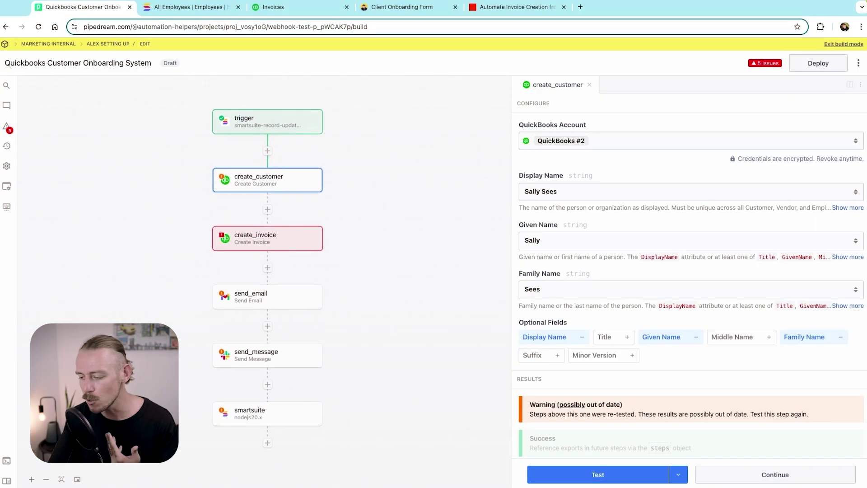
# Step: Look over the Quickbooks Customer Onboarding System workflow in Pipedream, from the trigger down to the smartsuite step
pyautogui.moveTo(384, 205); pyautogui.dragTo(394, 198)
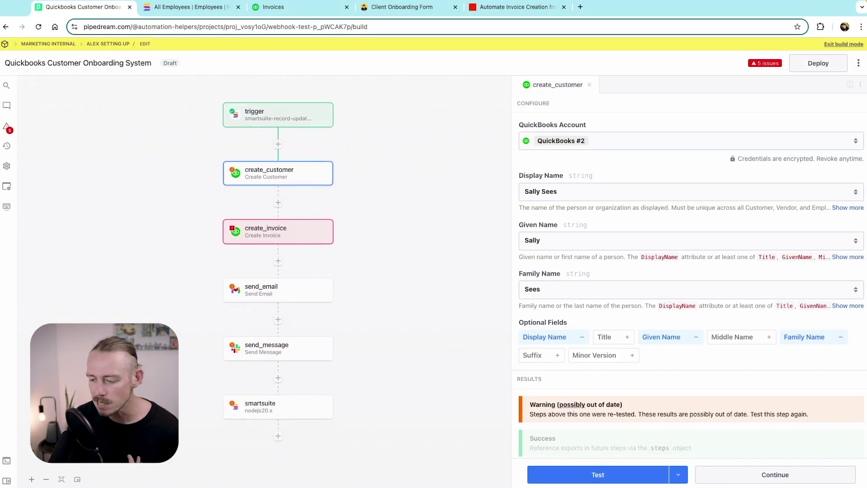
pyautogui.scroll(-1, 278, 269)
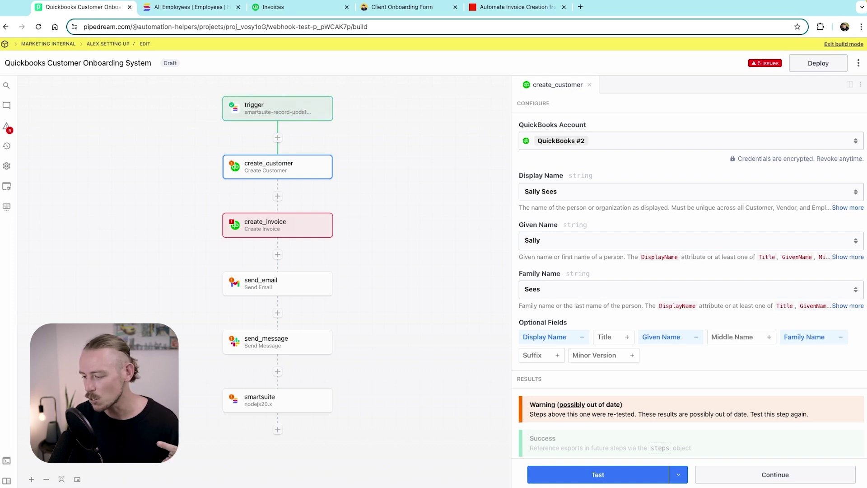
pyautogui.scroll(-5, 283, 228)
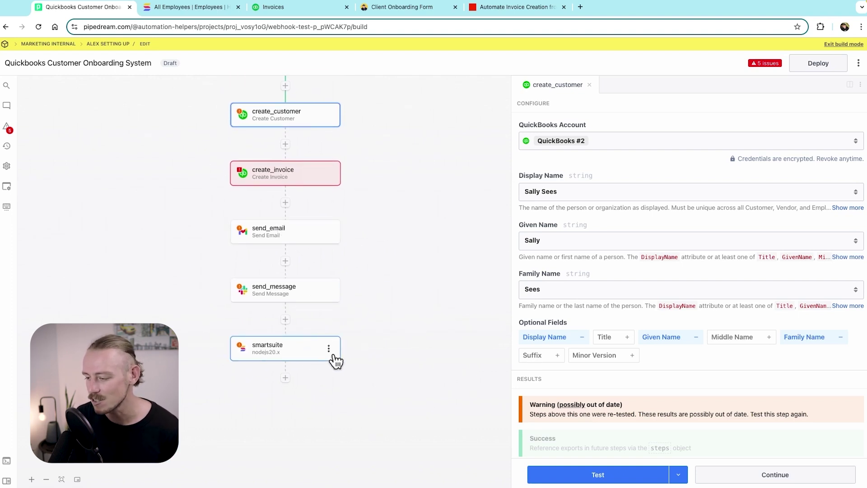
pyautogui.scroll(5, 285, 225)
pyautogui.scroll(2, 291, 265)
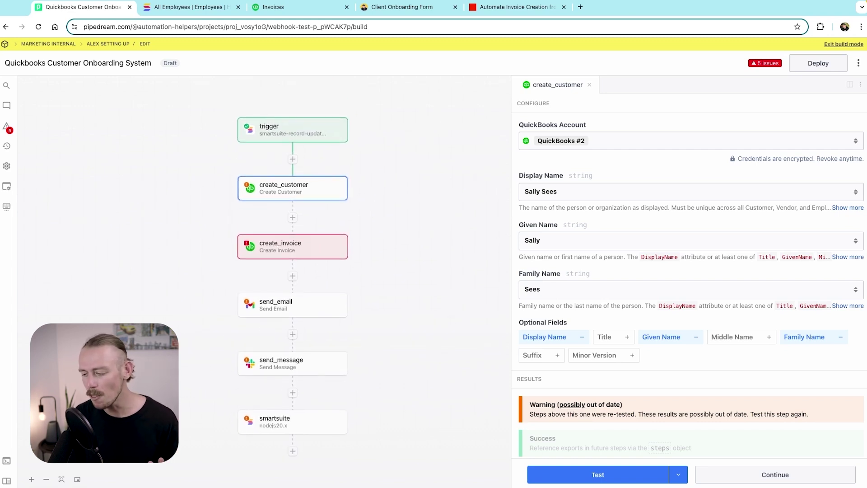